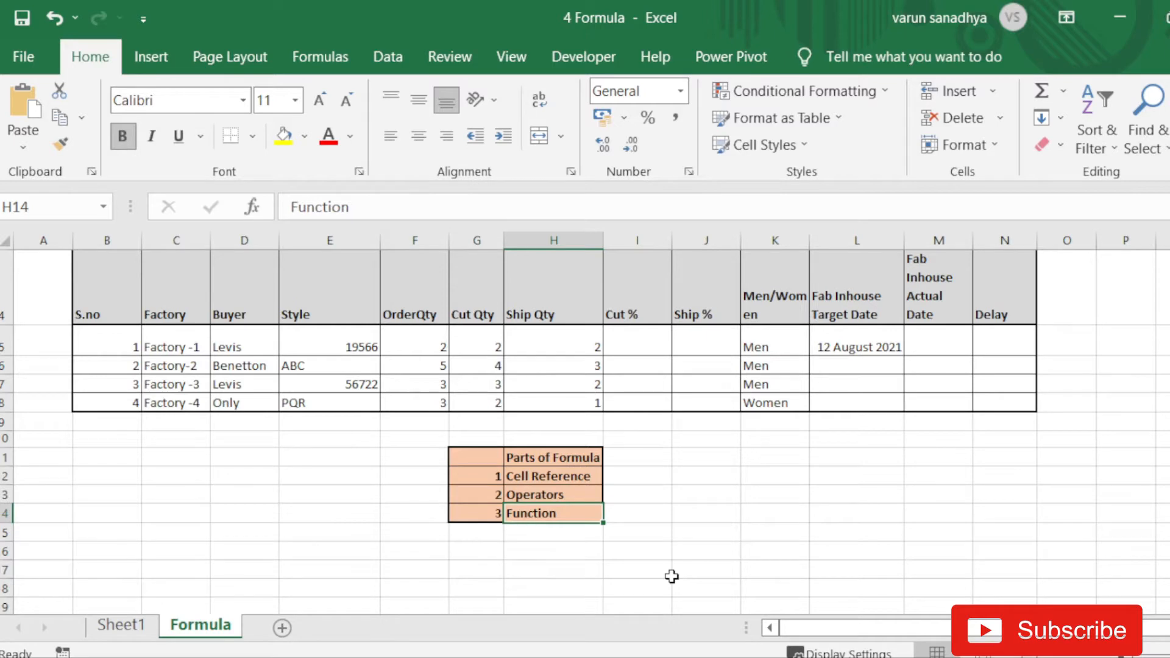
- Look over the worksheet by selecting column B, the title row and cells A1 to C3
click(654, 534)
click(621, 476)
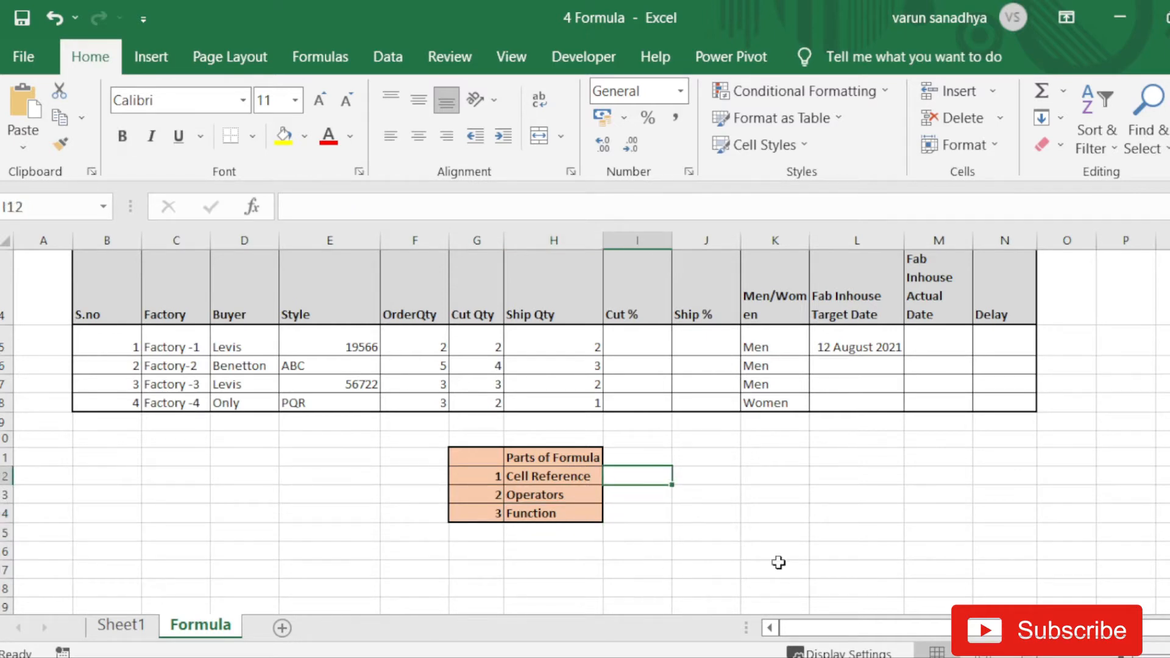
scroll(559, 445, up, 1)
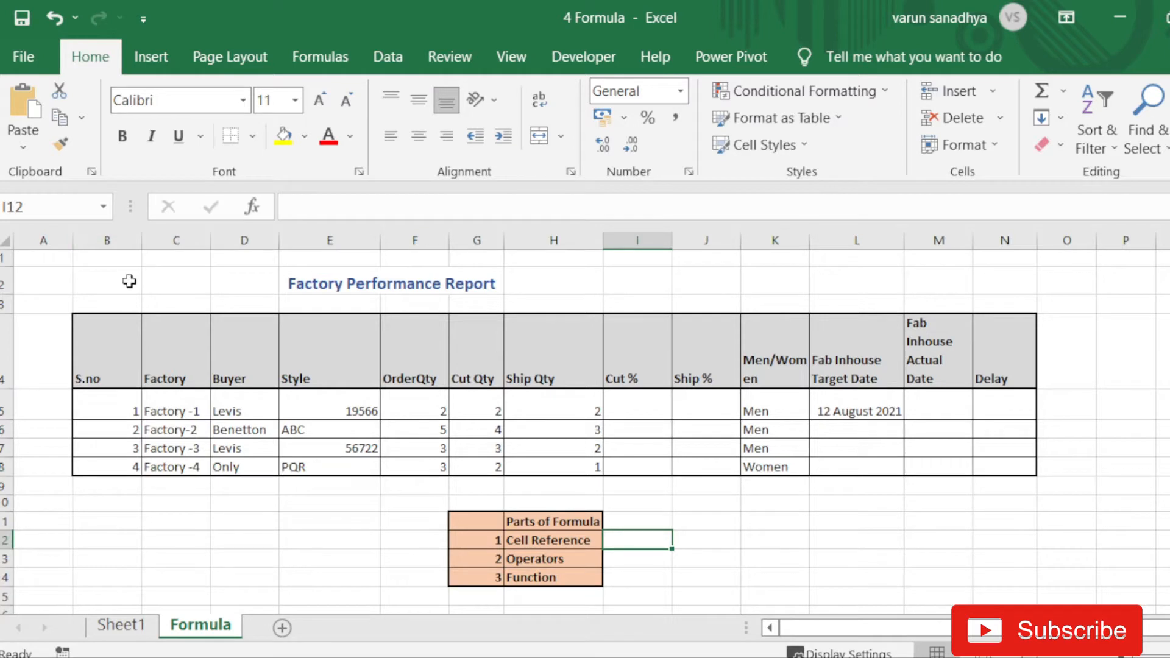
click(122, 242)
click(5, 284)
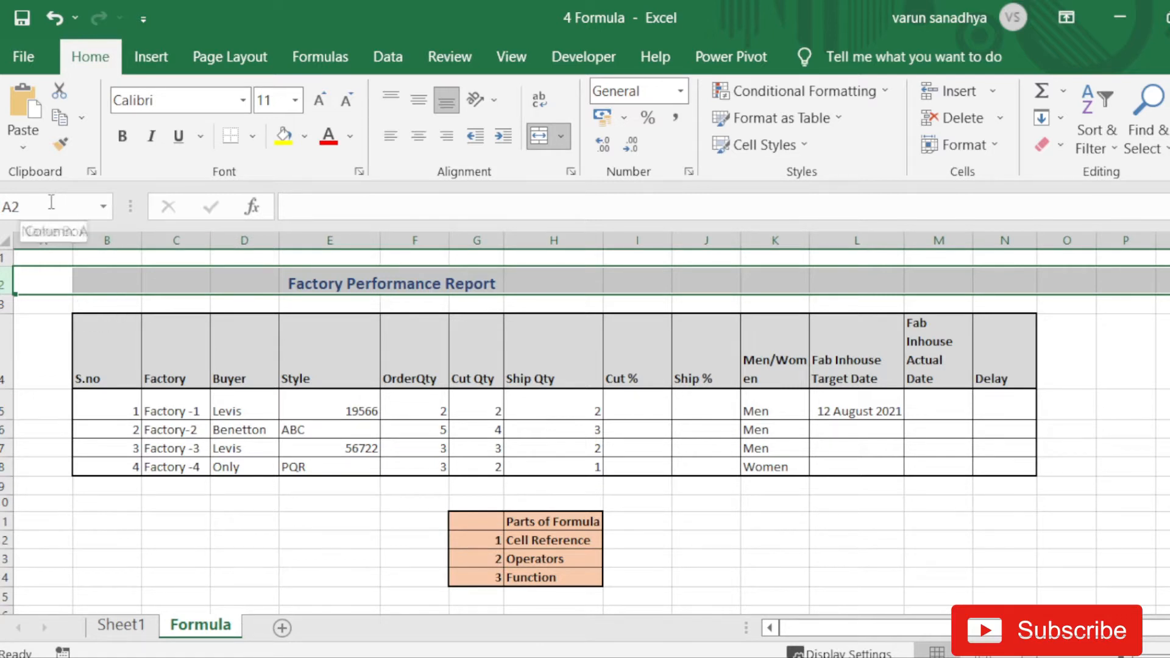
click(64, 257)
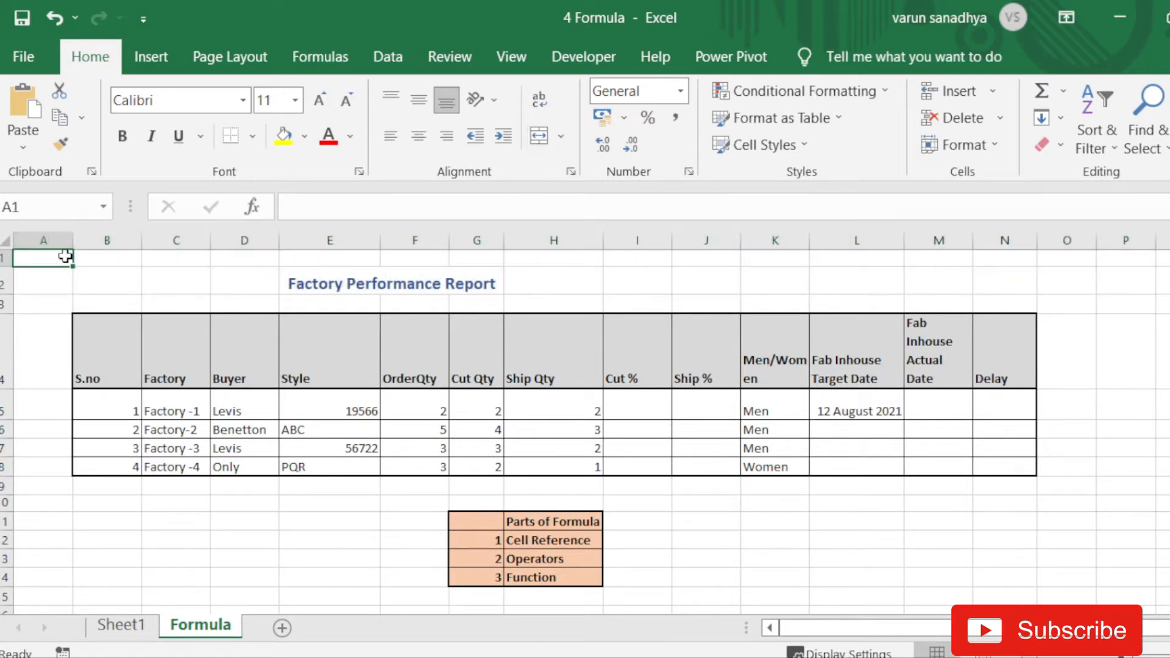
click(185, 259)
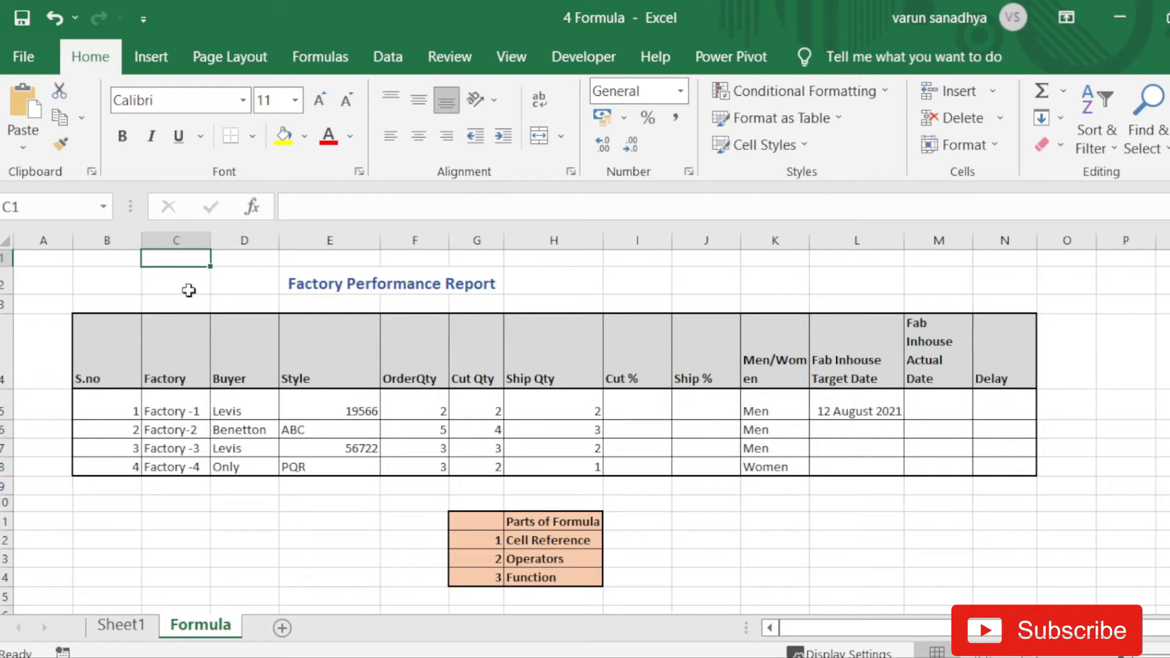
click(186, 290)
click(184, 306)
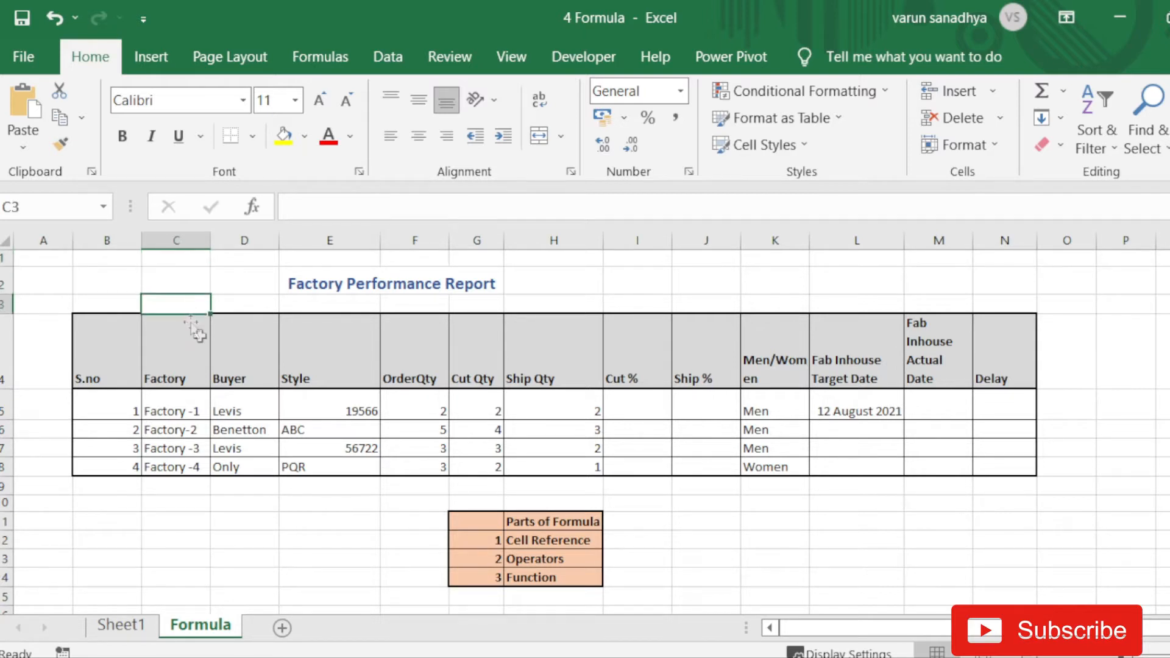
- Enter the note 'Cut qty / Ship qty' in I3 above the Cut % heading
double_click(629, 297)
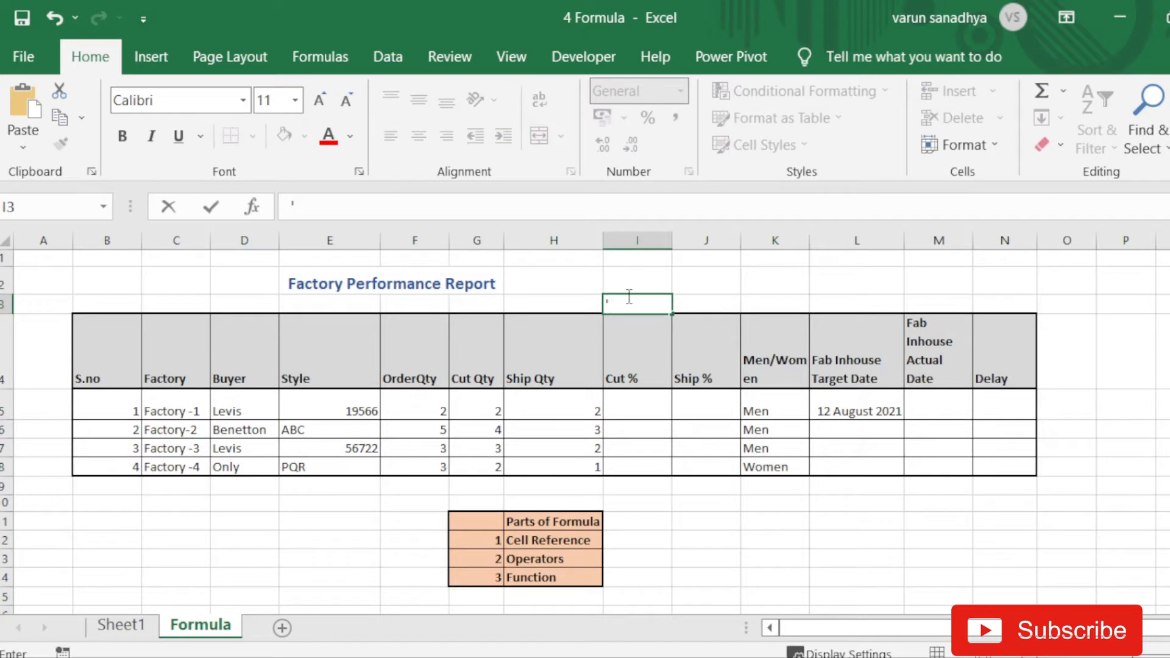
text(' Cut qty / Ship)
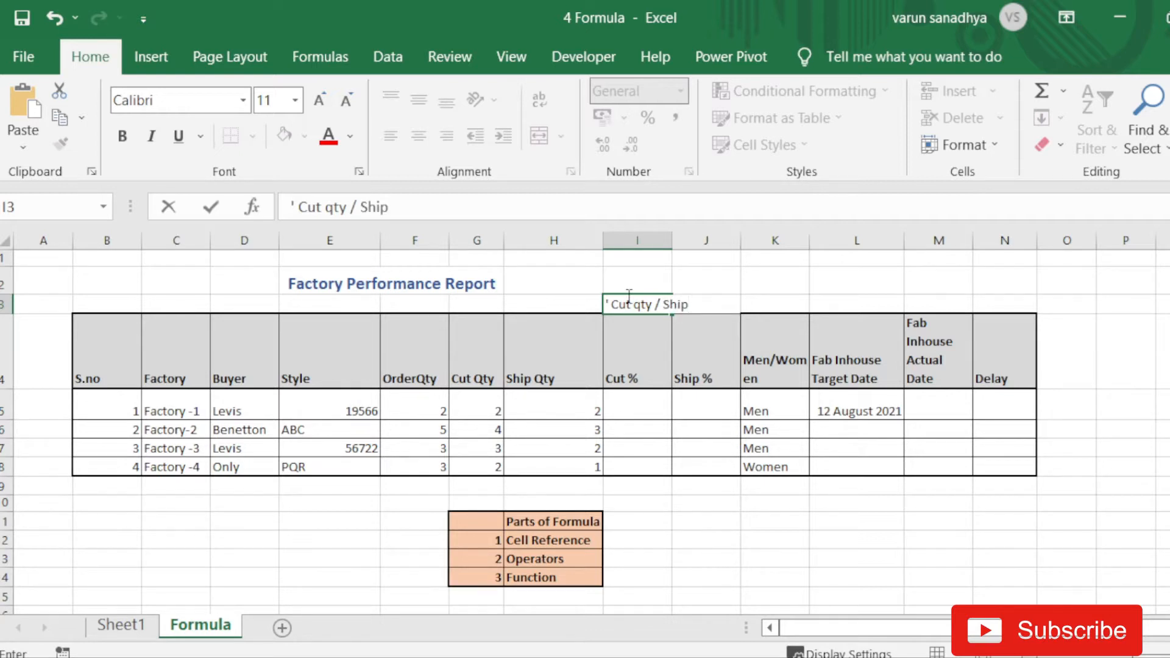
text( qty)
click(611, 324)
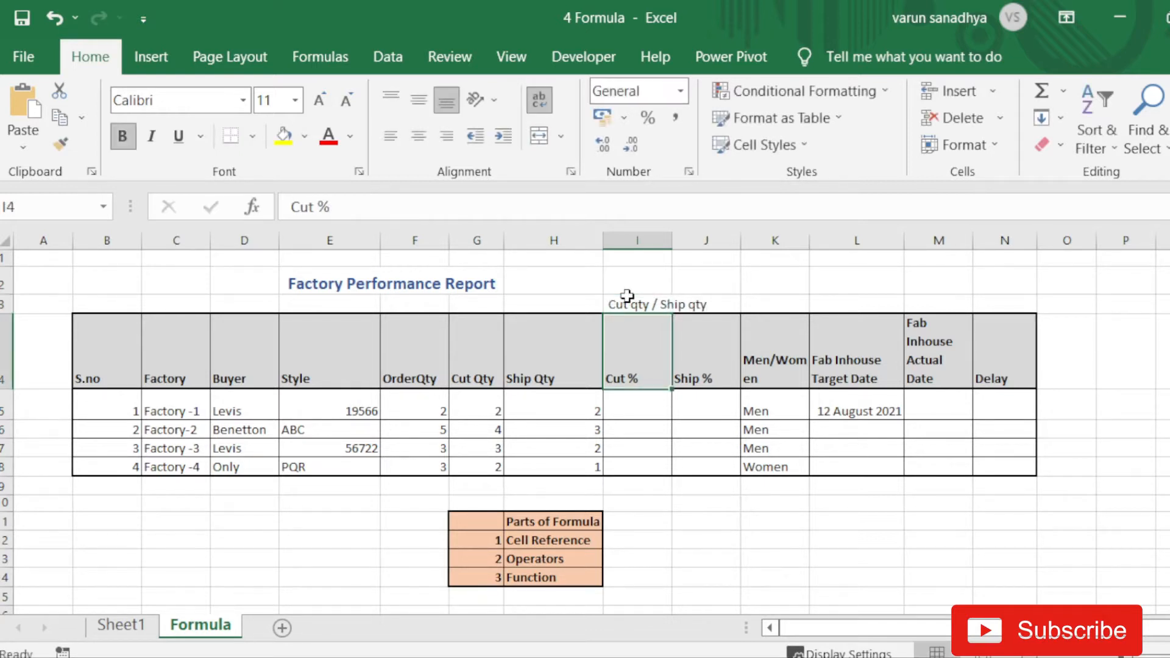
click(661, 405)
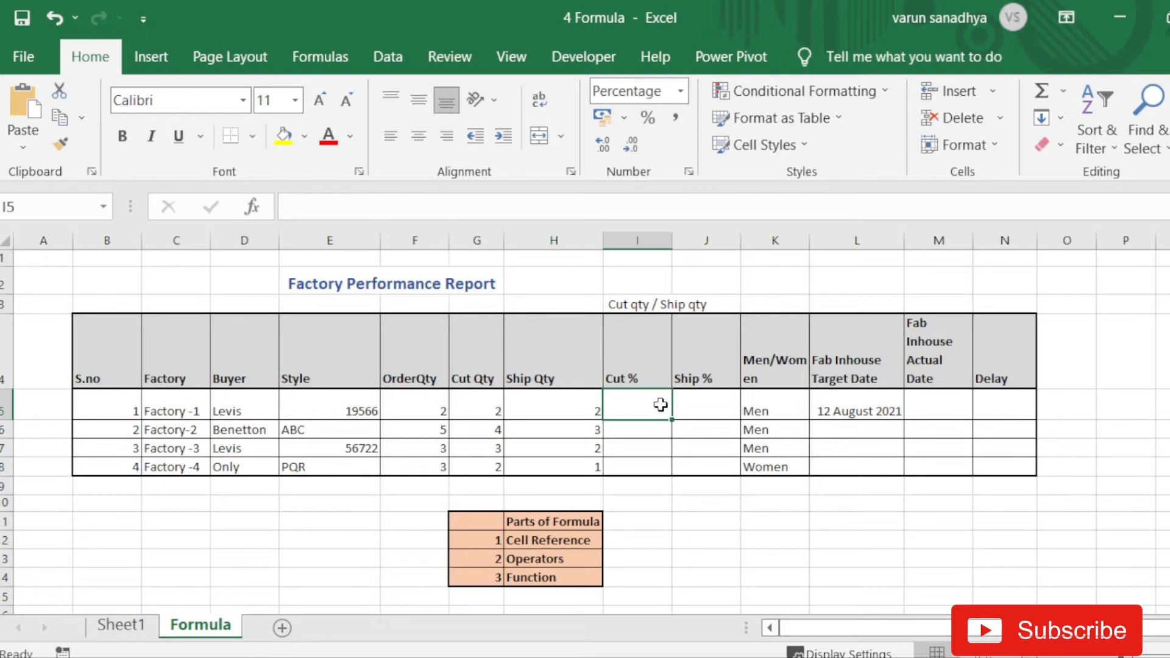
- Enter =G5/F5 in I5 so Factory-1's Cut % shows 100%
text(=)
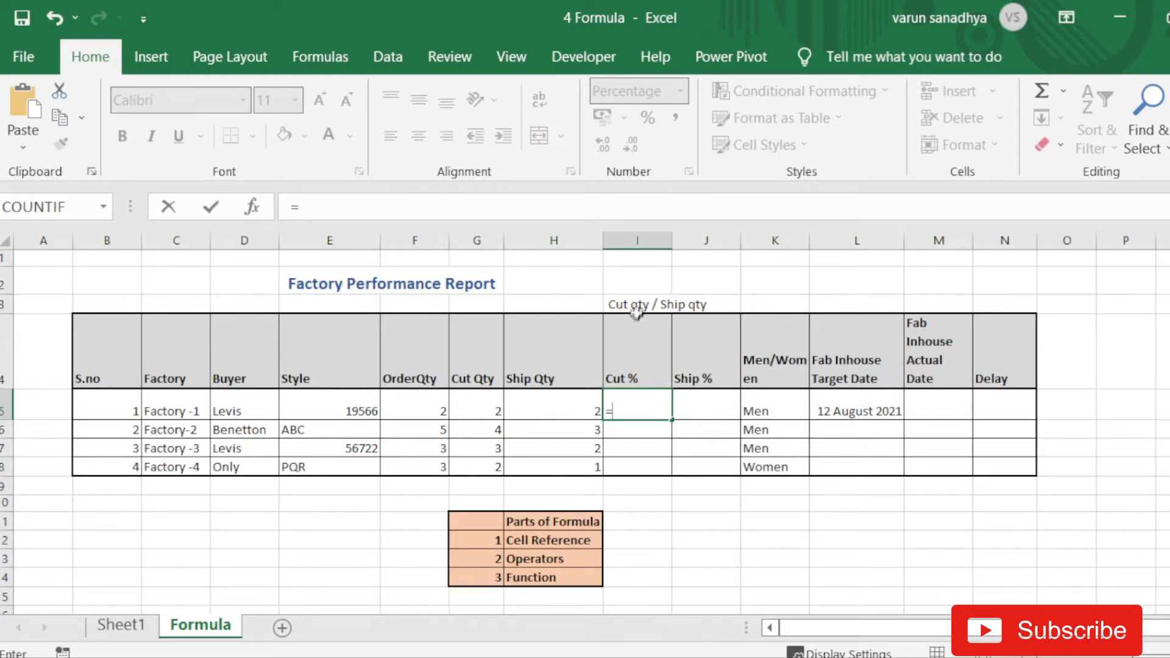
click(484, 411)
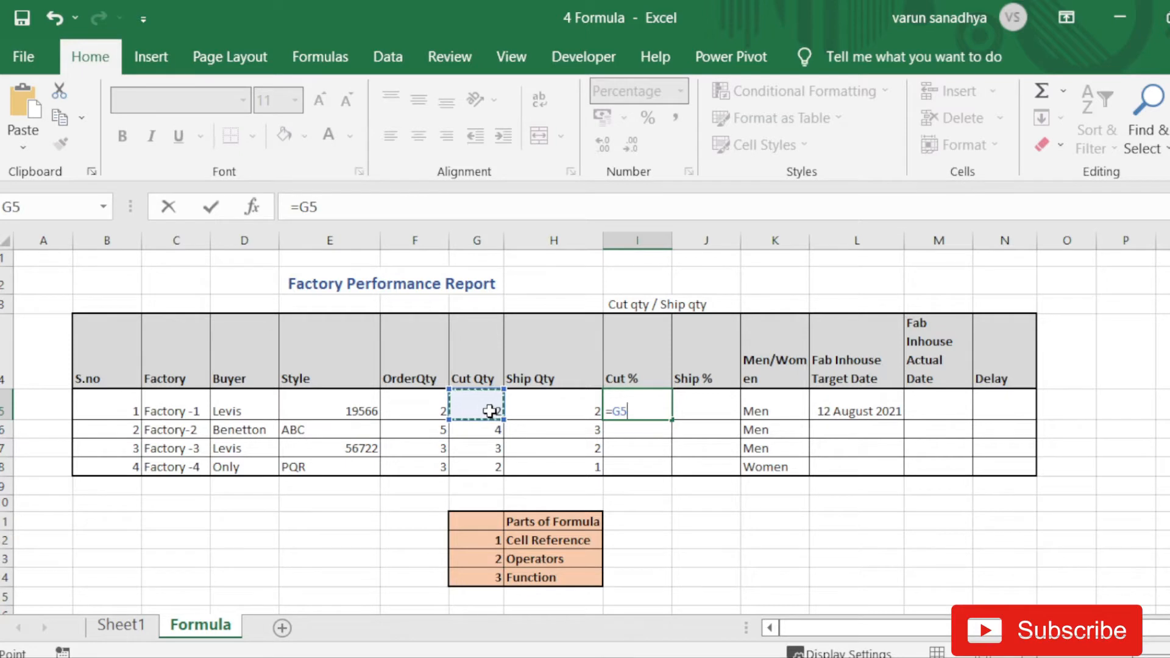
text(/)
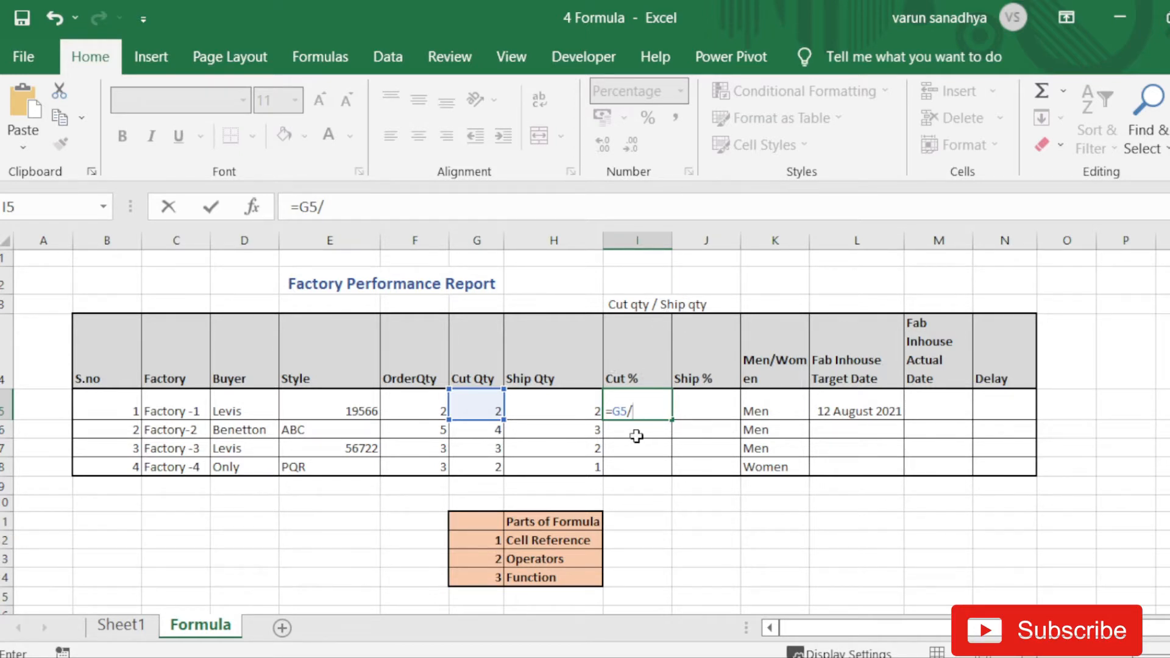
click(412, 403)
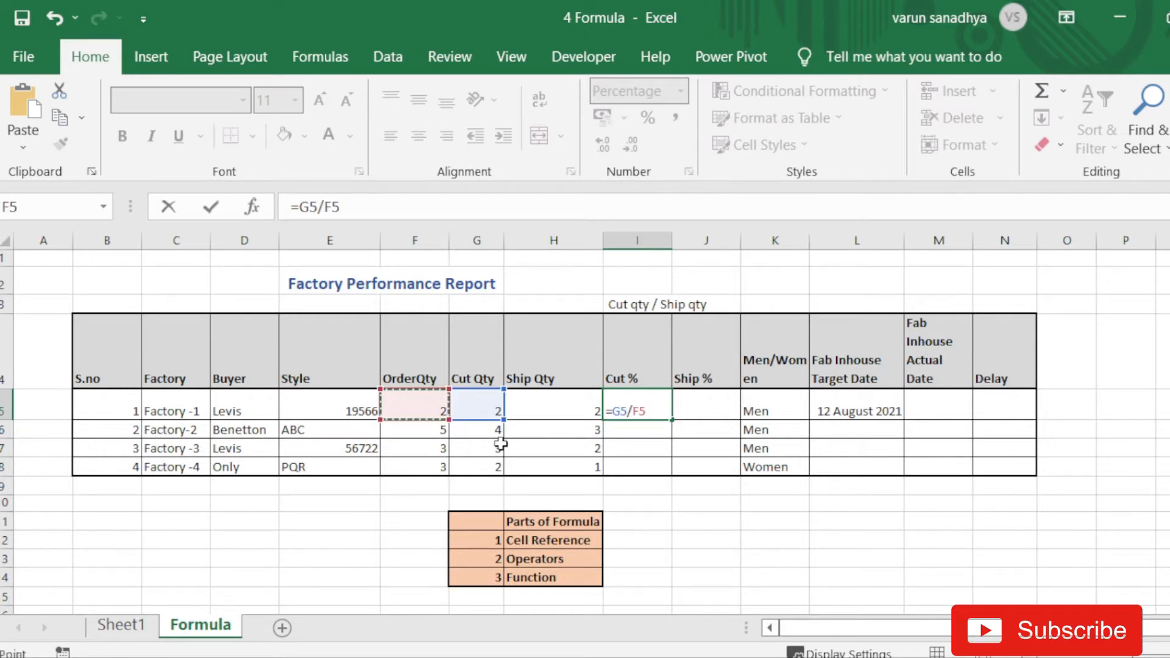
key(Return)
- Correct the I3 note to read 'Cut qty / order qty' and review the I5 formula
key(Up)
key(Up)
key(Up)
key(Up)
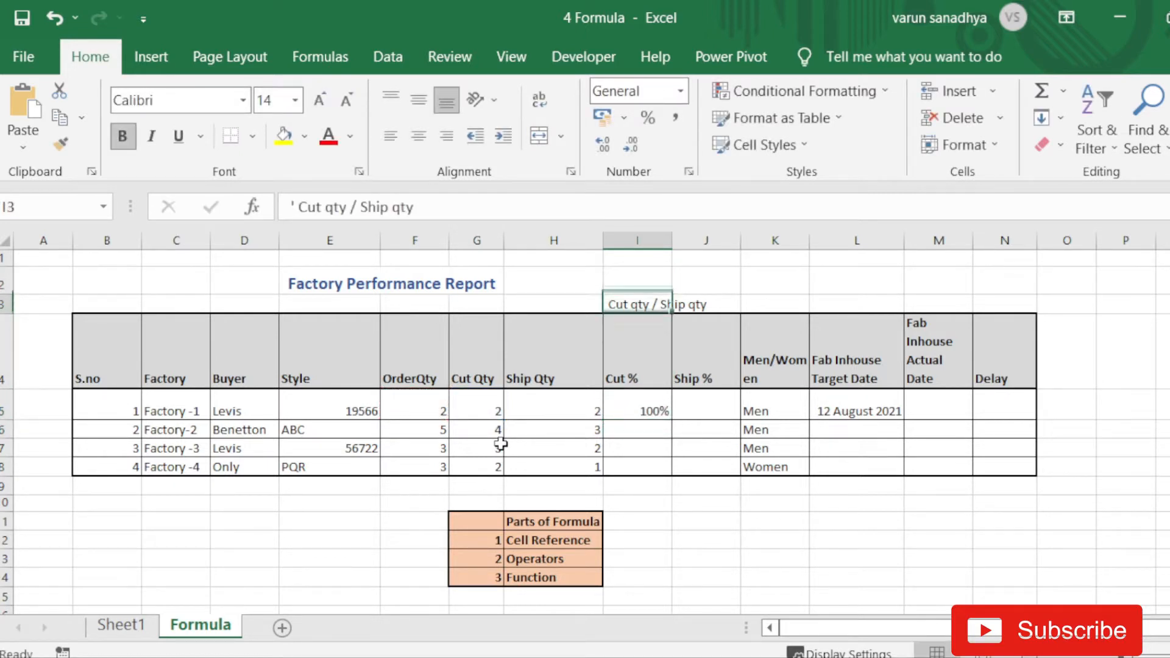
click(433, 206)
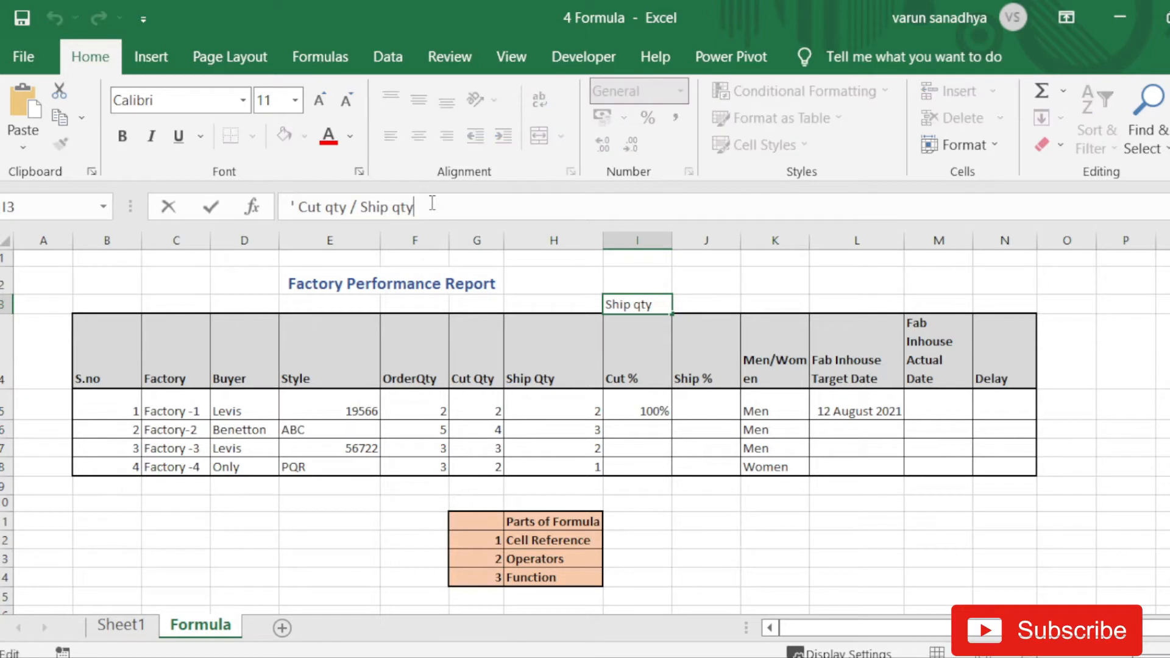
key(Left)
key(Left)
key(Left)
key(BackSpace)
key(BackSpace)
key(BackSpace)
key(BackSpace)
text(order)
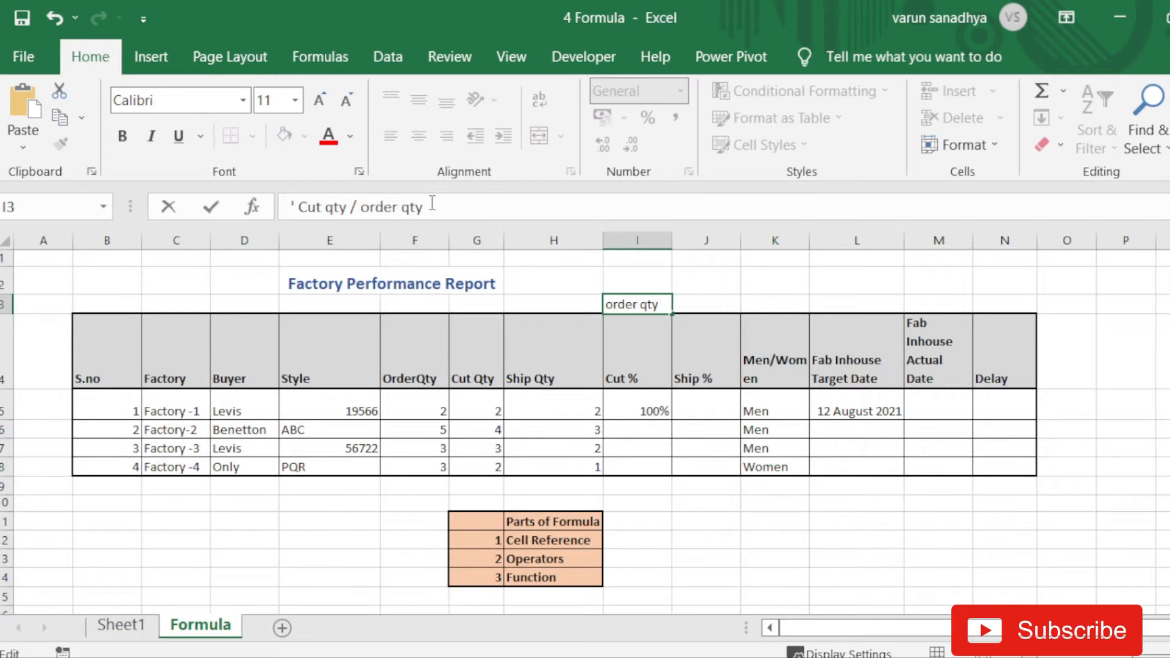
key(Return)
key(Down)
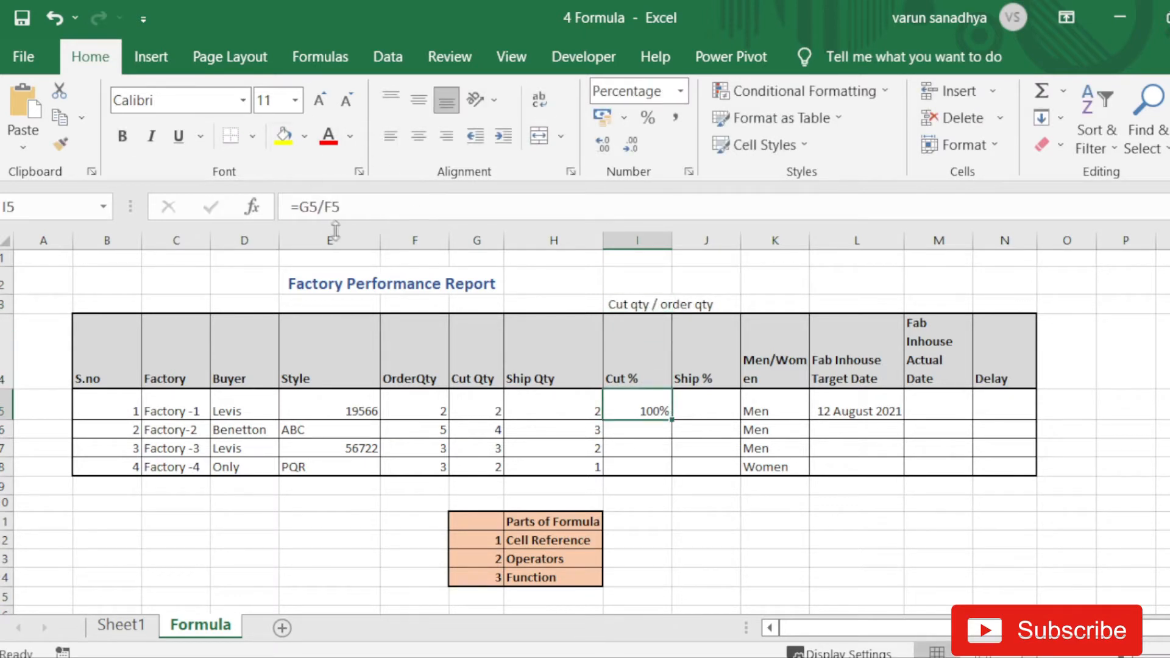
click(360, 207)
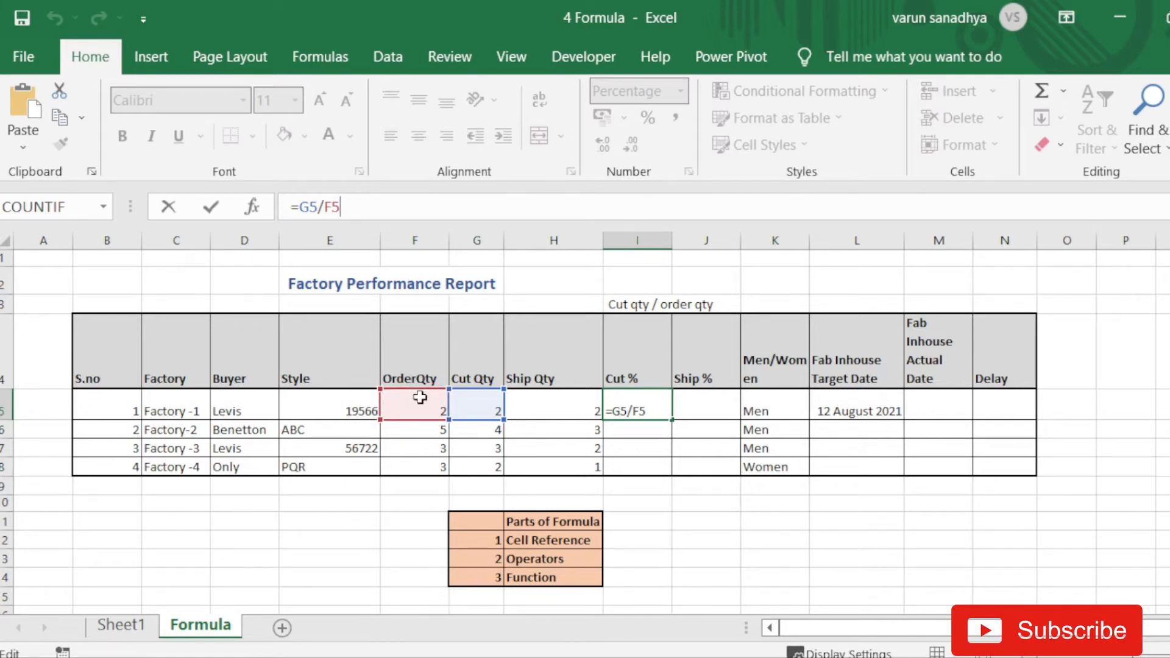
key(Return)
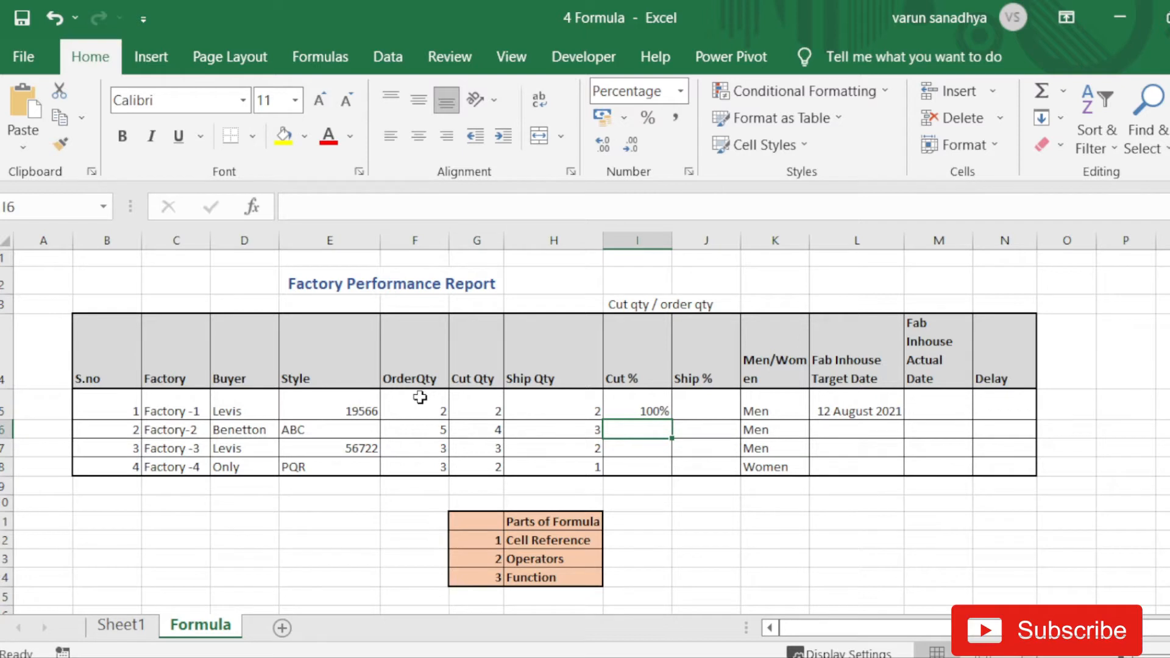
- Fill the =G5/F5 formula from I5 down to I8, giving 80%, 100% and 67% below
click(644, 409)
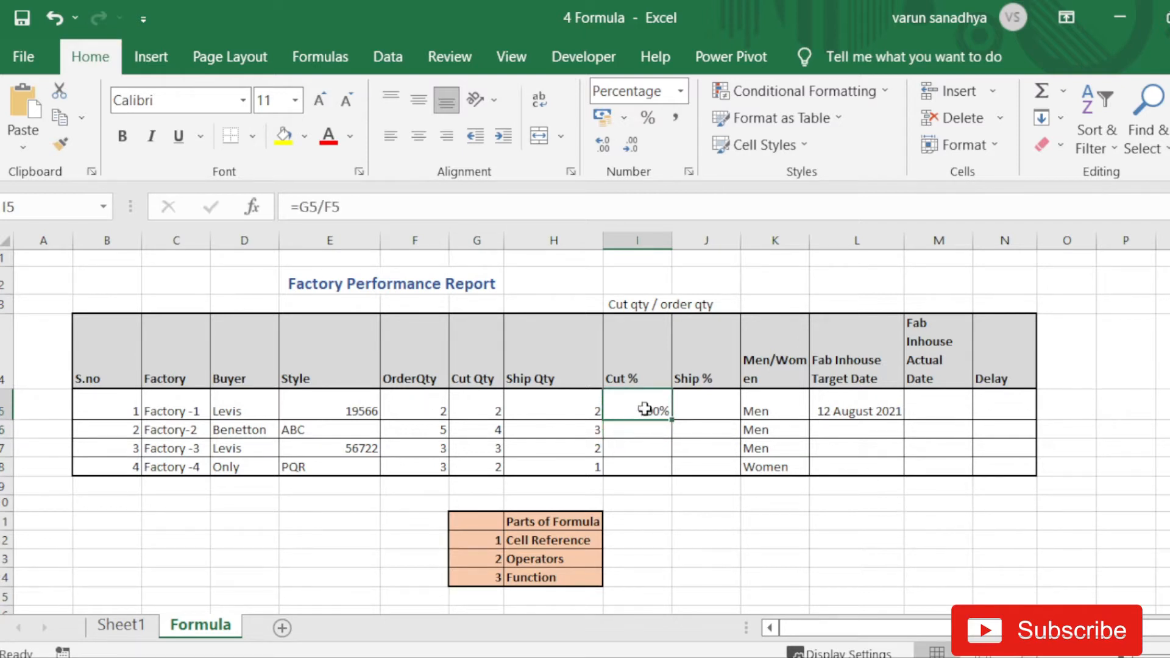
drag(650, 429, 635, 458)
click(641, 415)
drag(673, 419, 666, 473)
click(718, 559)
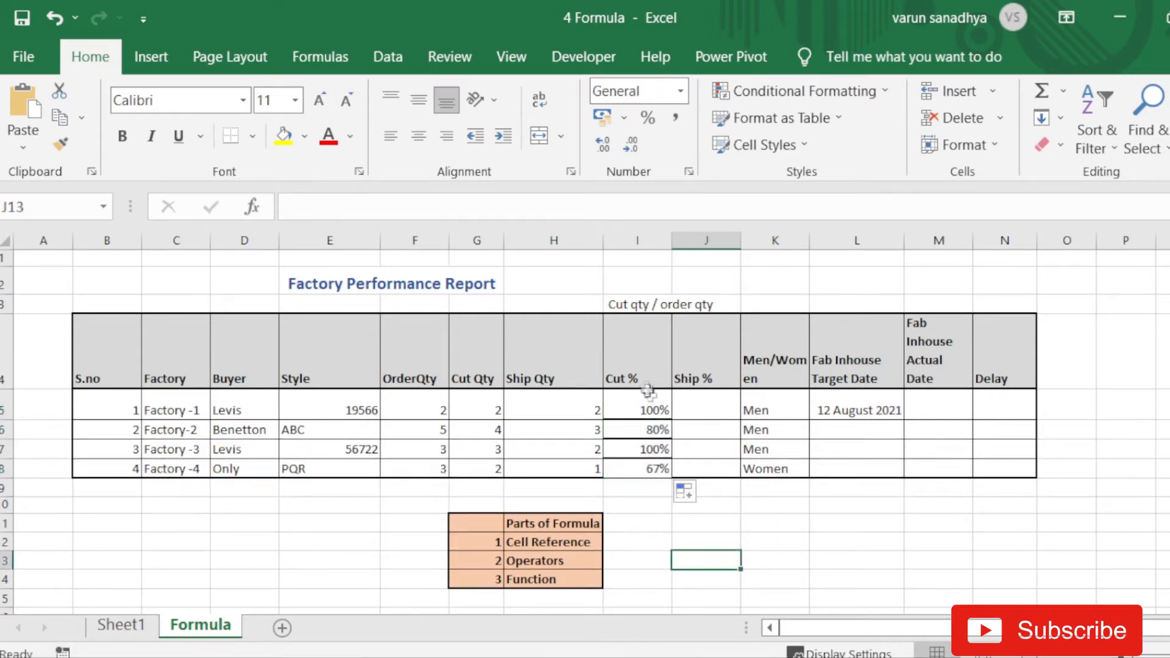
drag(649, 405, 641, 460)
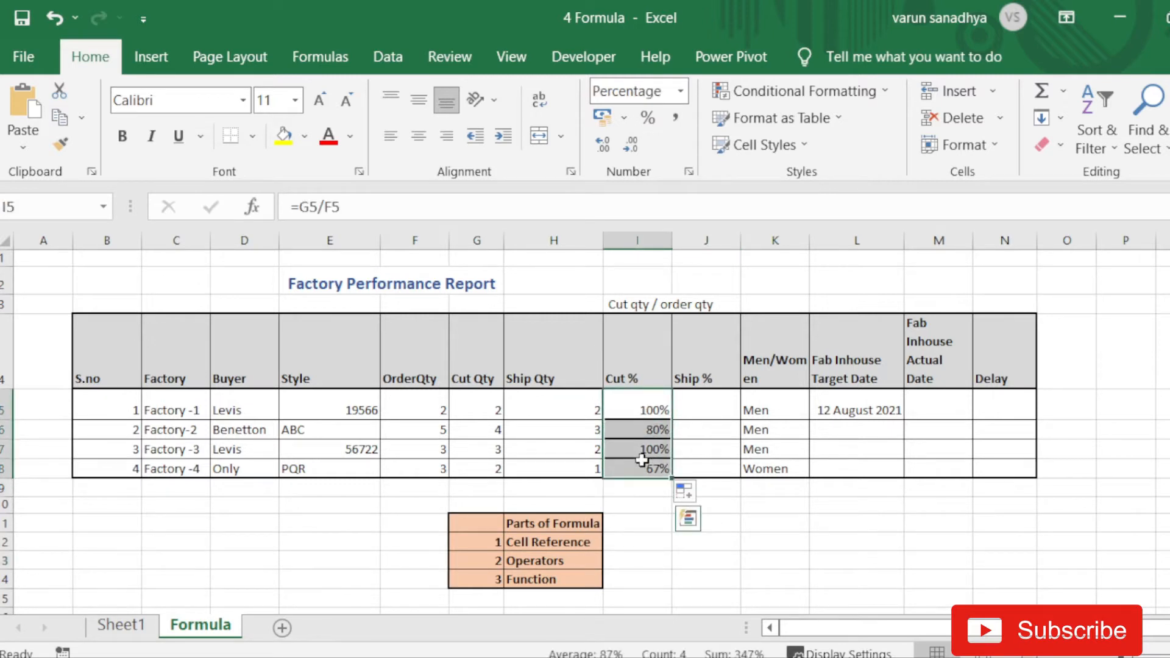
- Select the Cell Reference and Operators labels in the Parts of Formula list
click(574, 544)
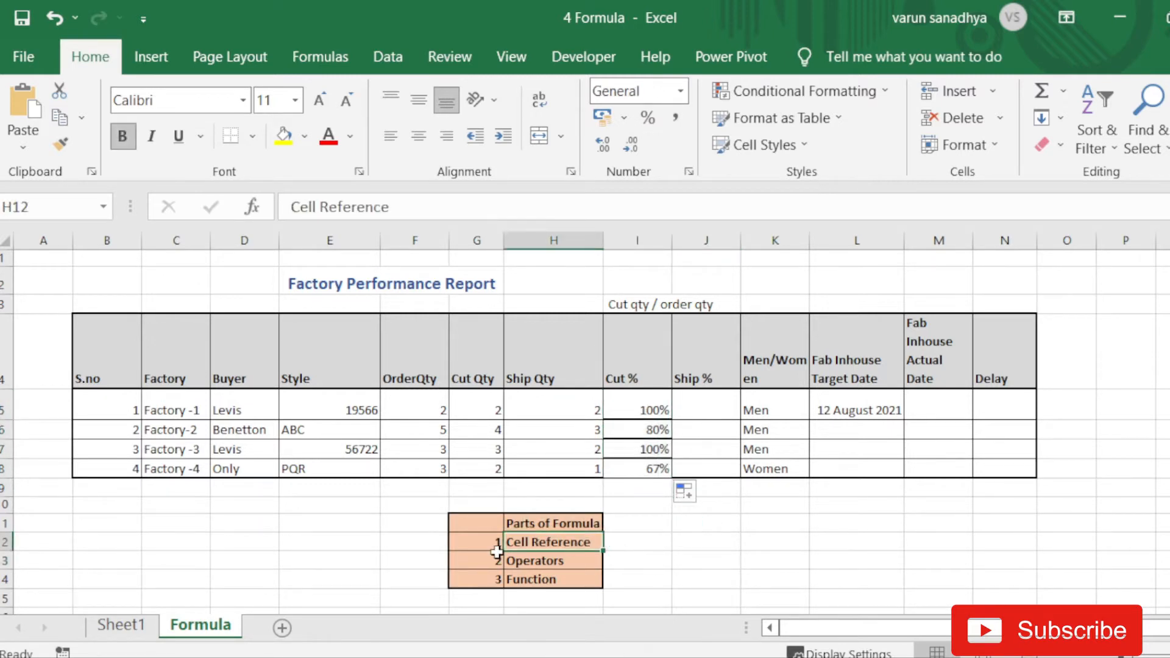
click(537, 559)
drag(536, 542, 561, 552)
- Enter 'Address of the cell' in I12 and '+,-,/,*' in I13 beside the formula parts
click(632, 537)
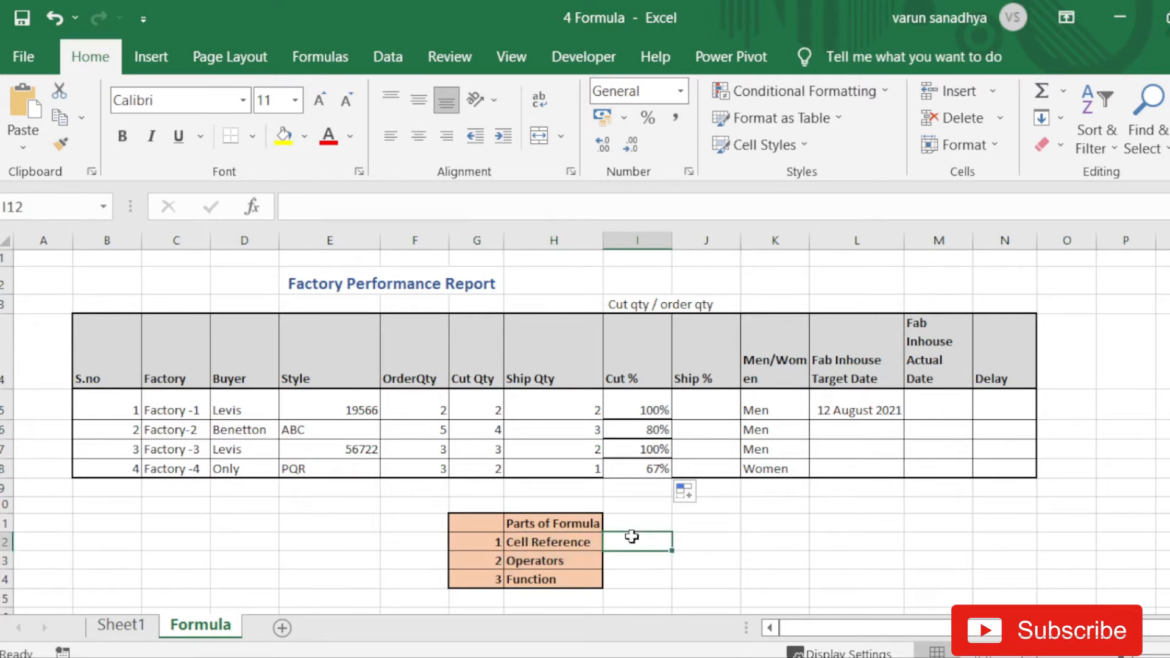
double_click(633, 537)
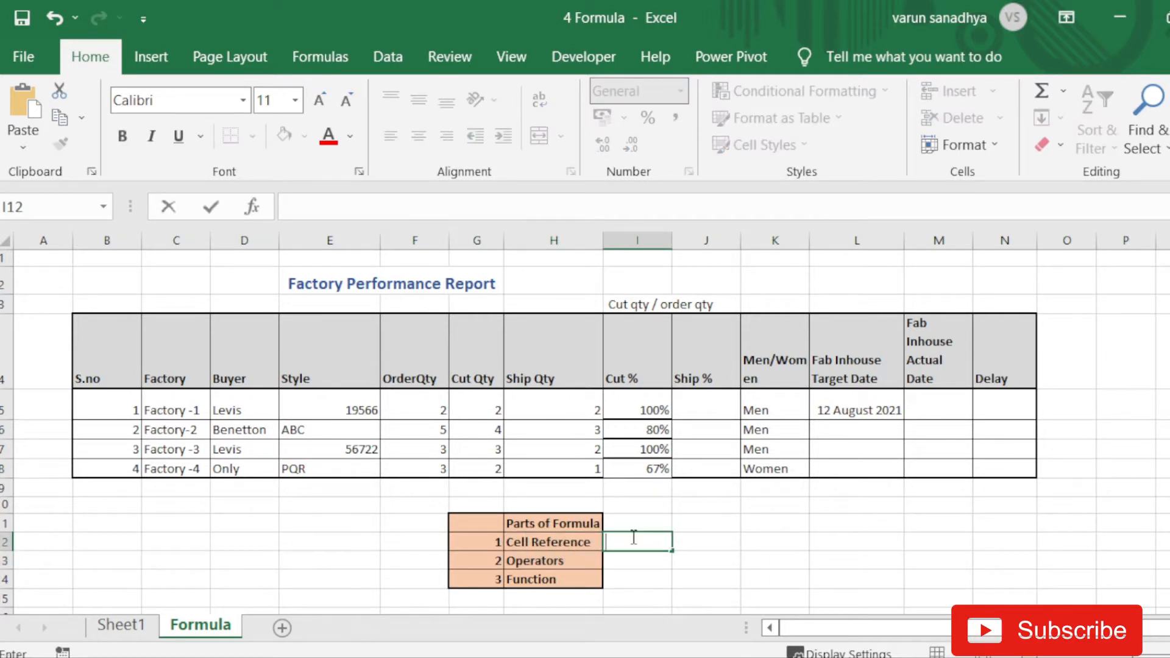
text(Address of the cell)
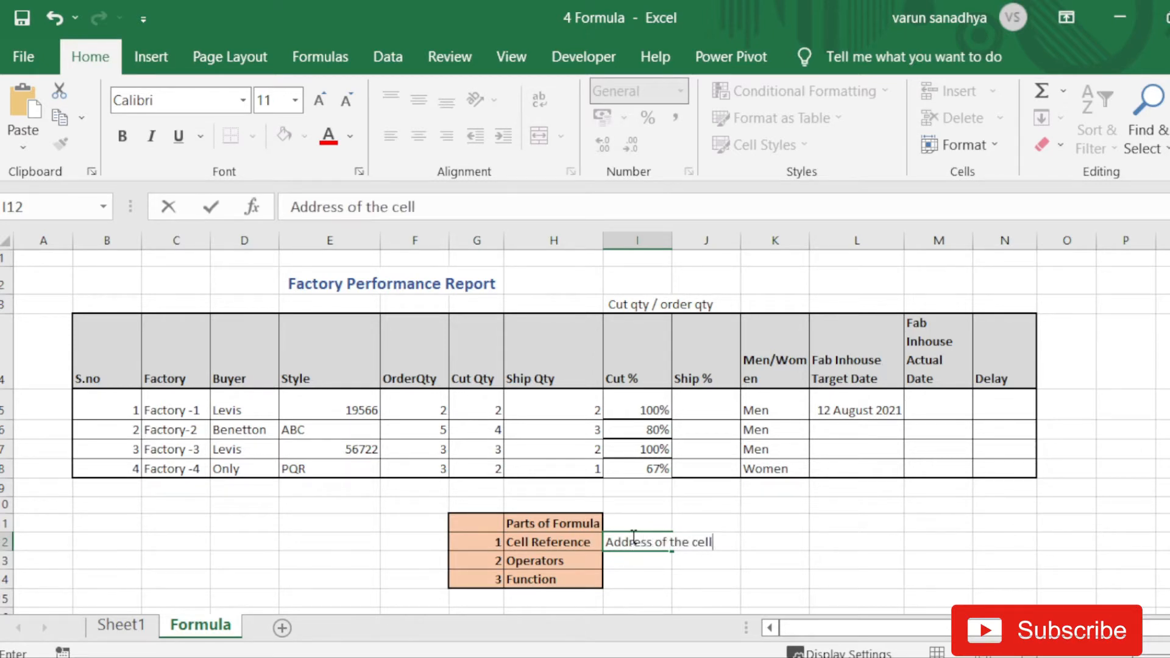
key(Return)
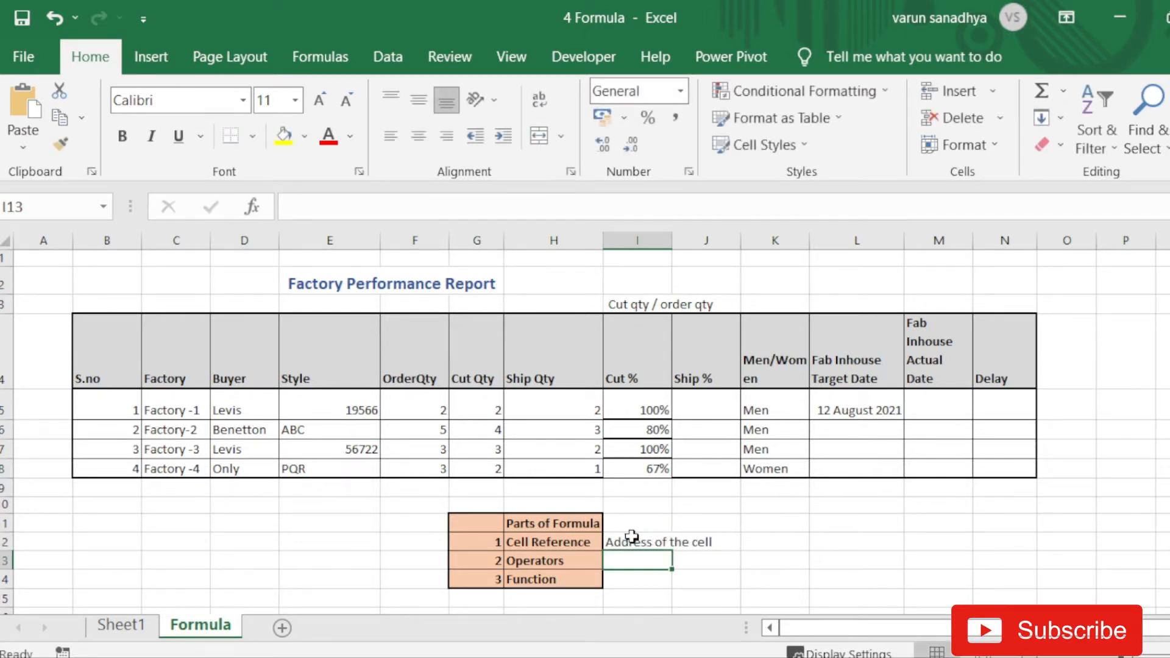
text(')
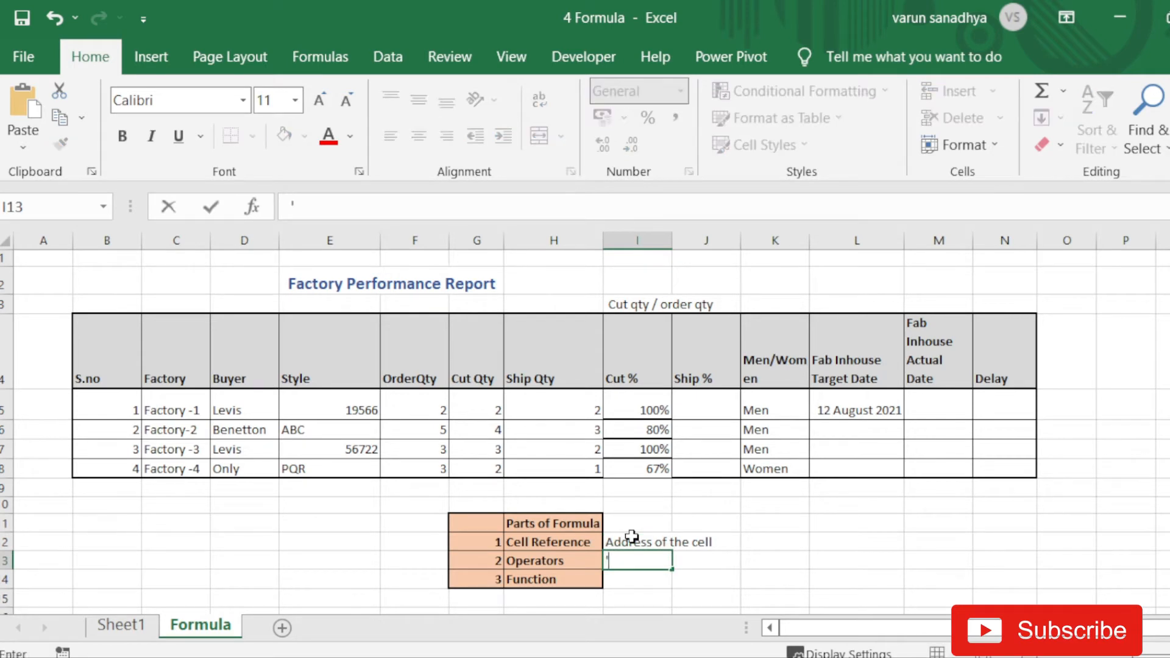
text(+,-,/,*)
key(Return)
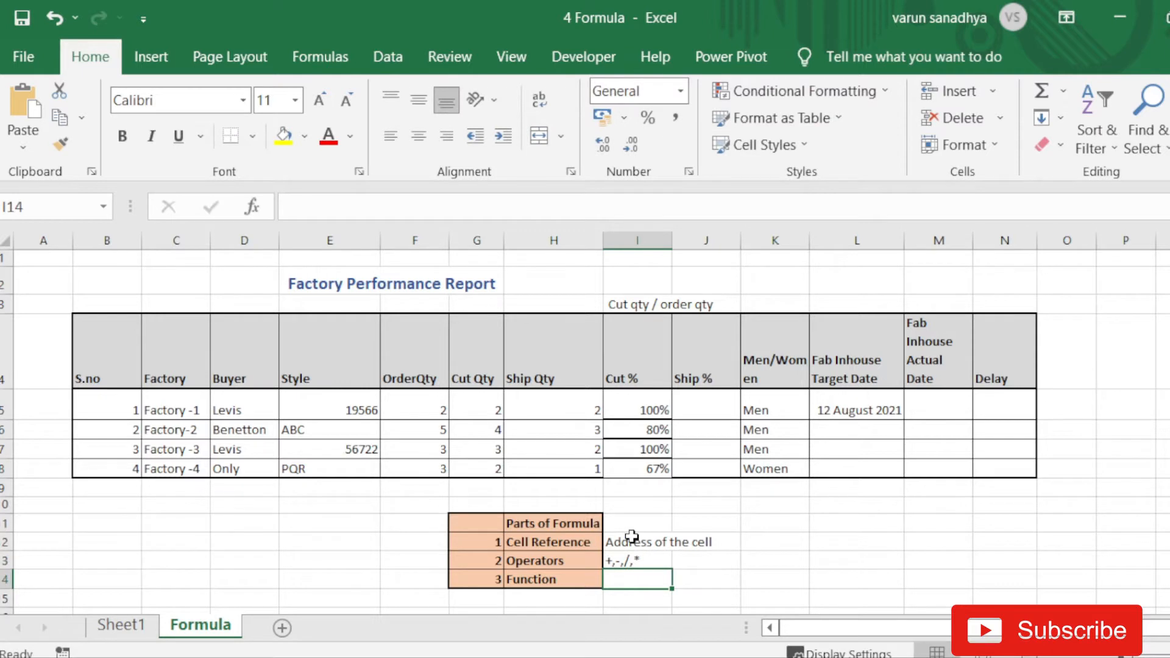
drag(634, 410, 634, 457)
click(634, 415)
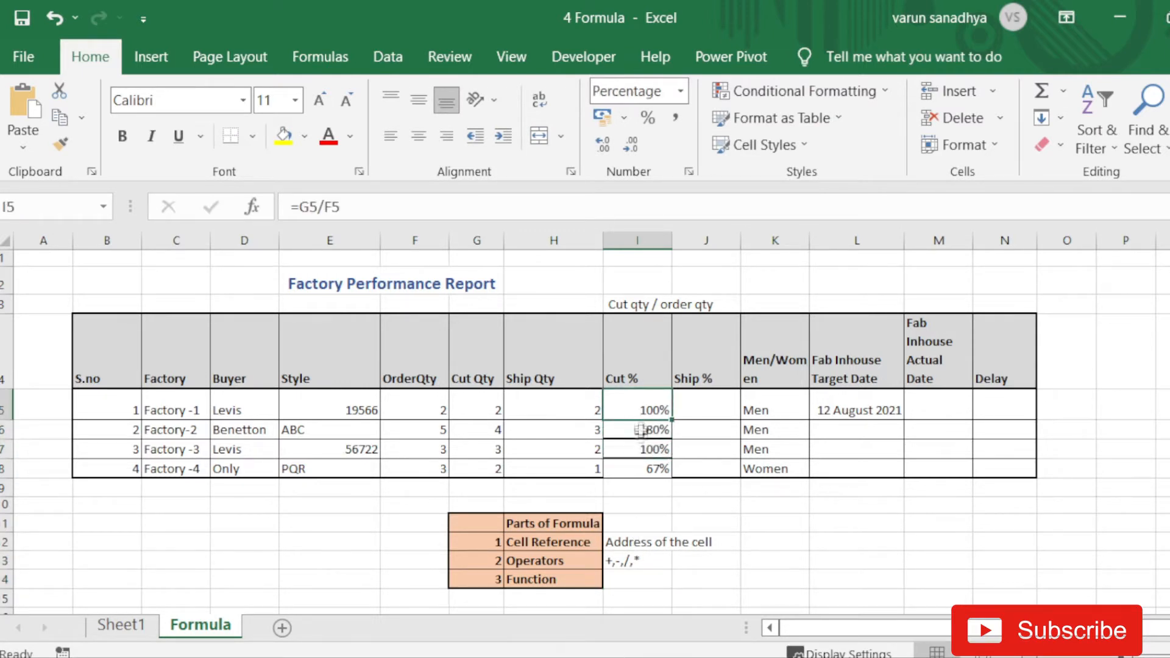
- Total the OrderQty values in F9 with =F5+F6+F7+F8, giving 13, then begin =sum in F10
click(634, 579)
click(639, 411)
drag(438, 410, 430, 470)
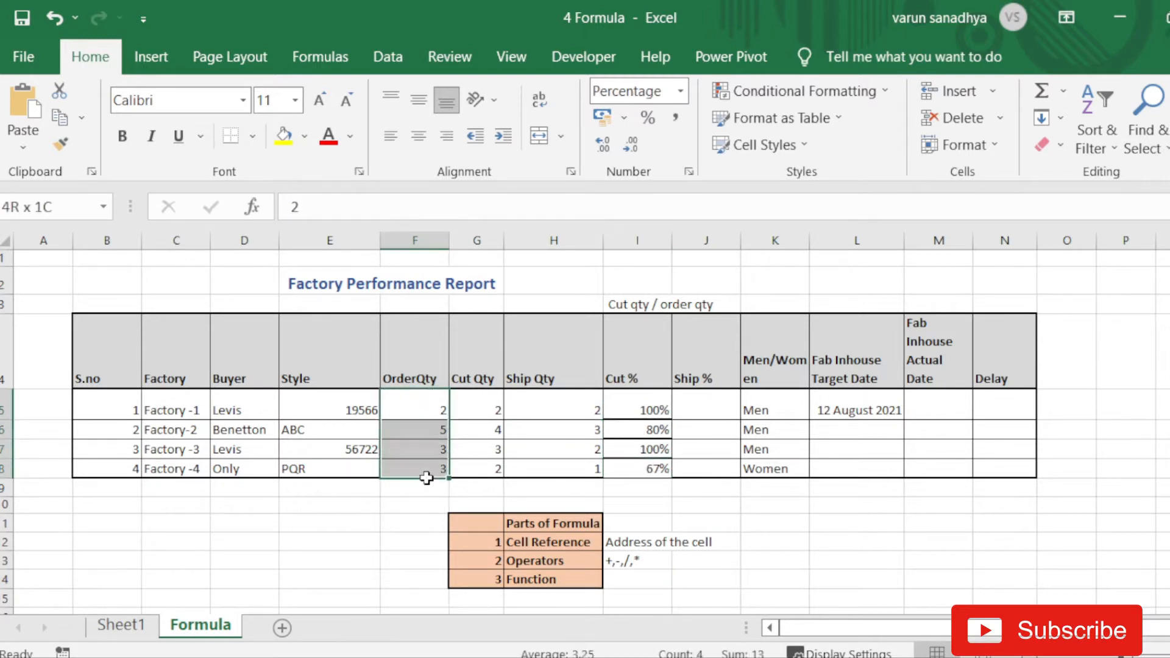
click(420, 488)
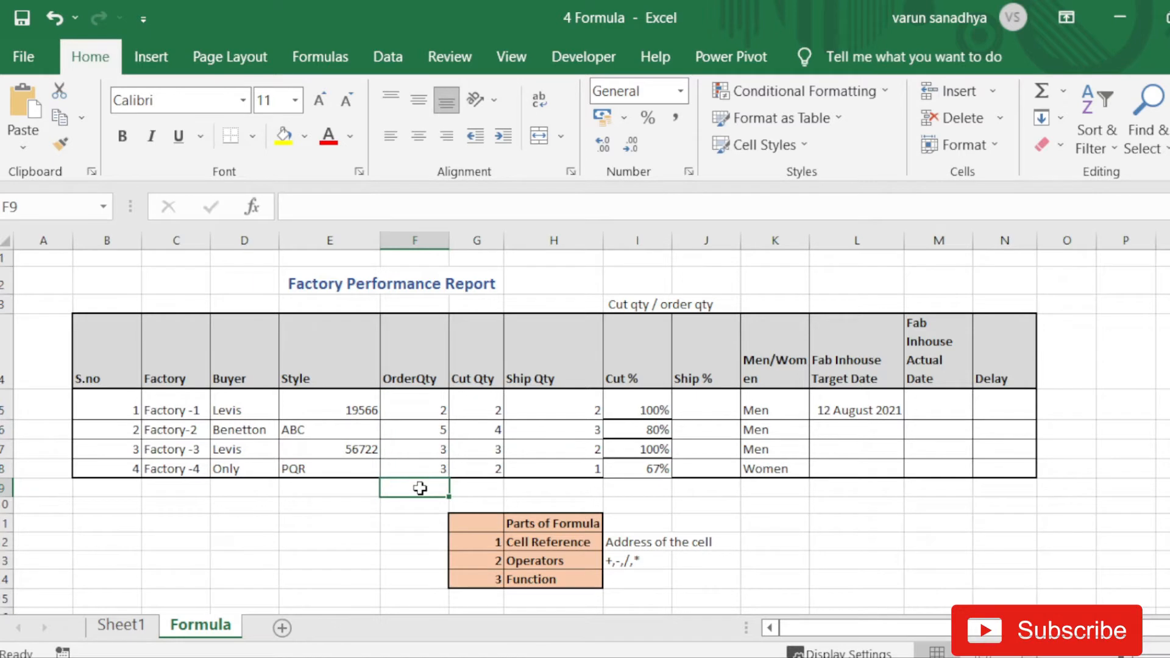
text(=)
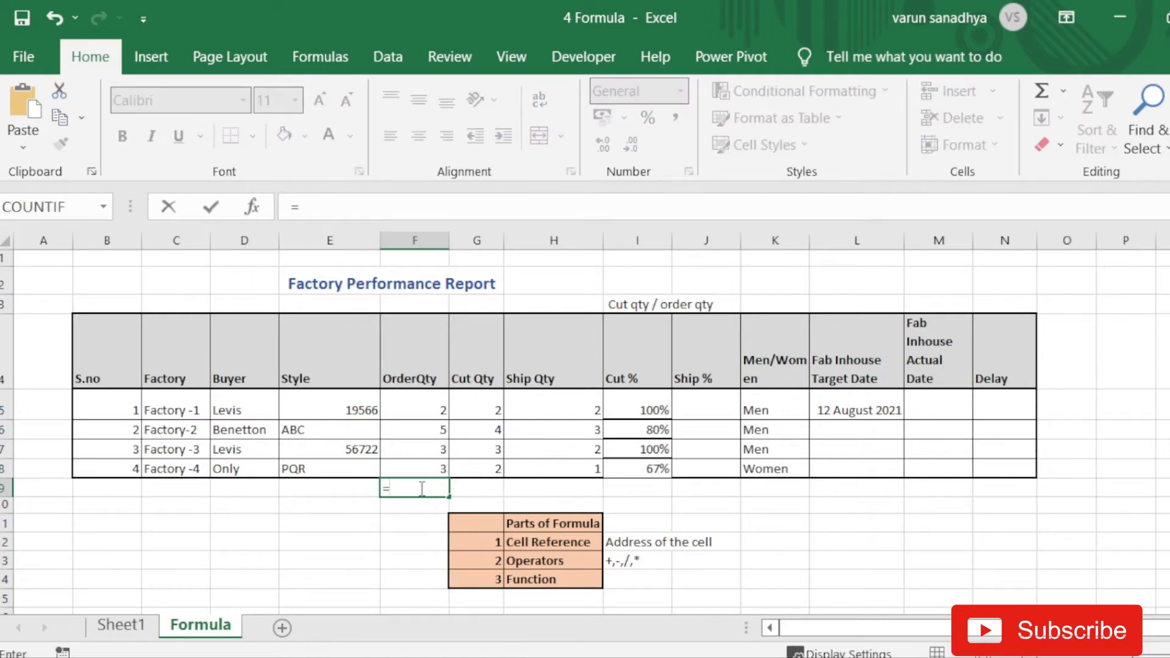
click(416, 414)
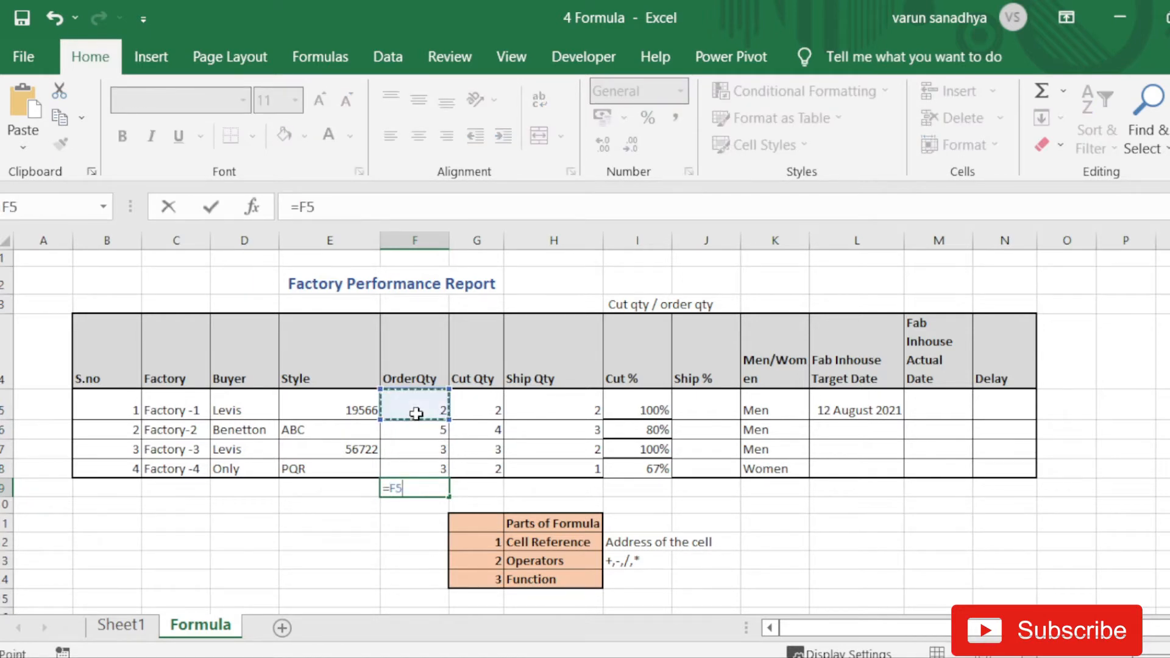
text(+)
click(427, 449)
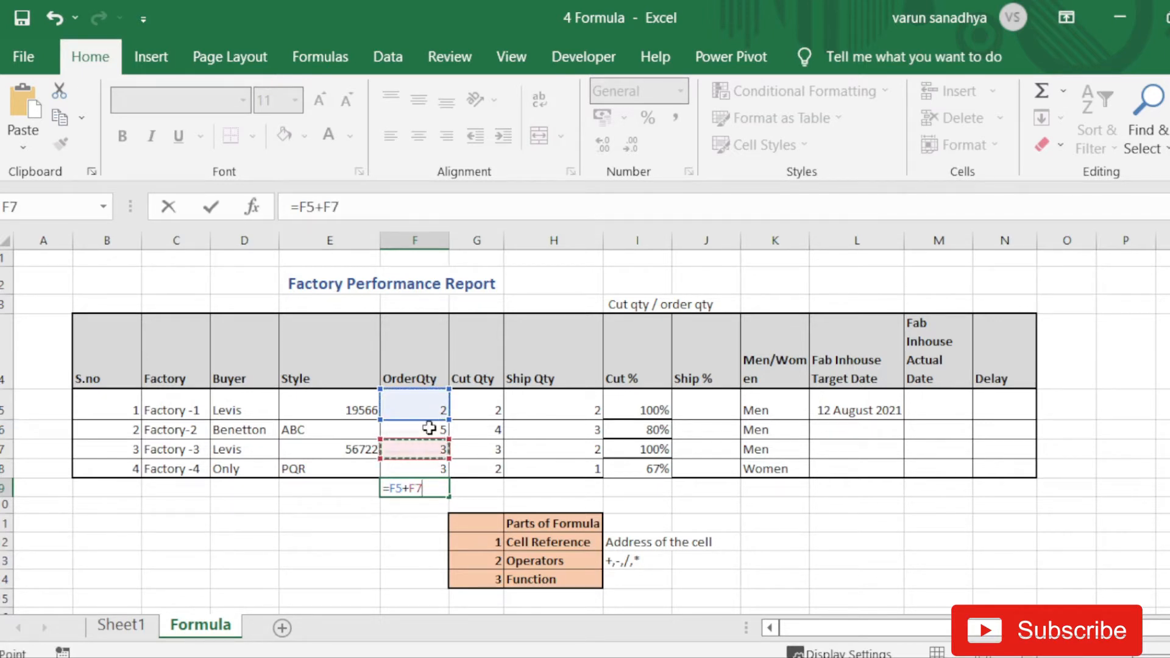
click(429, 429)
text(+)
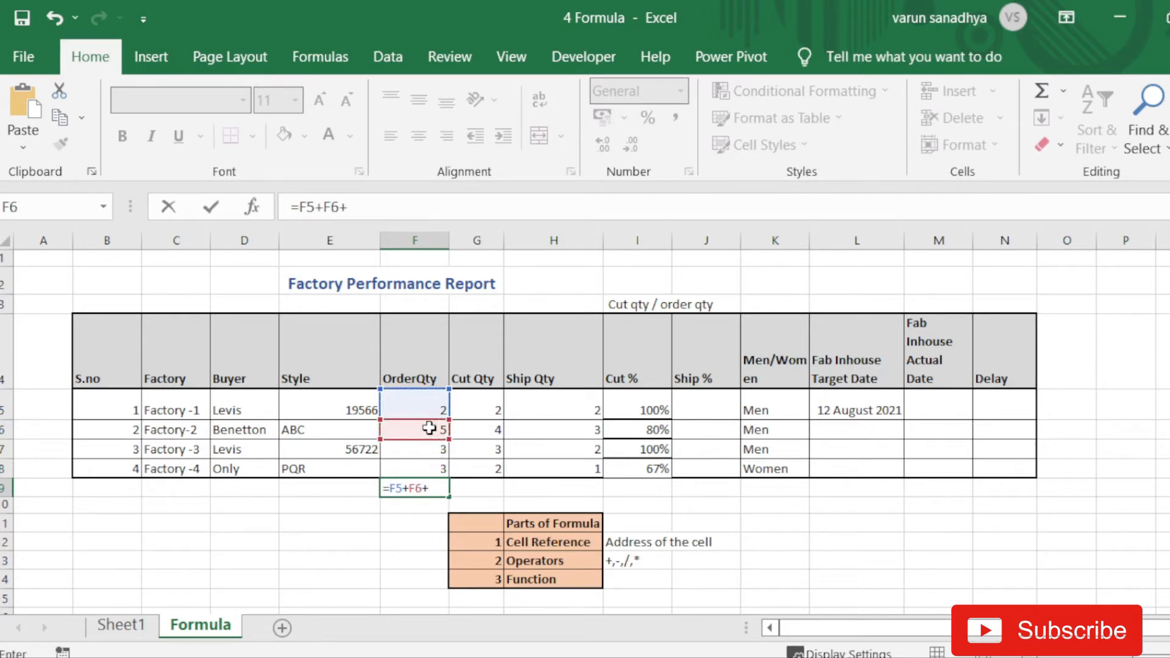
click(429, 449)
text(+)
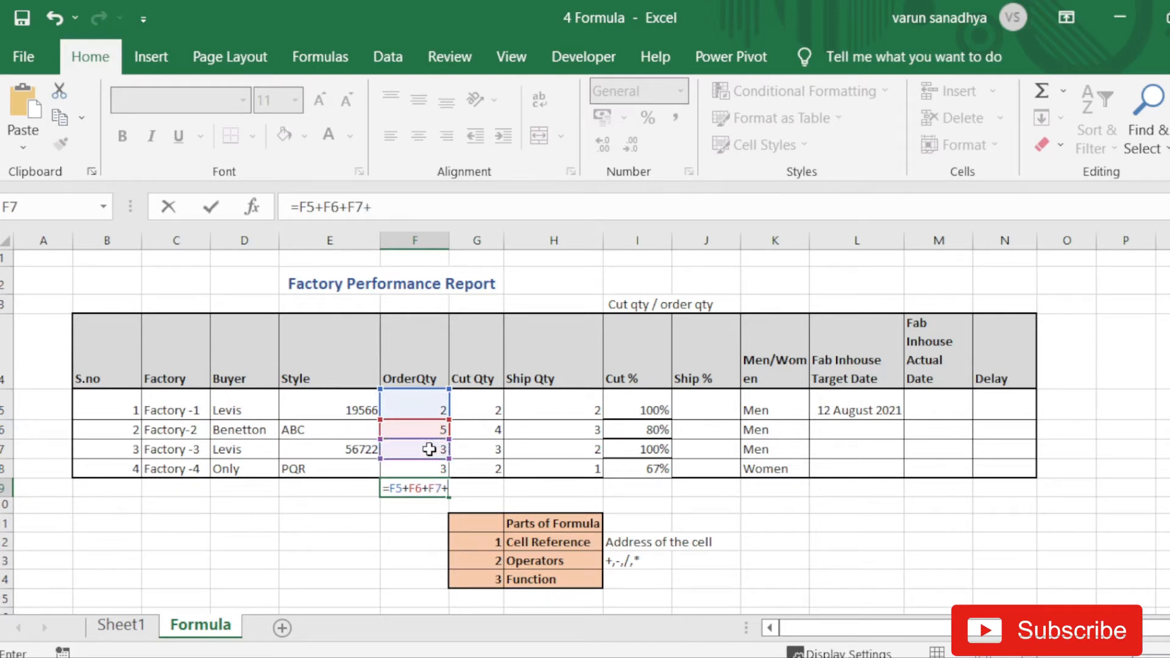
click(426, 467)
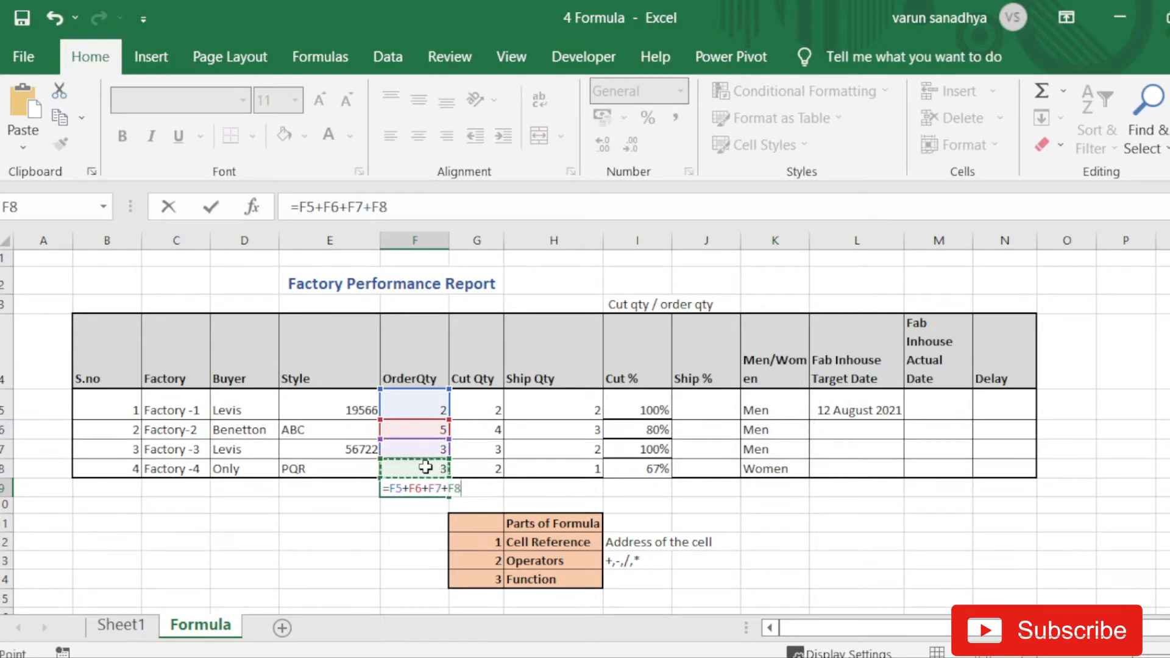
key(Return)
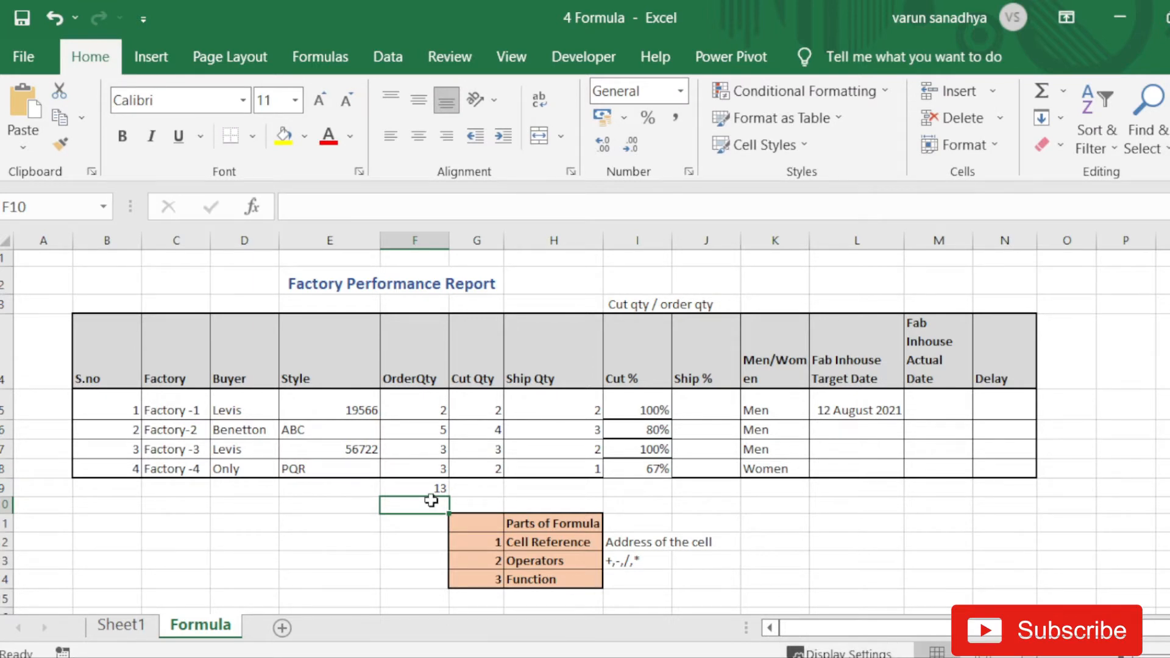
text(=sum)
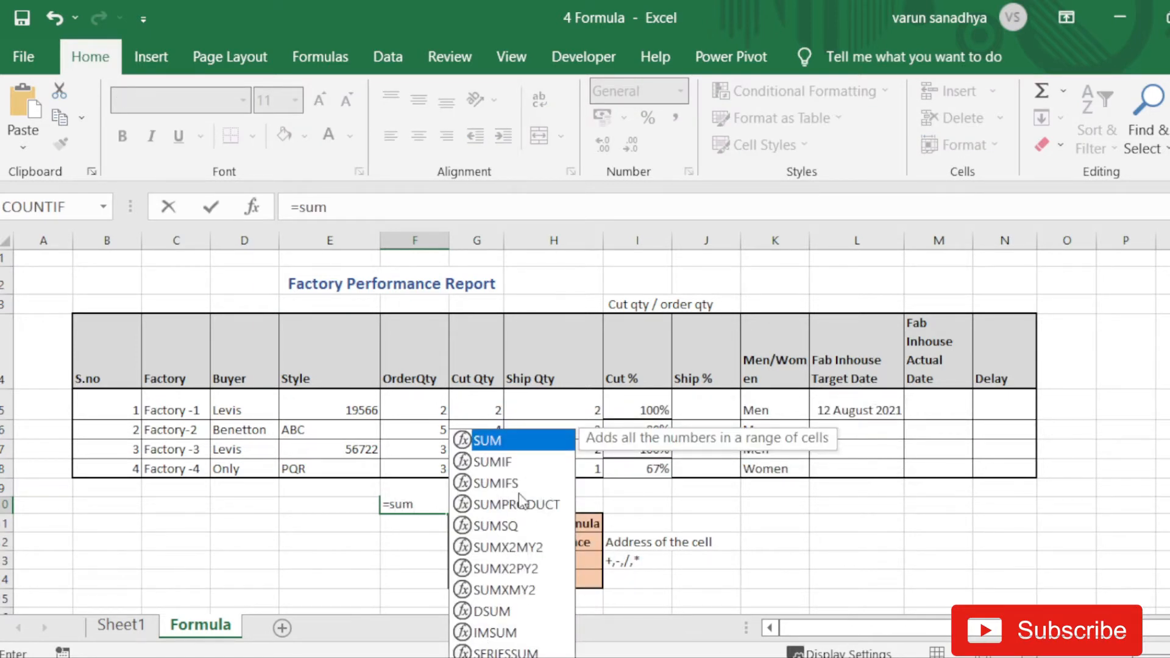
- Complete =SUM(F5:F8) in F10, returning 13 to match the F9 total
key(Tab)
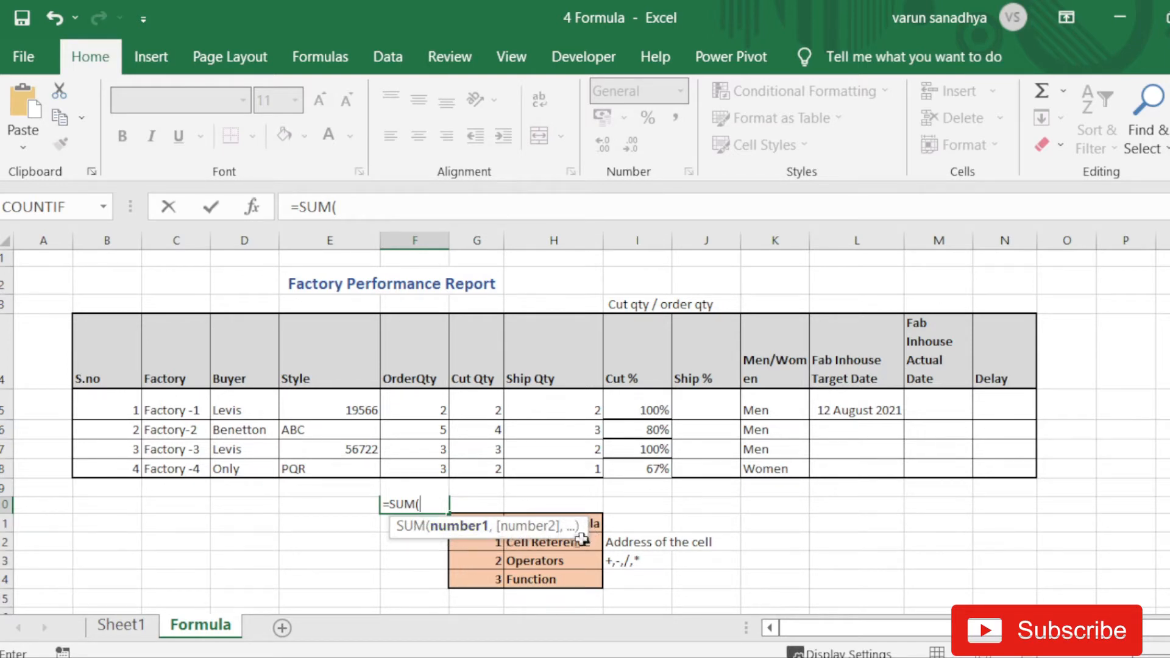
click(434, 403)
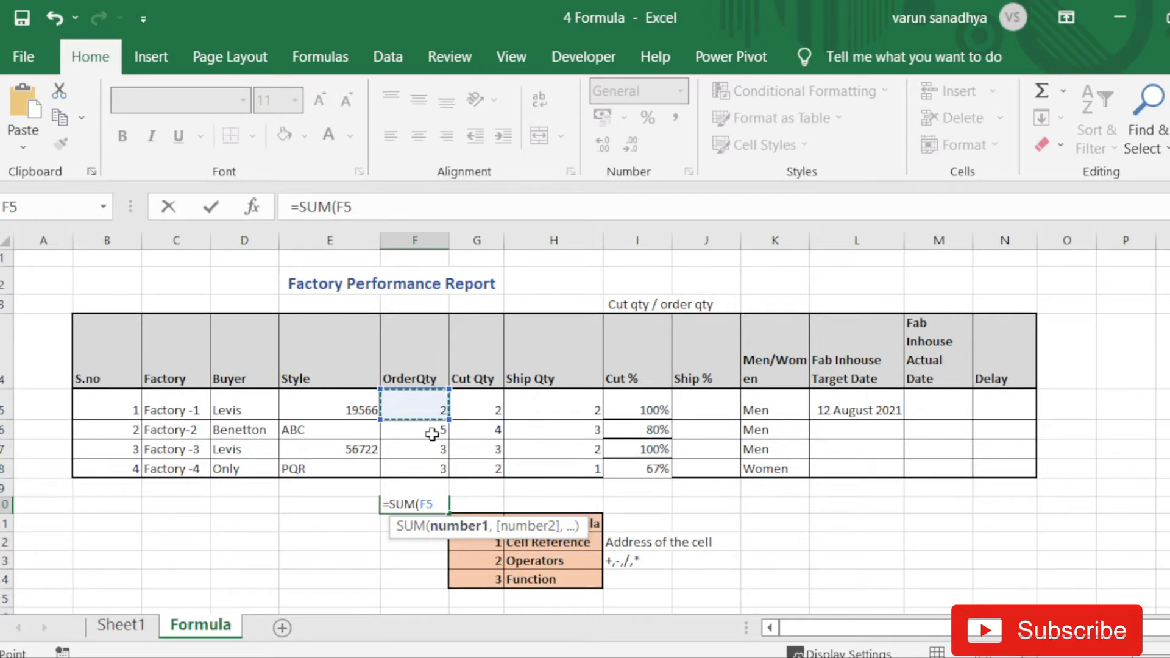
text(,)
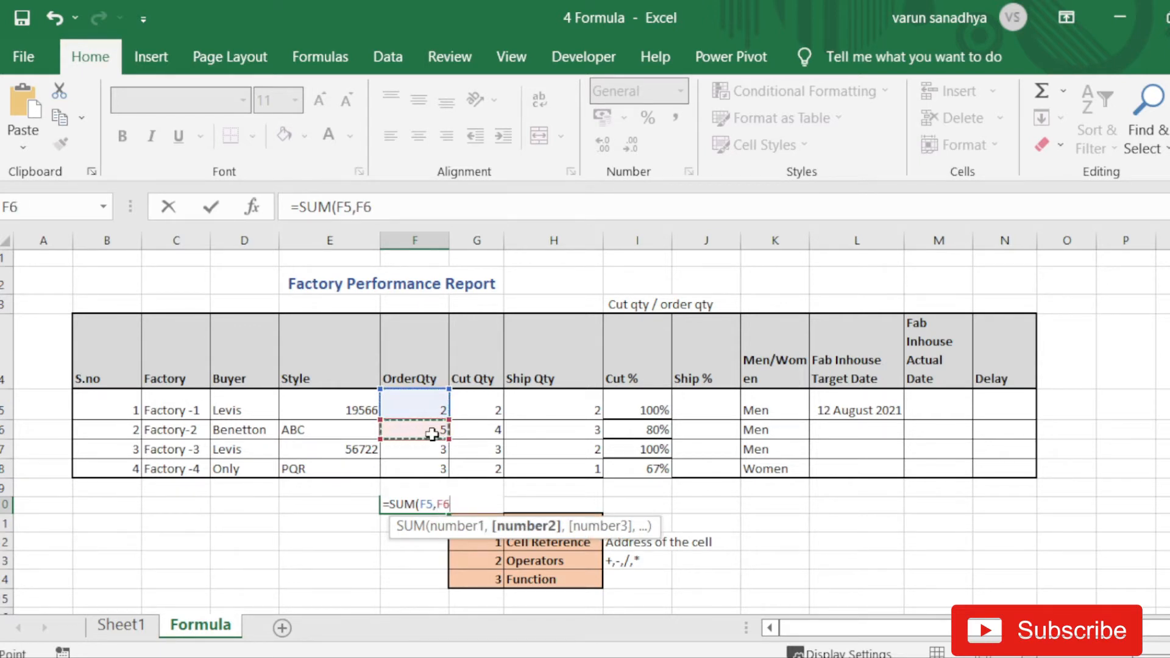
text(,)
click(427, 417)
drag(427, 416, 427, 467)
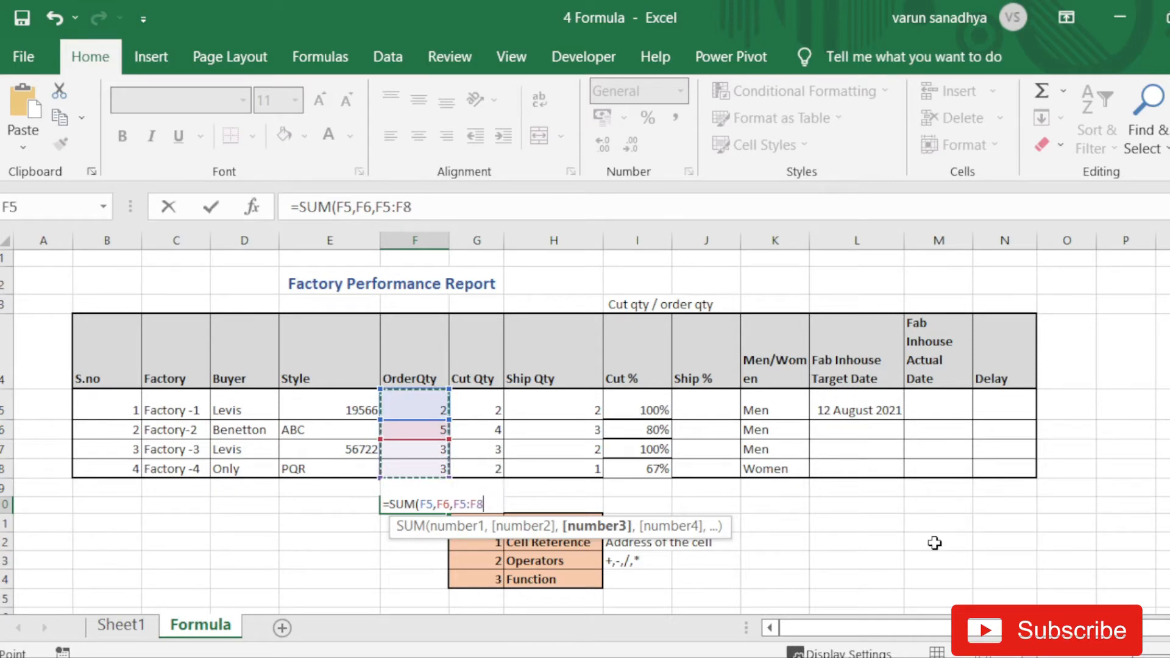
key(BackSpace)
key(BackSpace)
key(BackSpace)
key(BackSpace)
key(BackSpace)
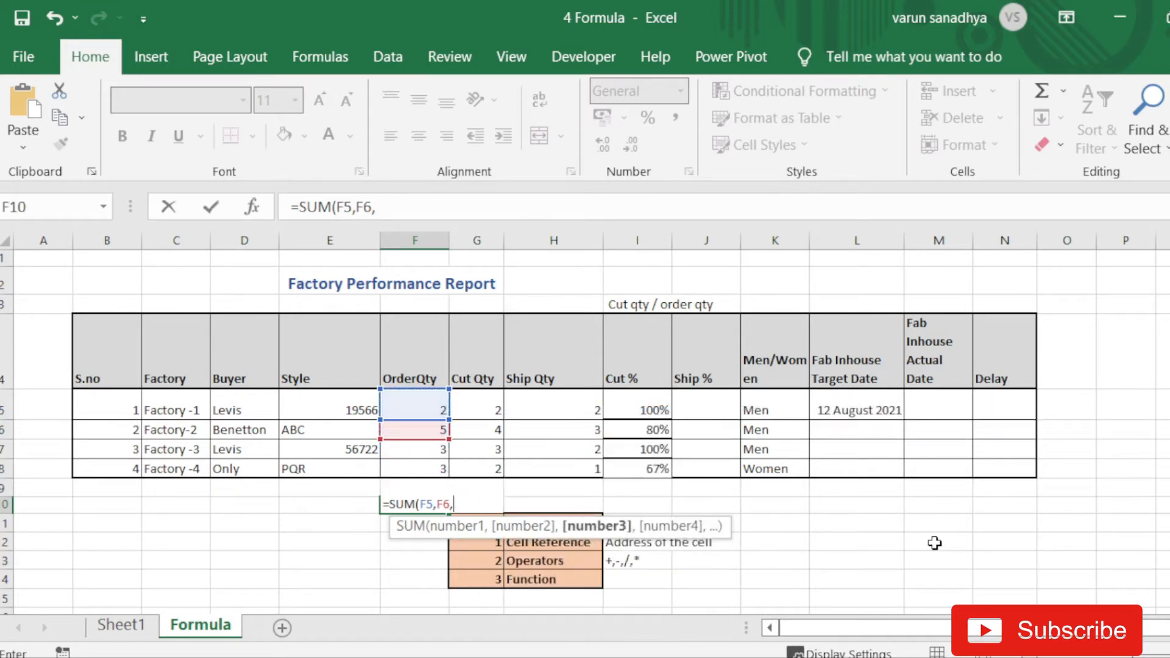
key(BackSpace)
key(BackSpace)
key(BackSpace)
key(BackSpace)
key(BackSpace)
key(BackSpace)
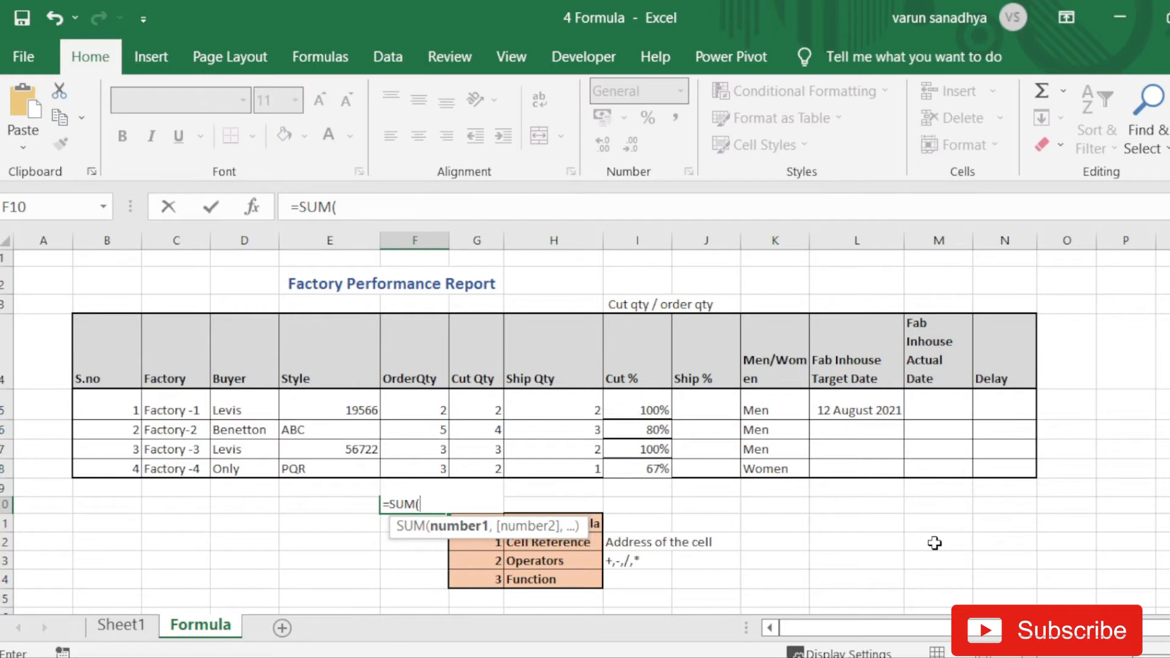
drag(426, 410, 428, 470)
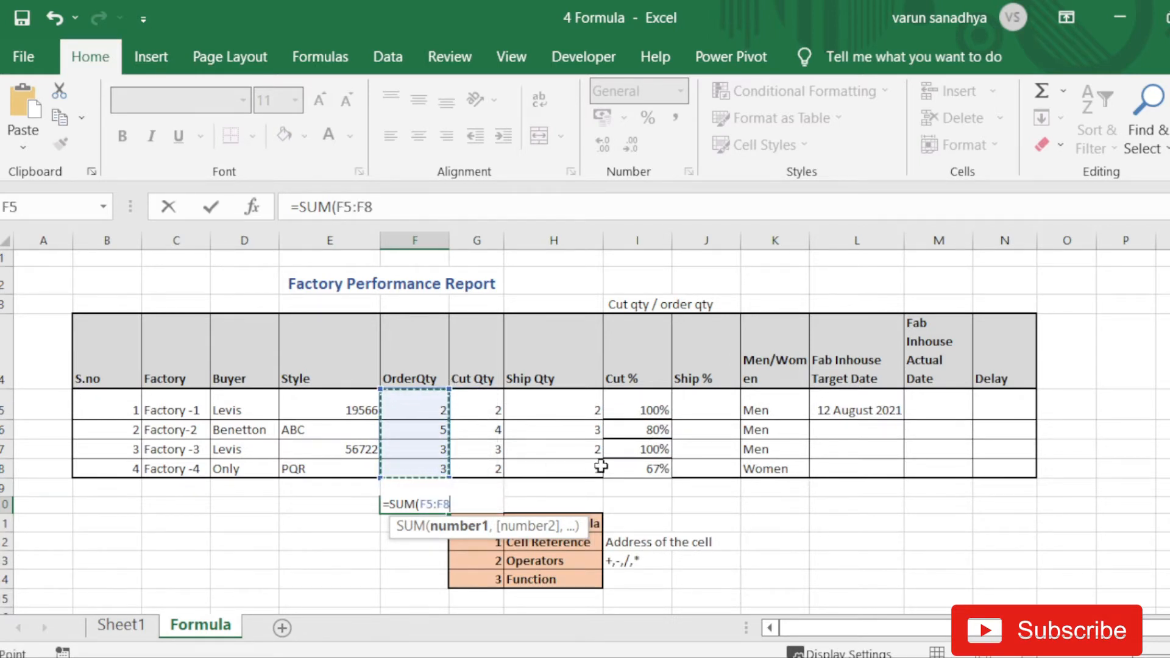
text())
key(Return)
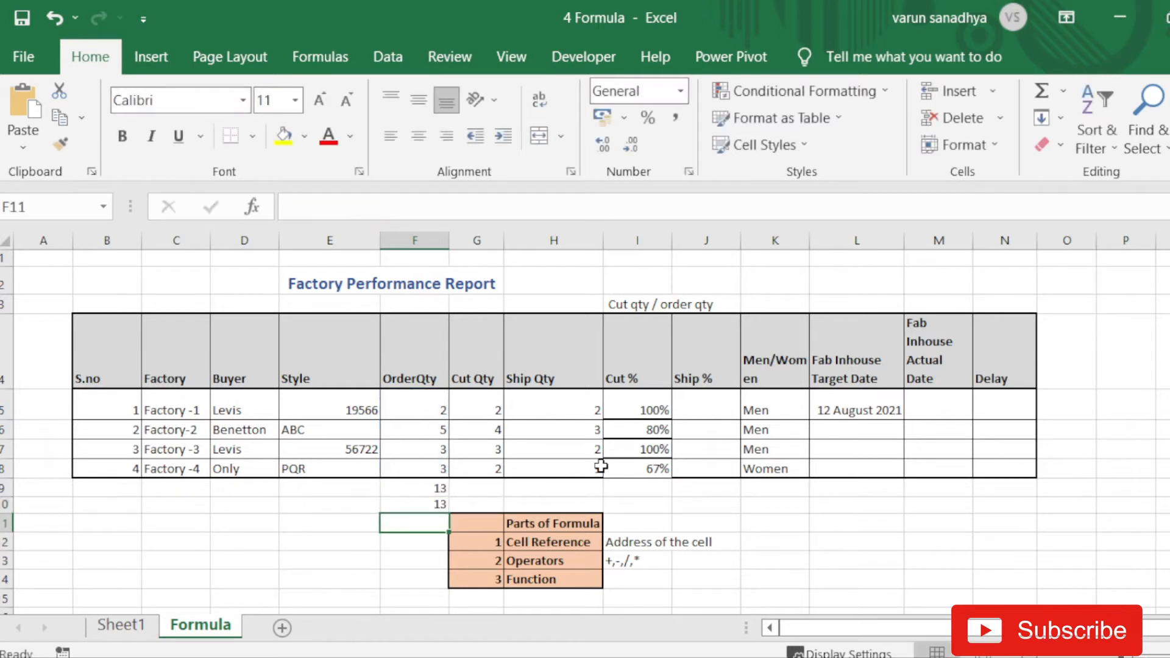
click(405, 487)
click(419, 508)
click(555, 561)
click(530, 579)
click(406, 491)
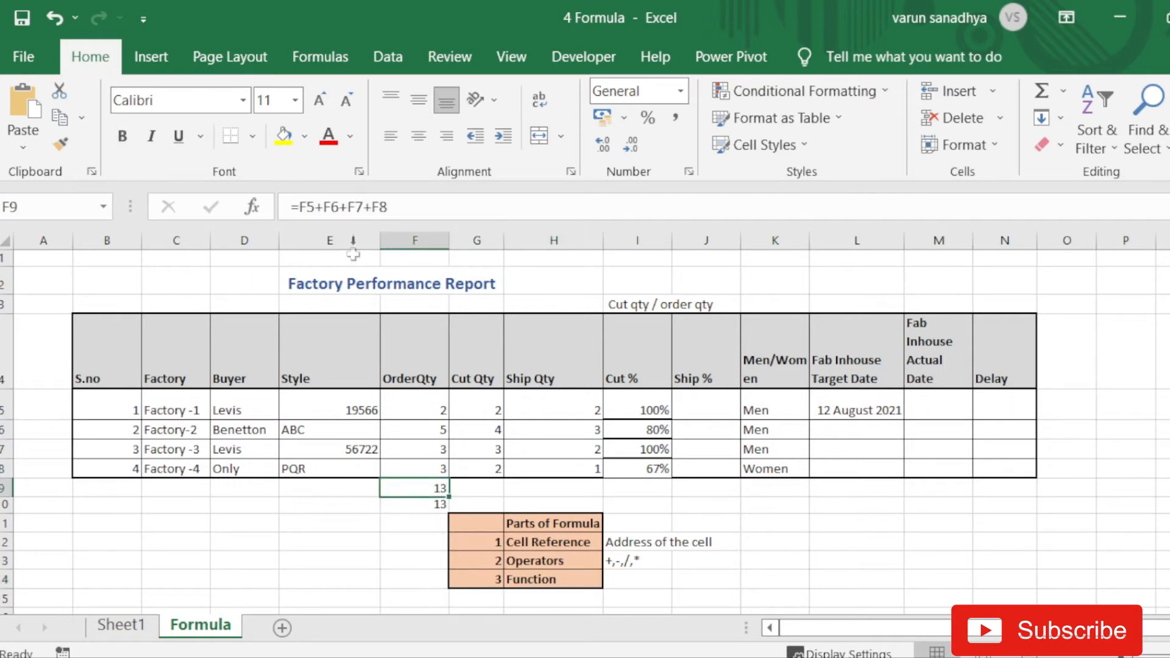
click(404, 199)
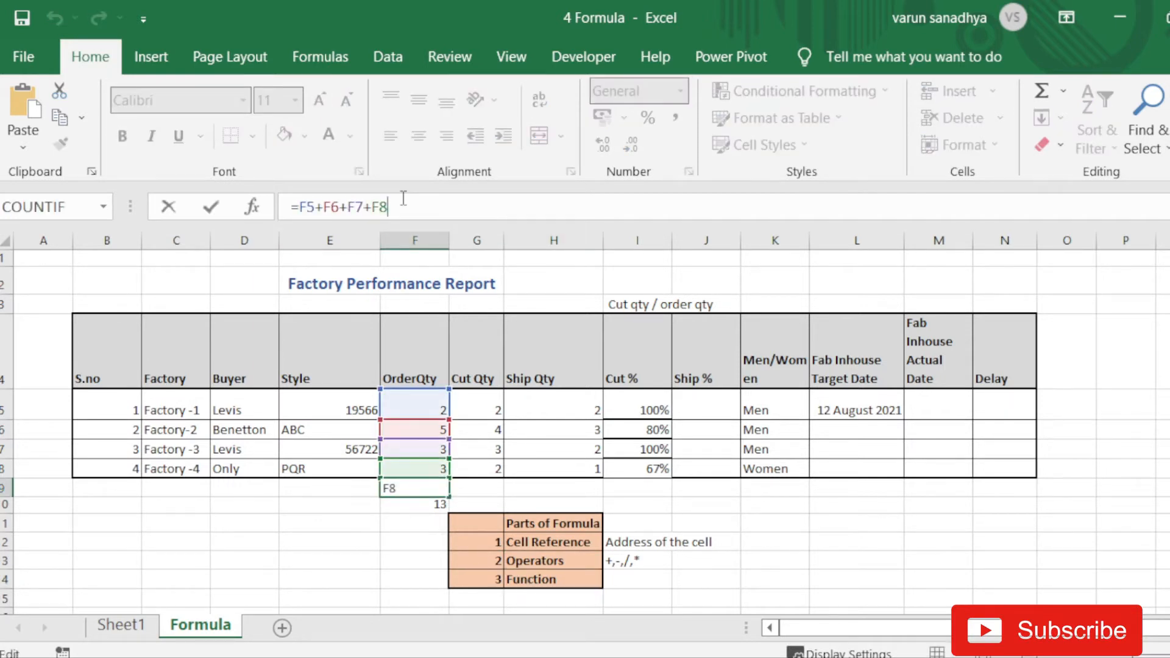
key(Return)
click(395, 201)
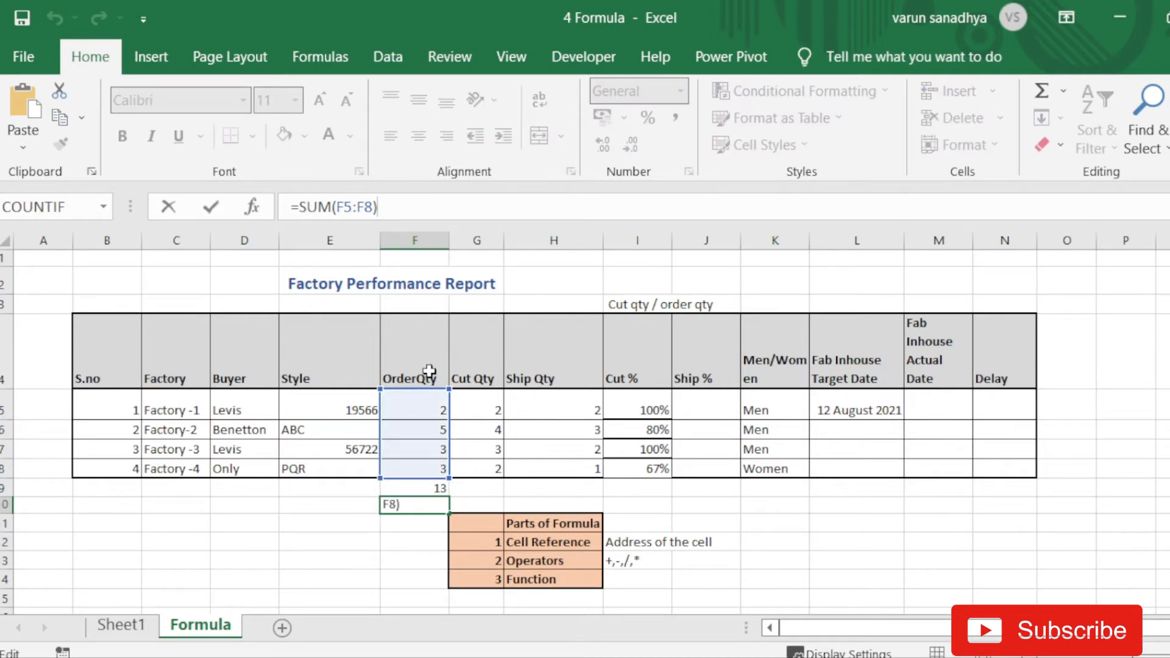
key(Return)
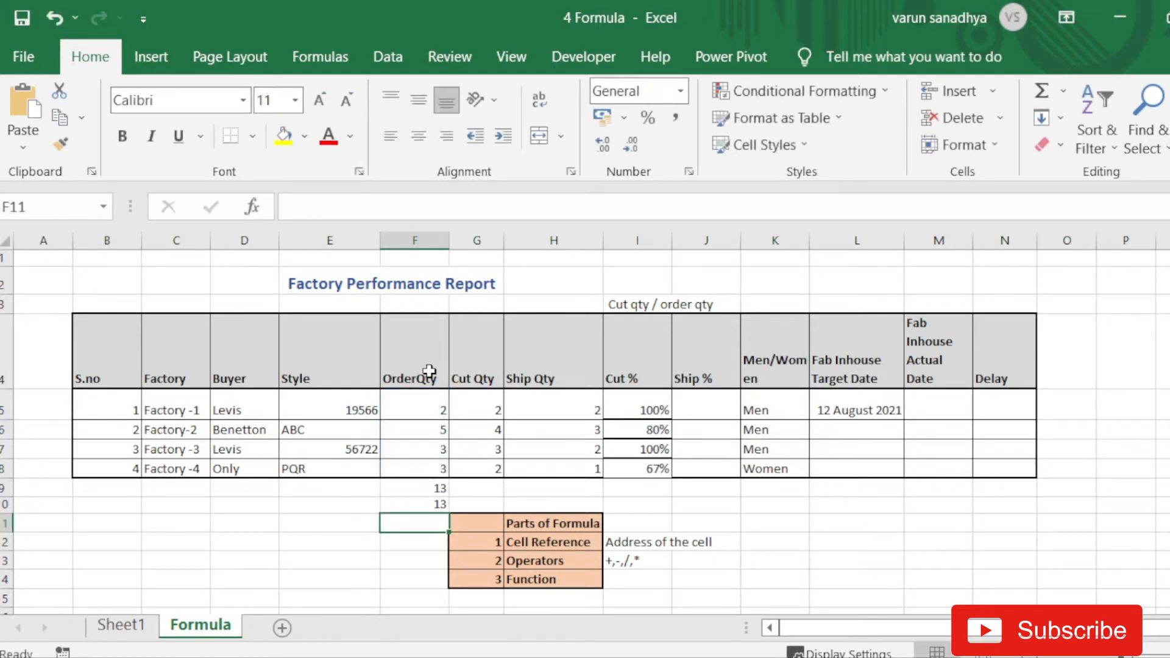
- Enter 'Sum, Vlookup, index and match, Average etch' as the Function examples
click(640, 581)
text(')
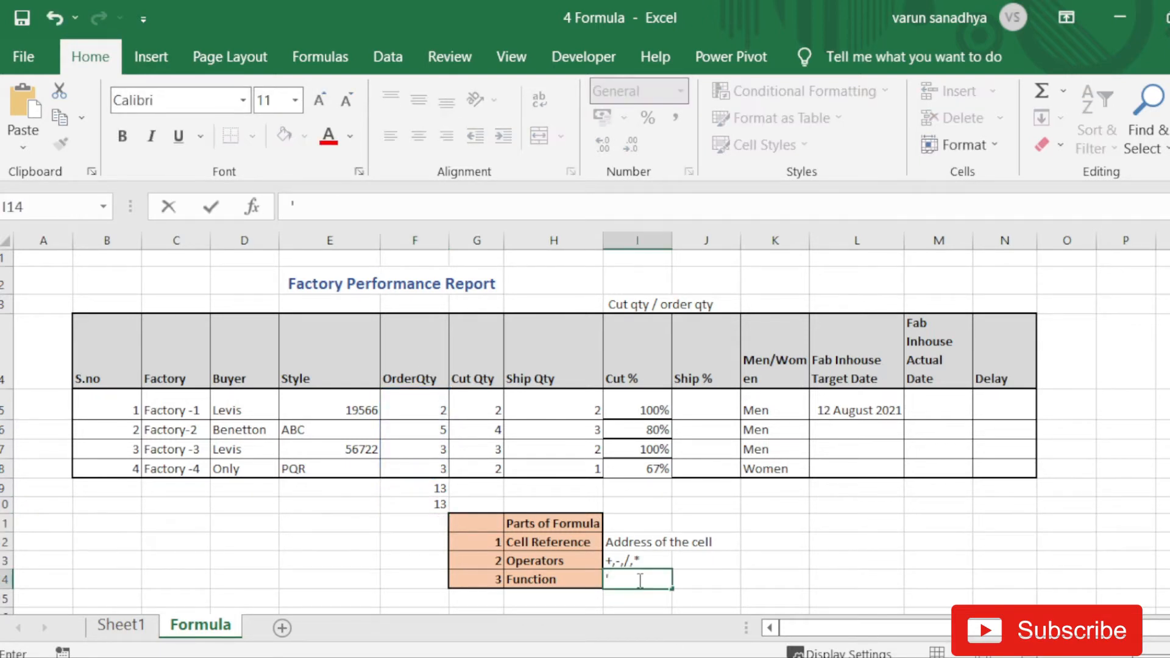
text(Sum, Vloo)
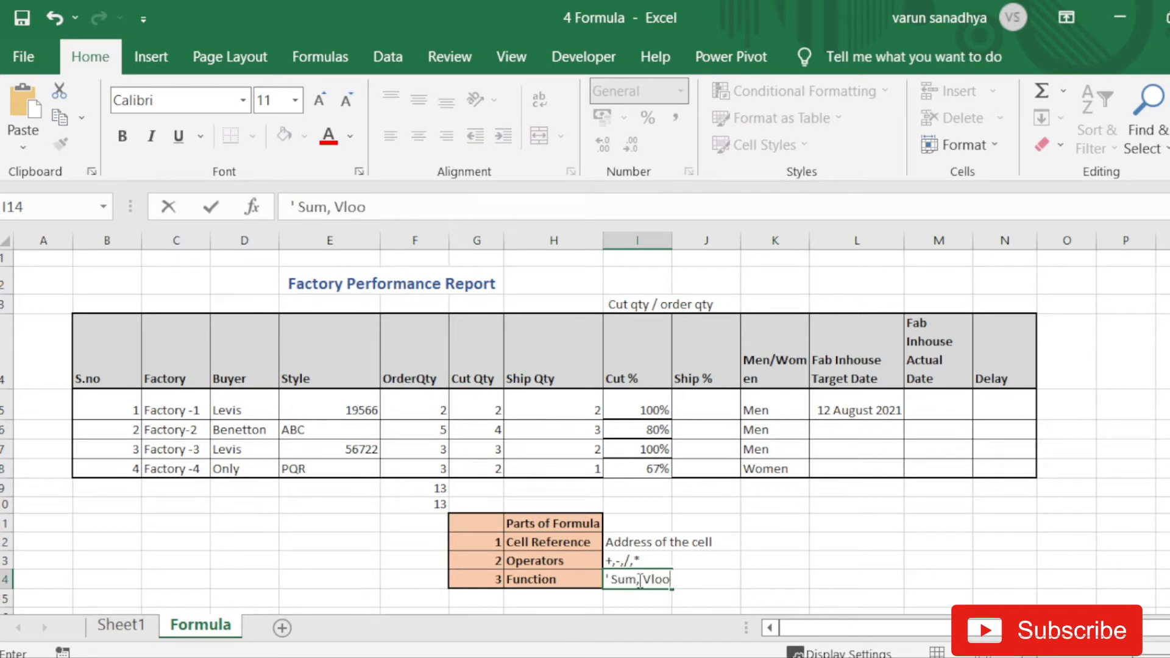
text(kup, index and)
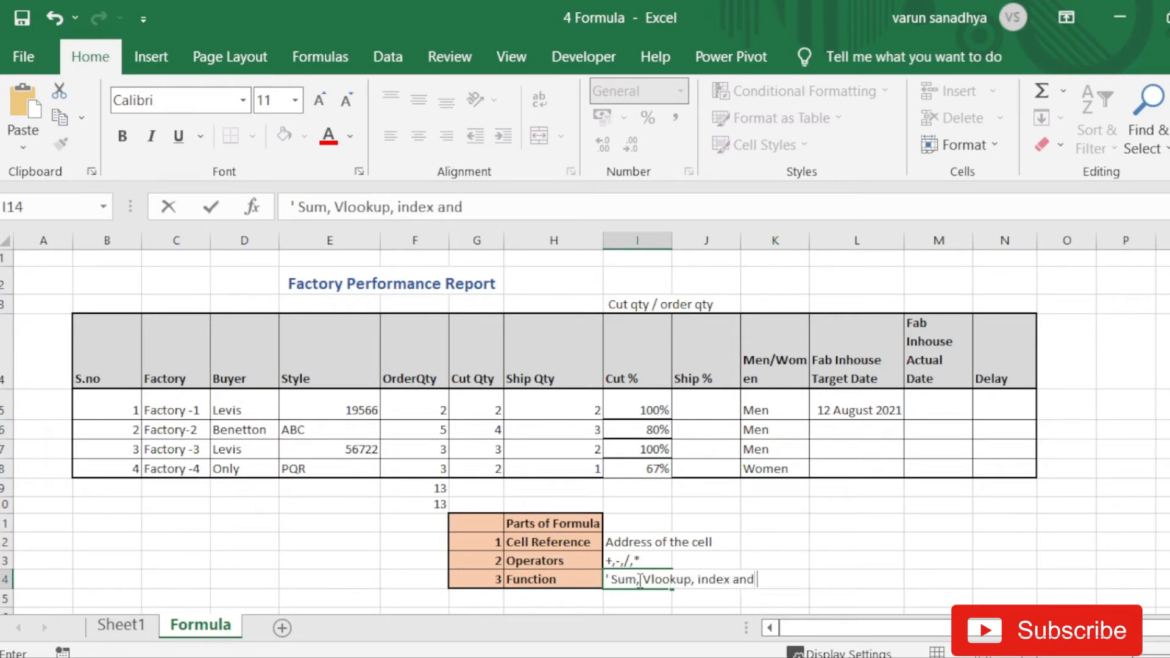
text( match, Average e)
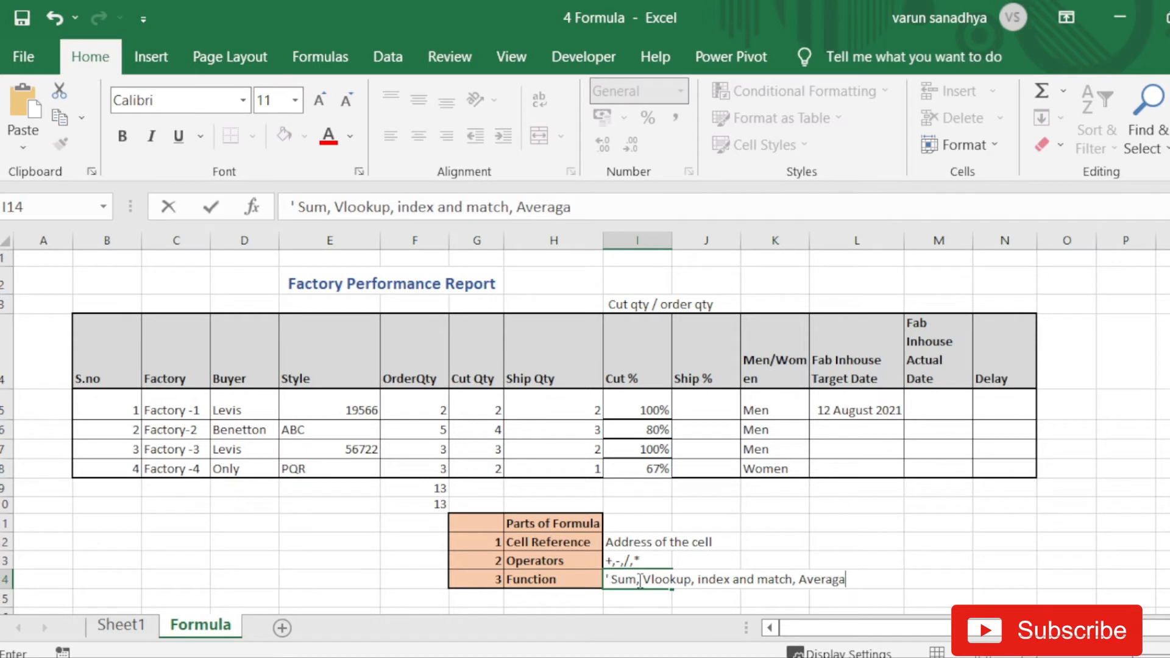
text(tch)
key(Return)
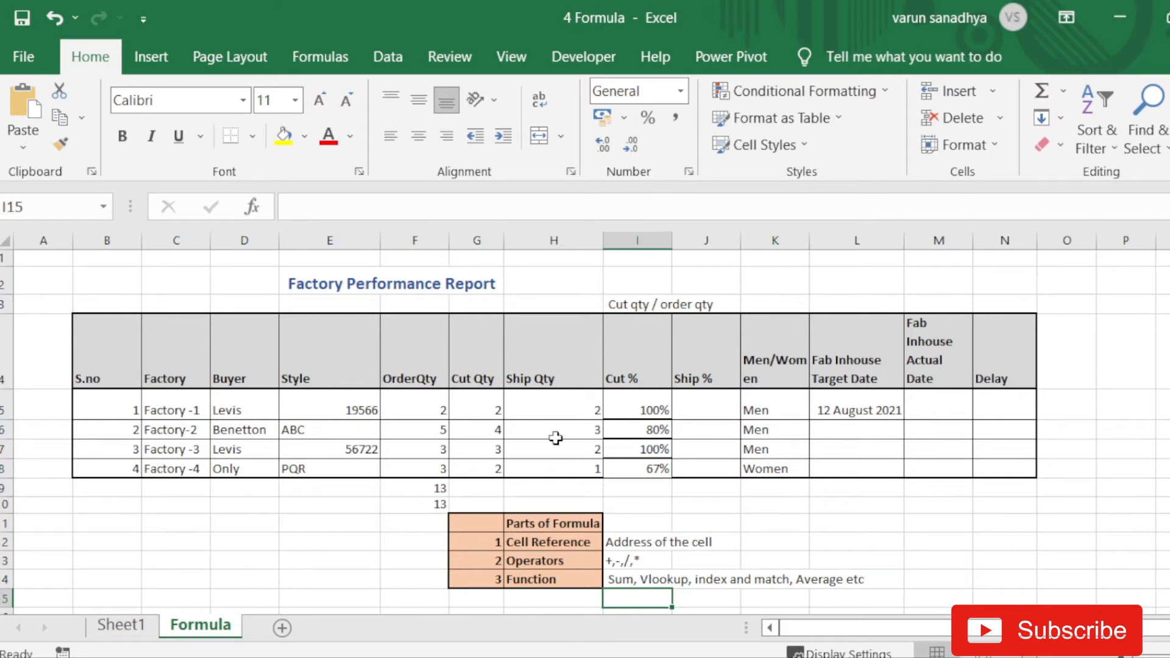
click(657, 410)
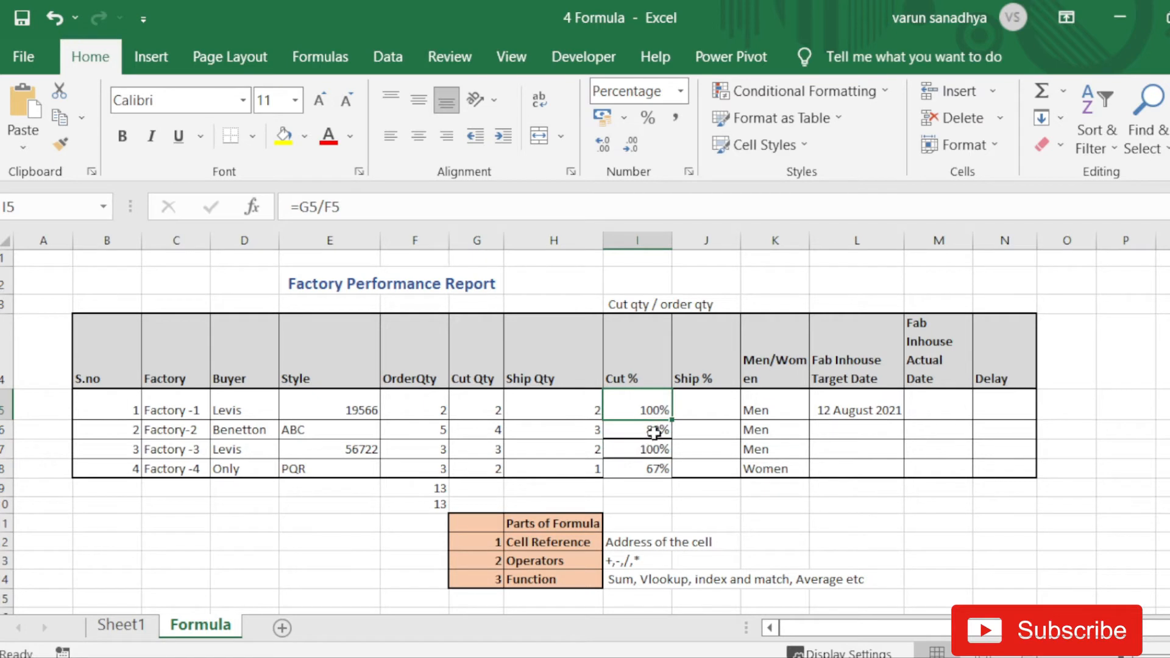
- Extend the I12 description to 'Address of the cell - Dynamic or absolute'
click(634, 542)
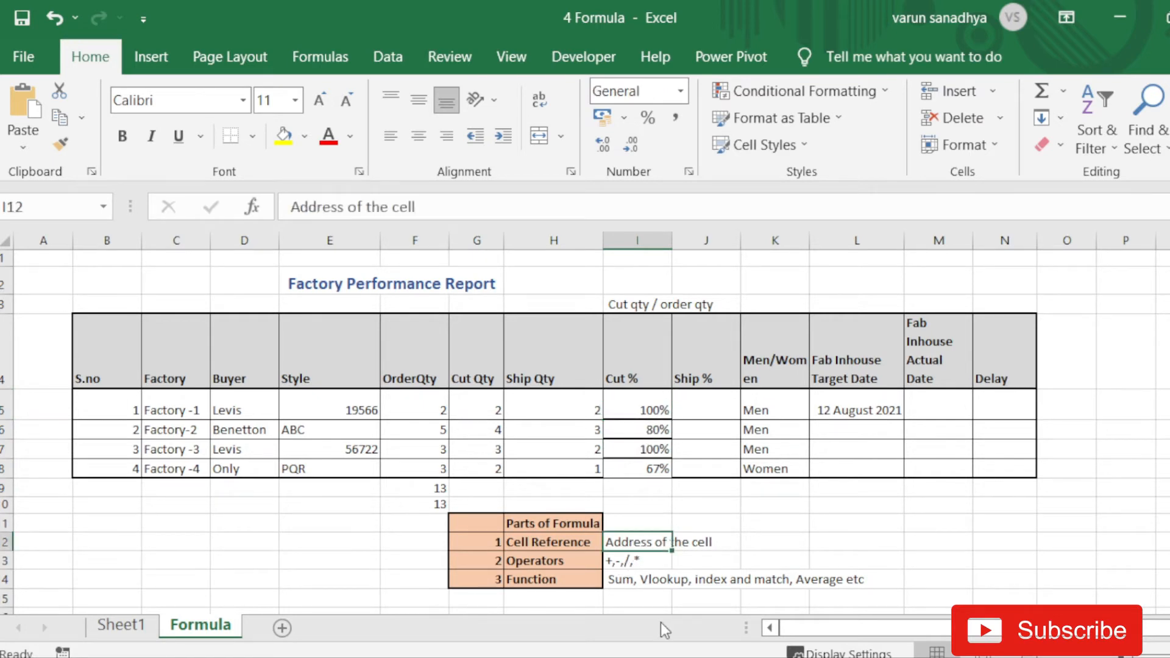
click(447, 206)
text(-)
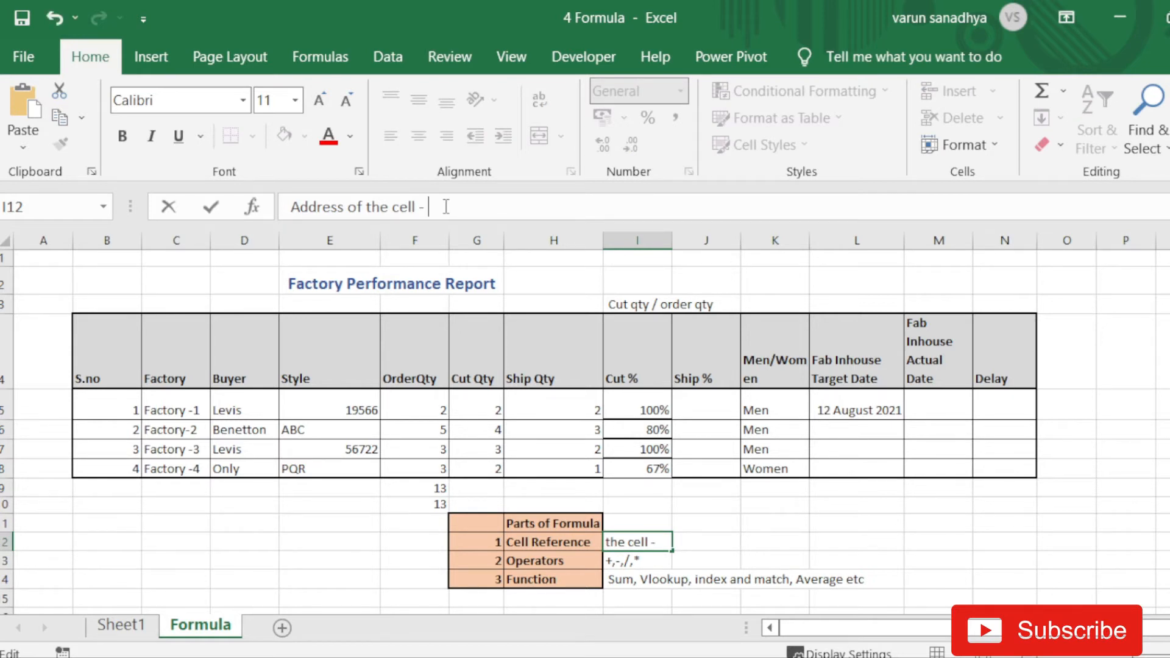
text( Dyna,mic or abl)
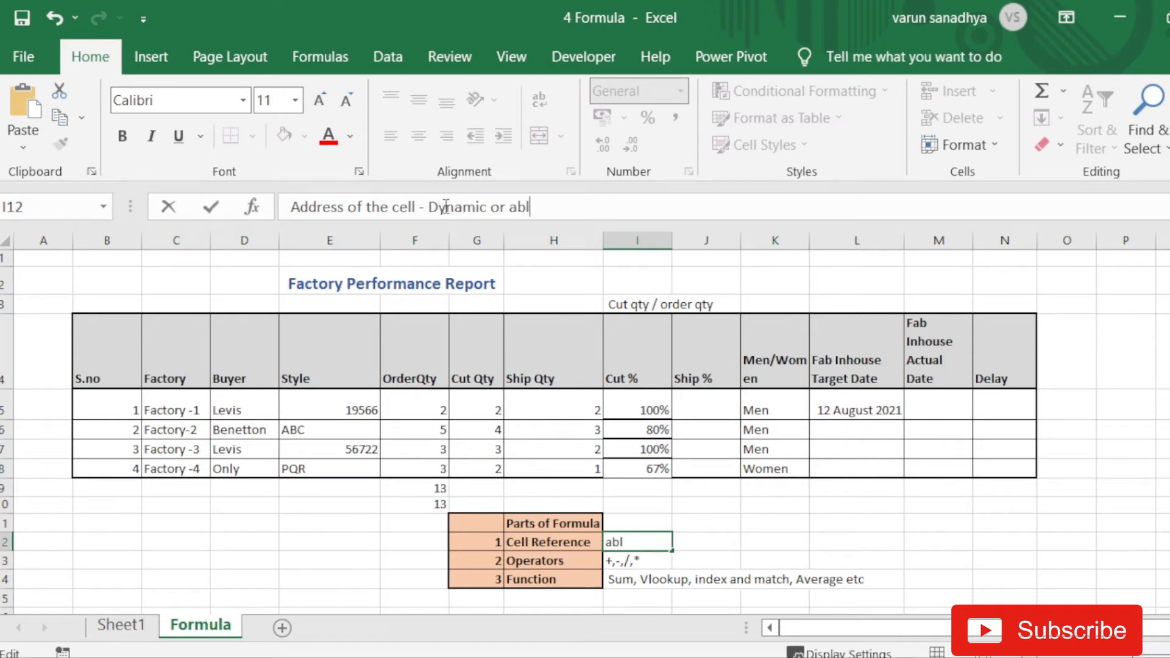
key(BackSpace)
text(solute)
key(Return)
key(Return)
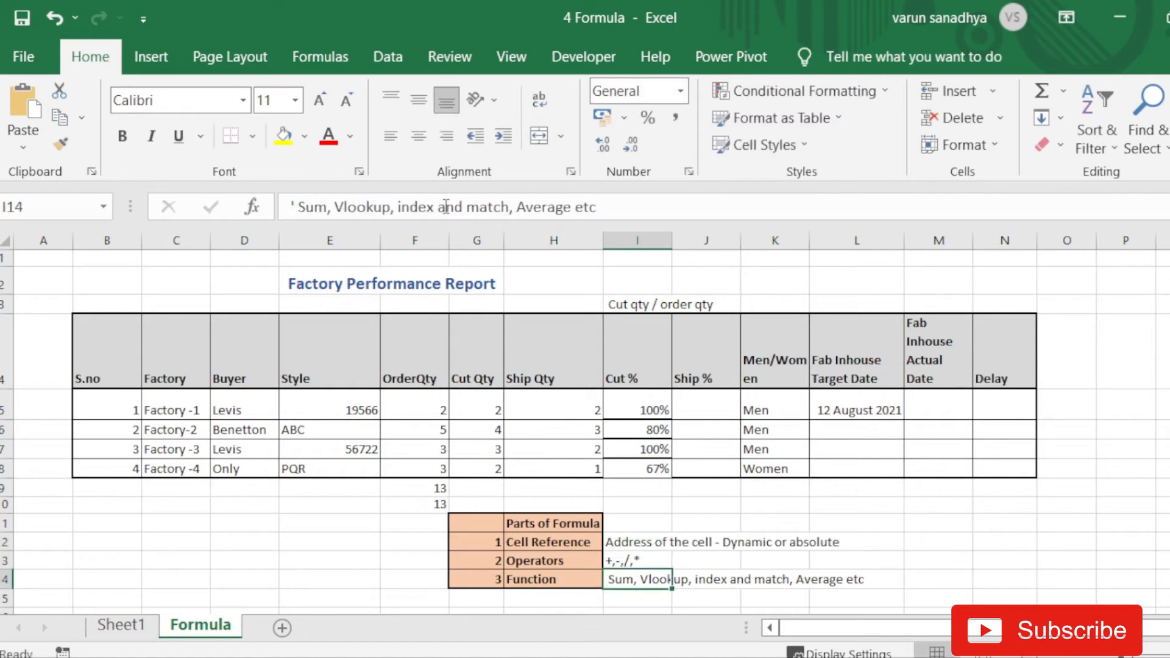
key(Up)
key(Up)
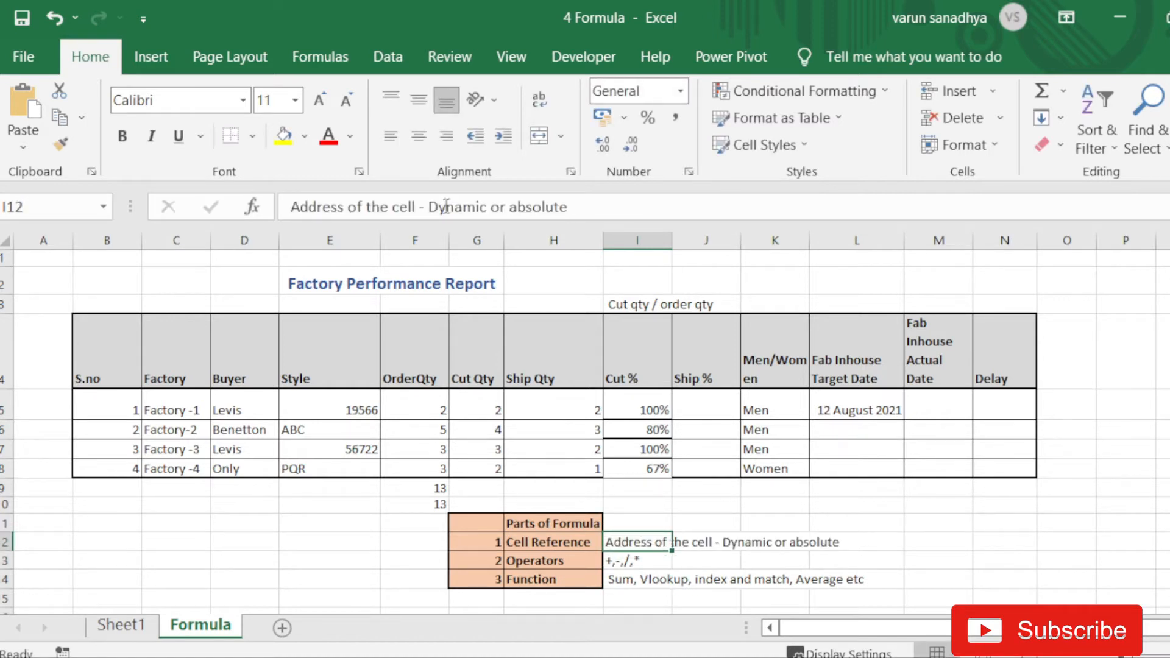
click(640, 409)
- Clear I6:I8 and refill only I6 from I5, giving =G6/F6 at 80%
drag(652, 430, 642, 472)
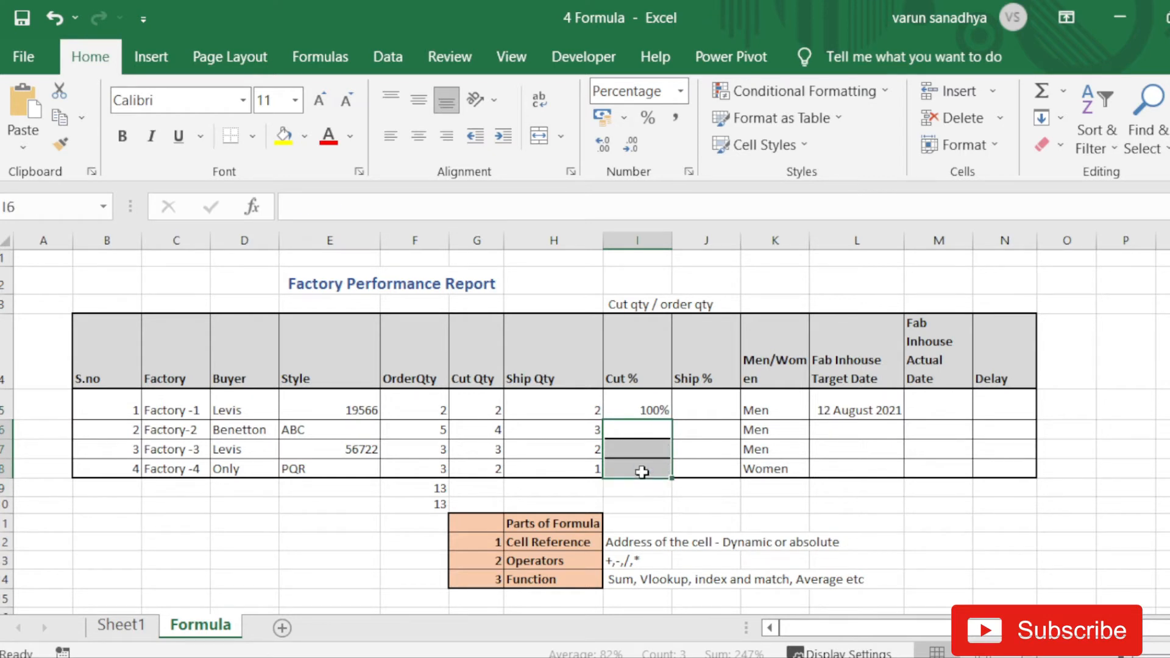
click(651, 410)
drag(679, 420, 669, 437)
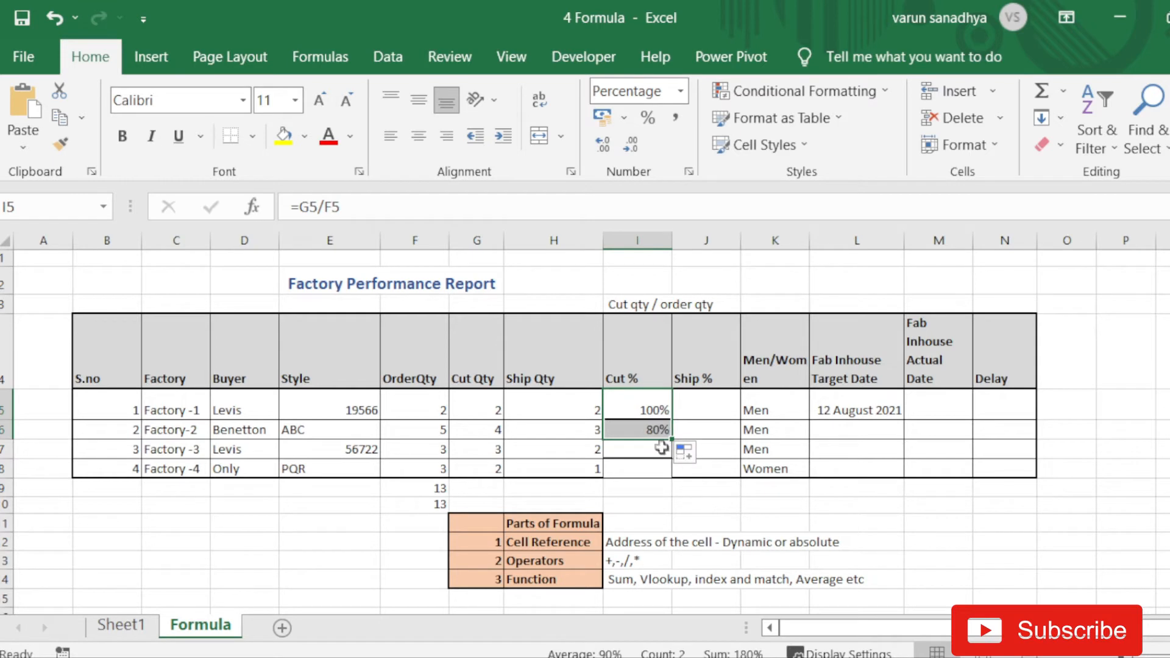
- Inspect the I5 and I6 formulas to compare how their relative references shift
key(Down)
key(F2)
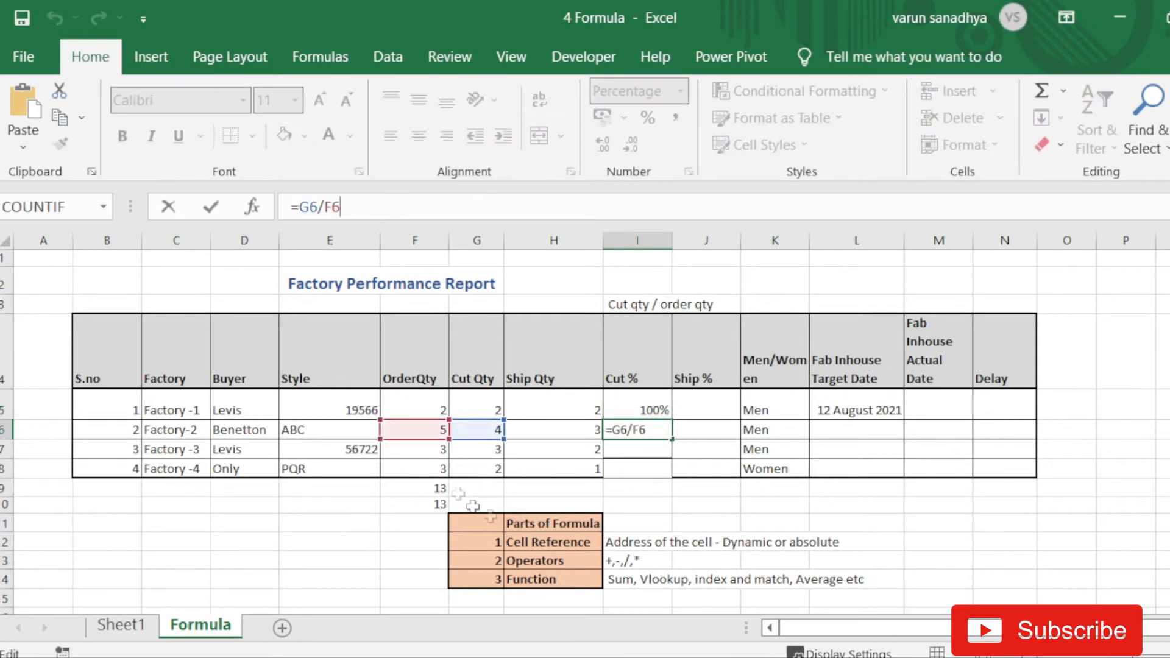
key(Return)
key(Up)
key(Up)
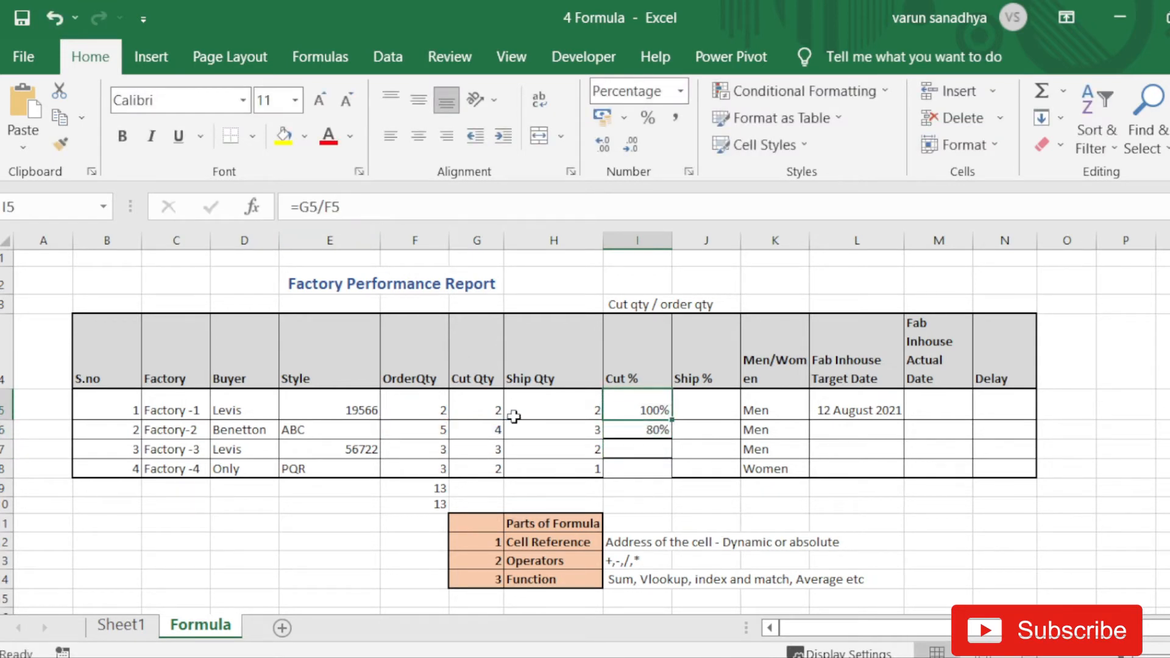
key(F2)
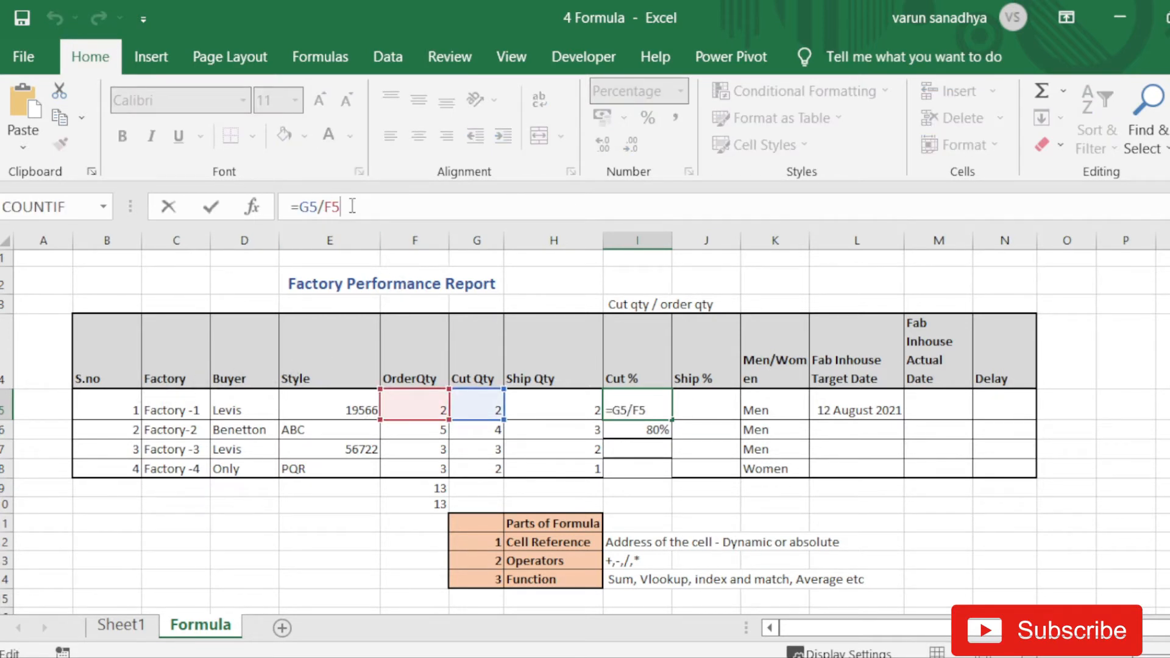
key(Return)
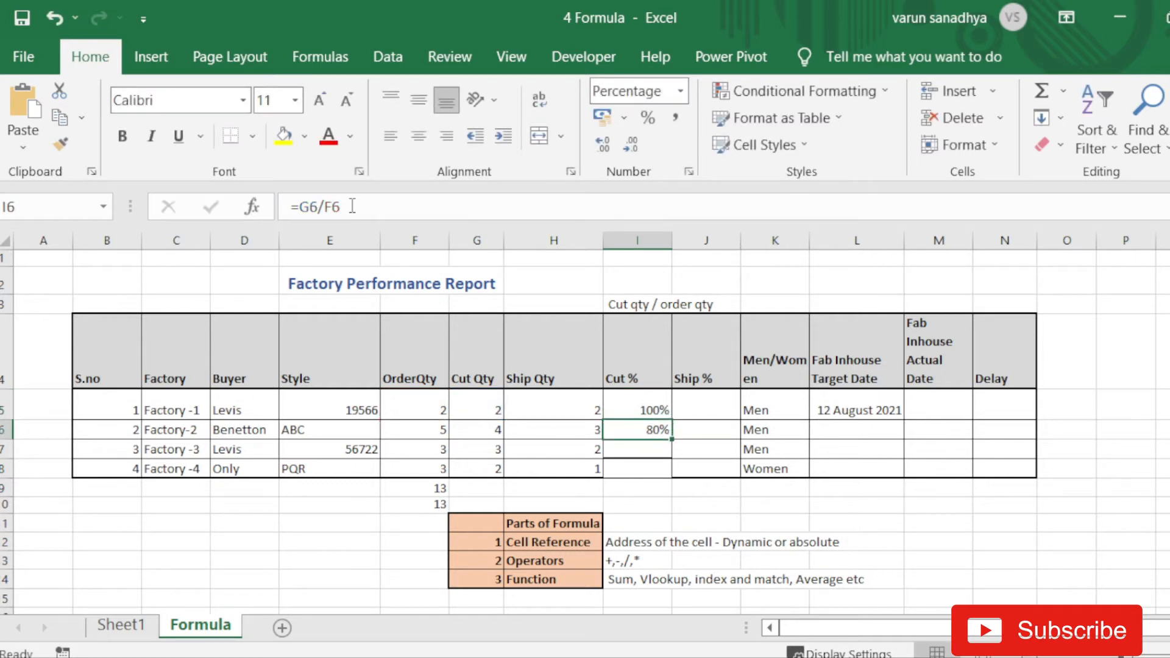
click(353, 206)
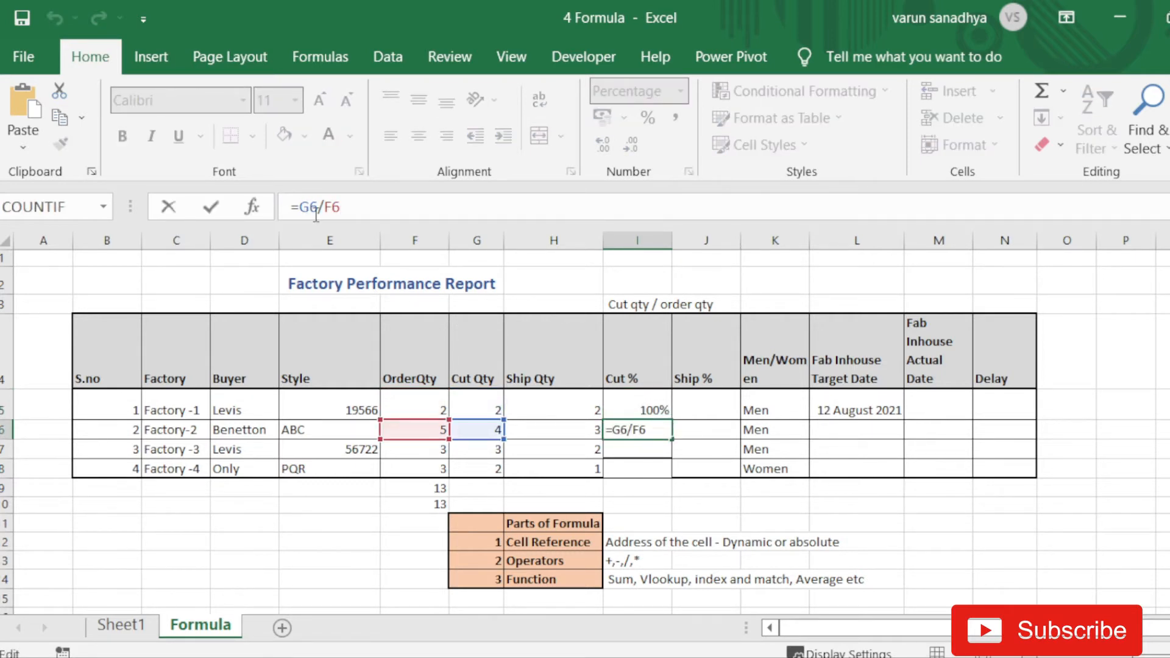
key(Return)
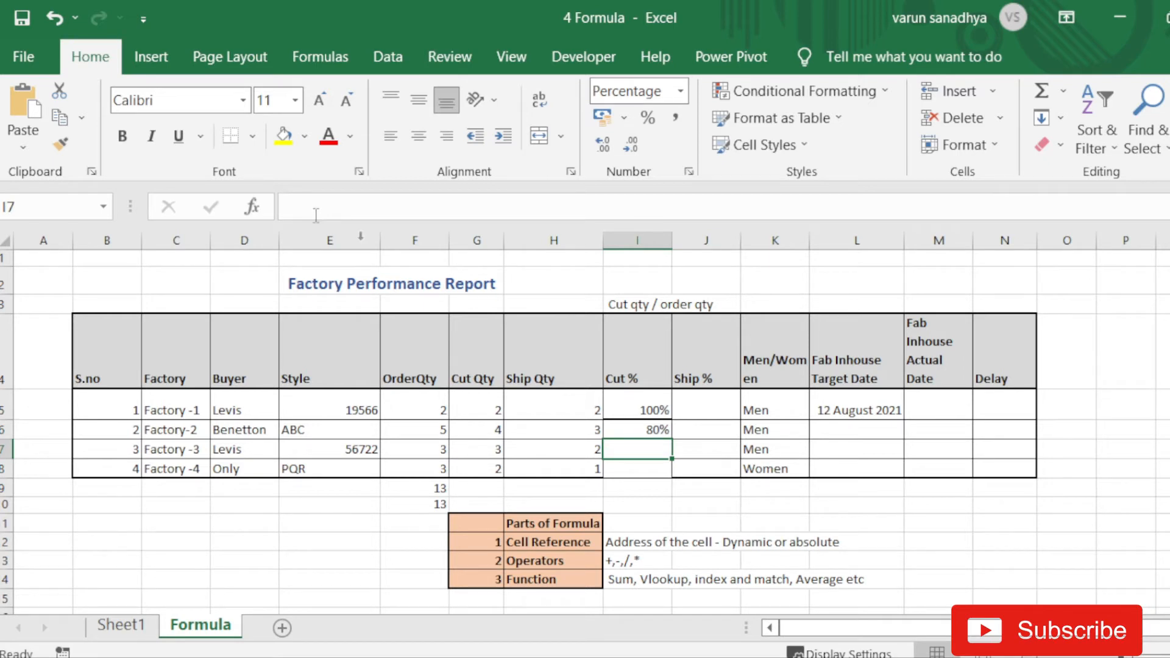
click(566, 543)
click(662, 431)
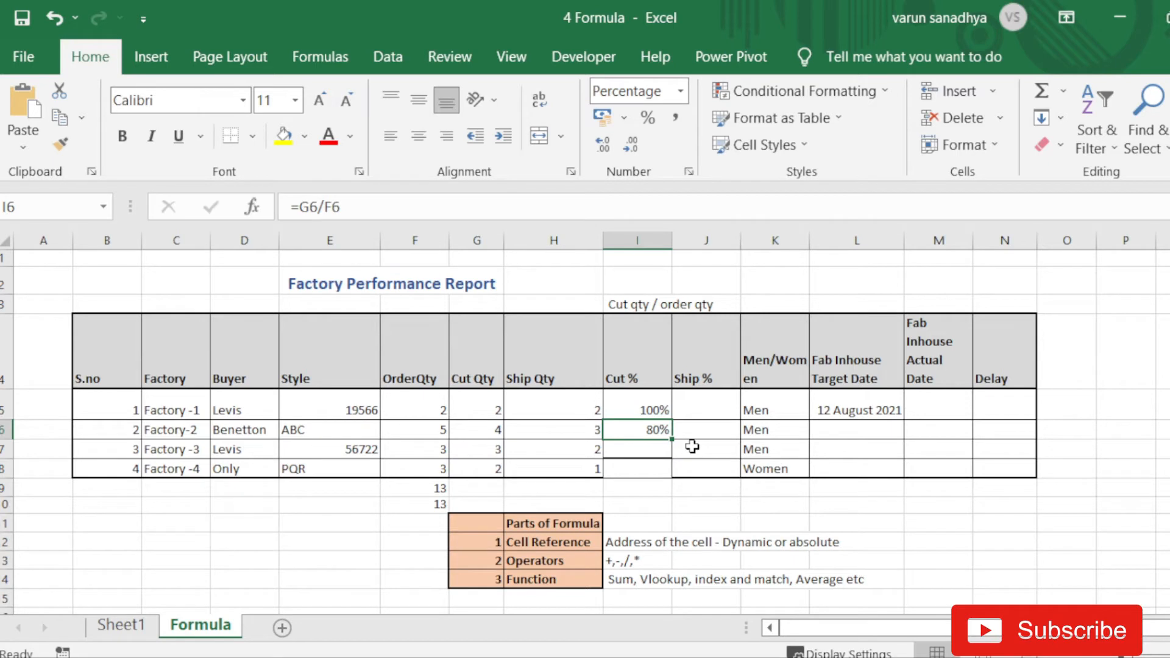
key(ctrl+c)
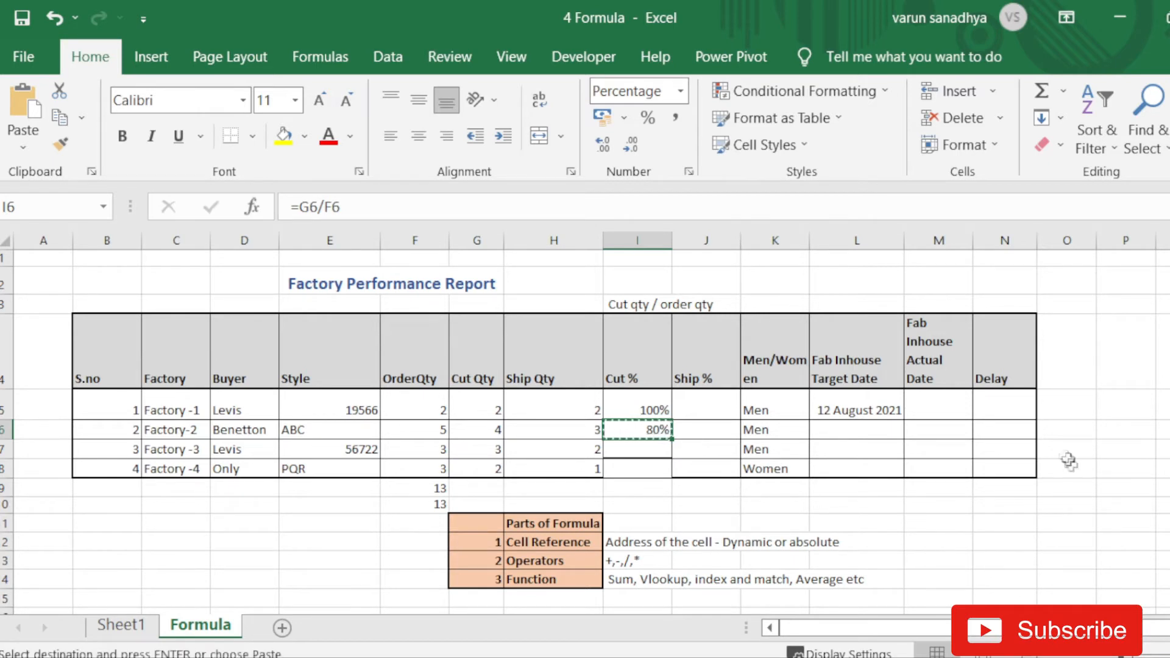
click(1084, 555)
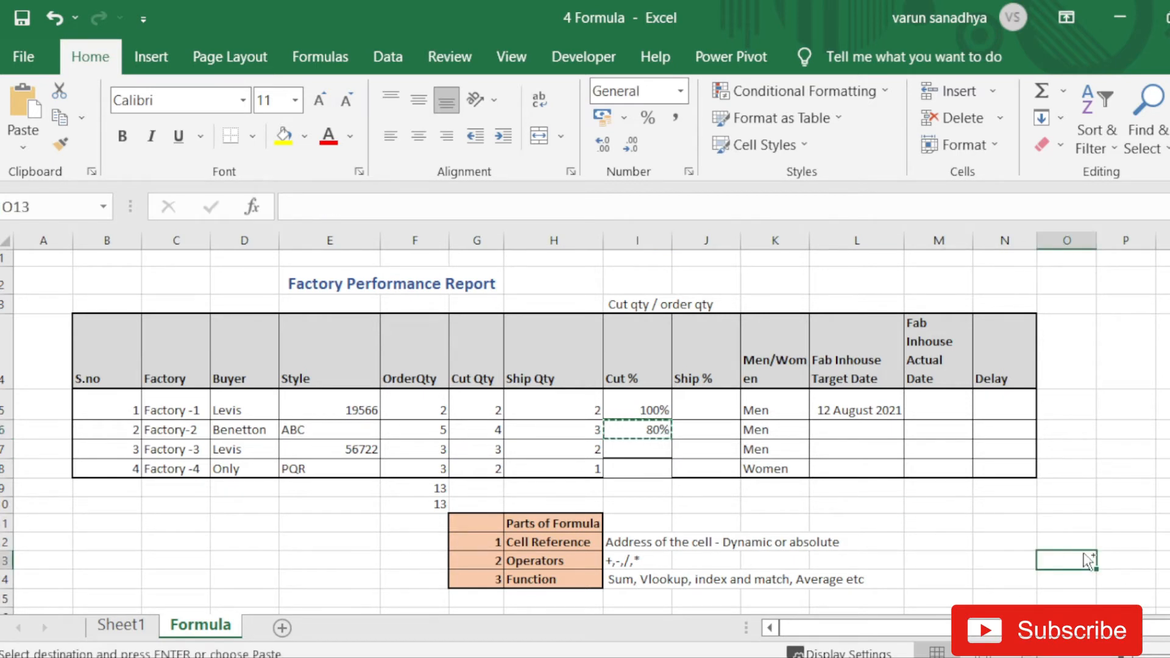
key(ctrl+v)
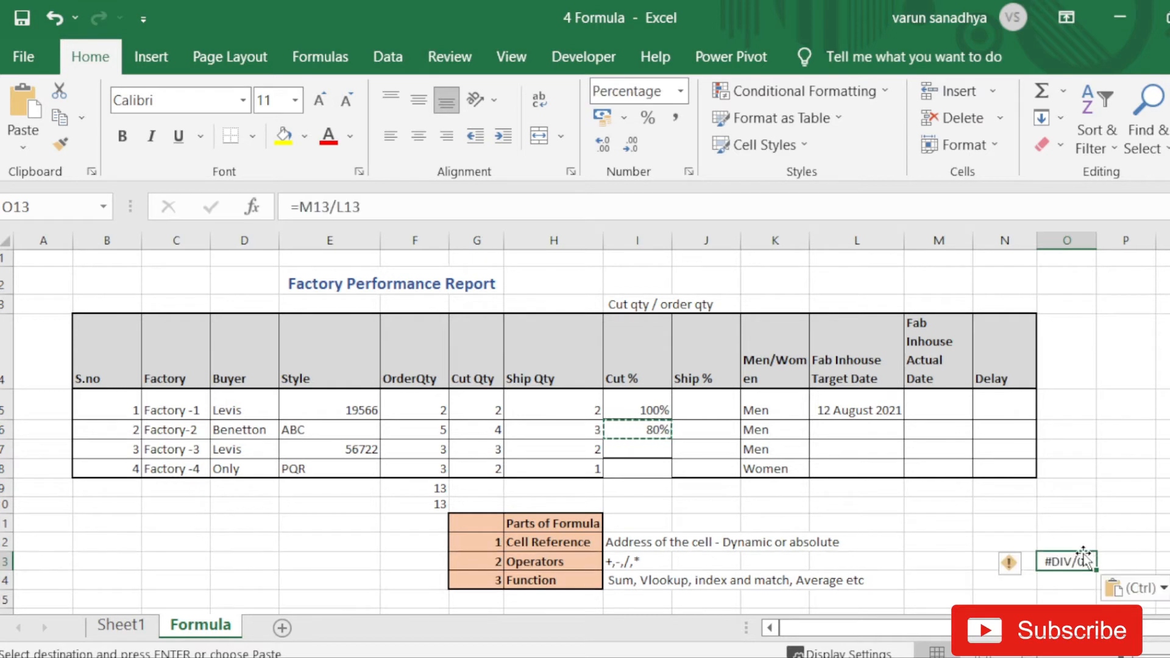
click(384, 204)
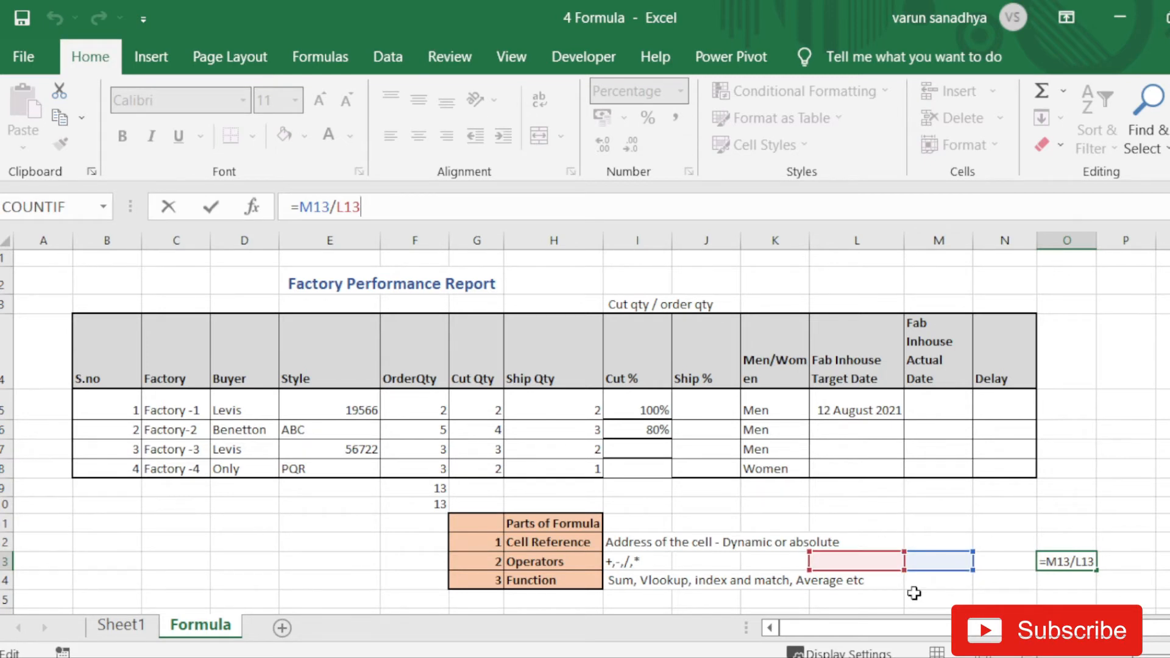
key(Return)
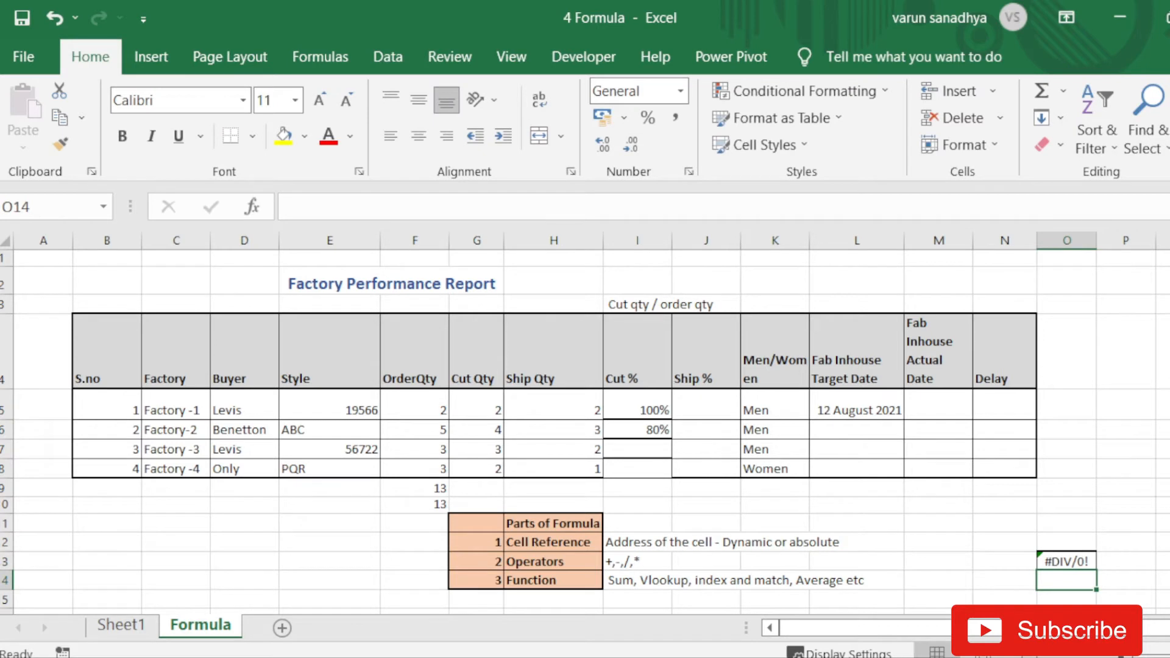
click(1076, 557)
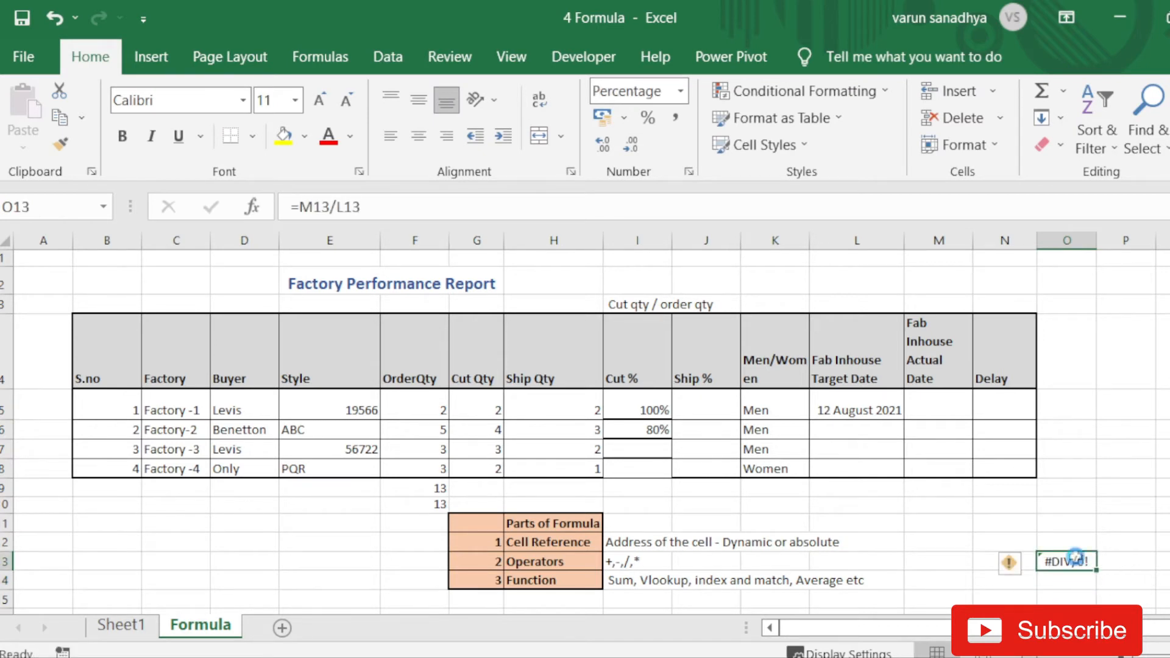
key(ctrl+c)
click(1164, 489)
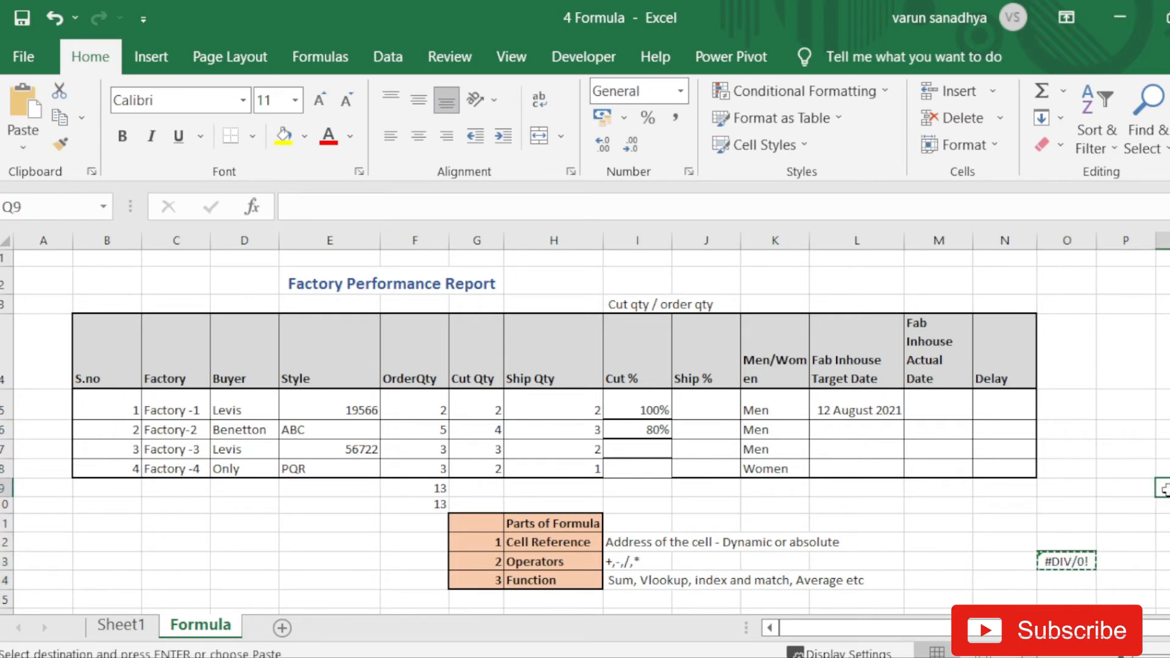
key(ctrl+v)
click(377, 207)
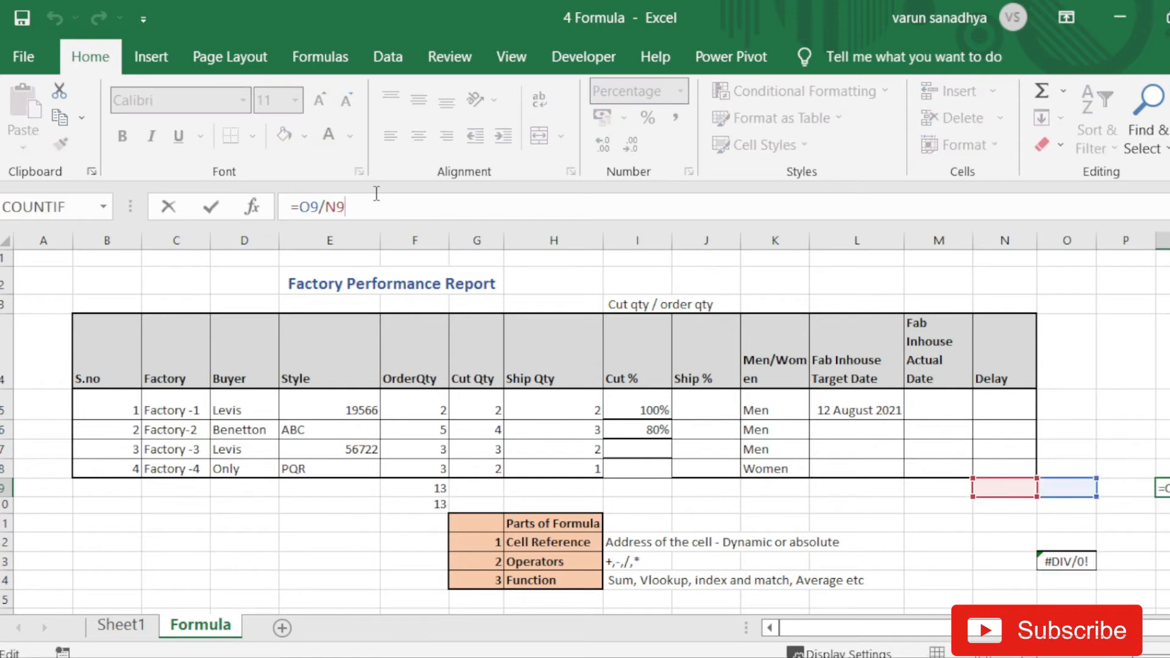
key(Return)
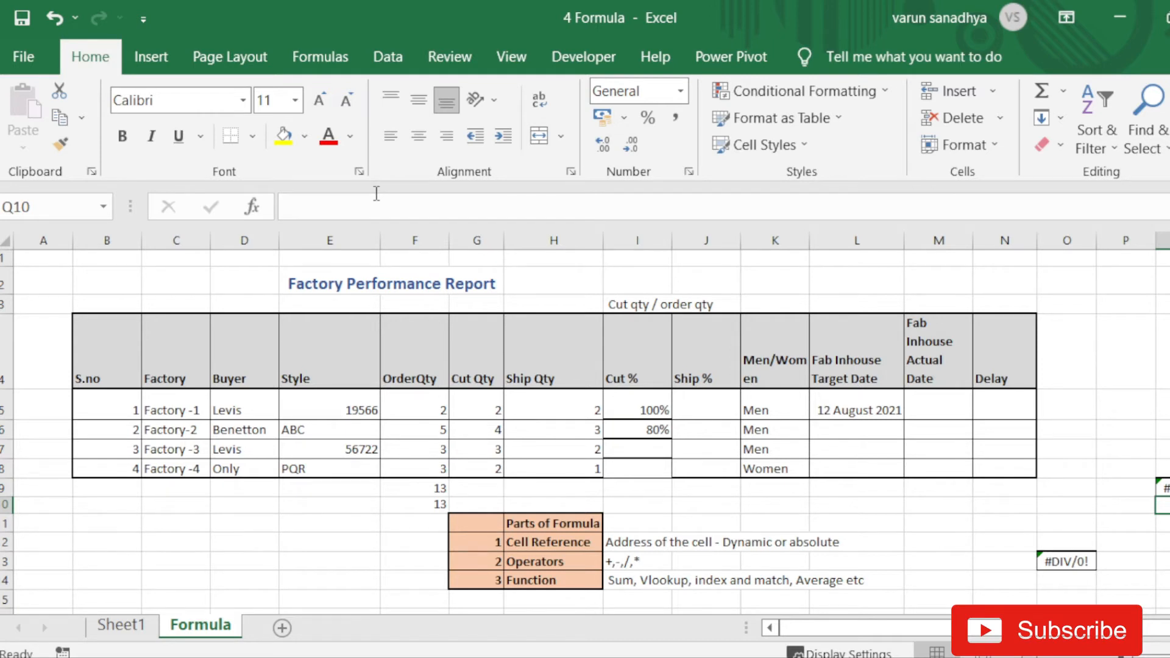
drag(1161, 430, 1076, 590)
key(Delete)
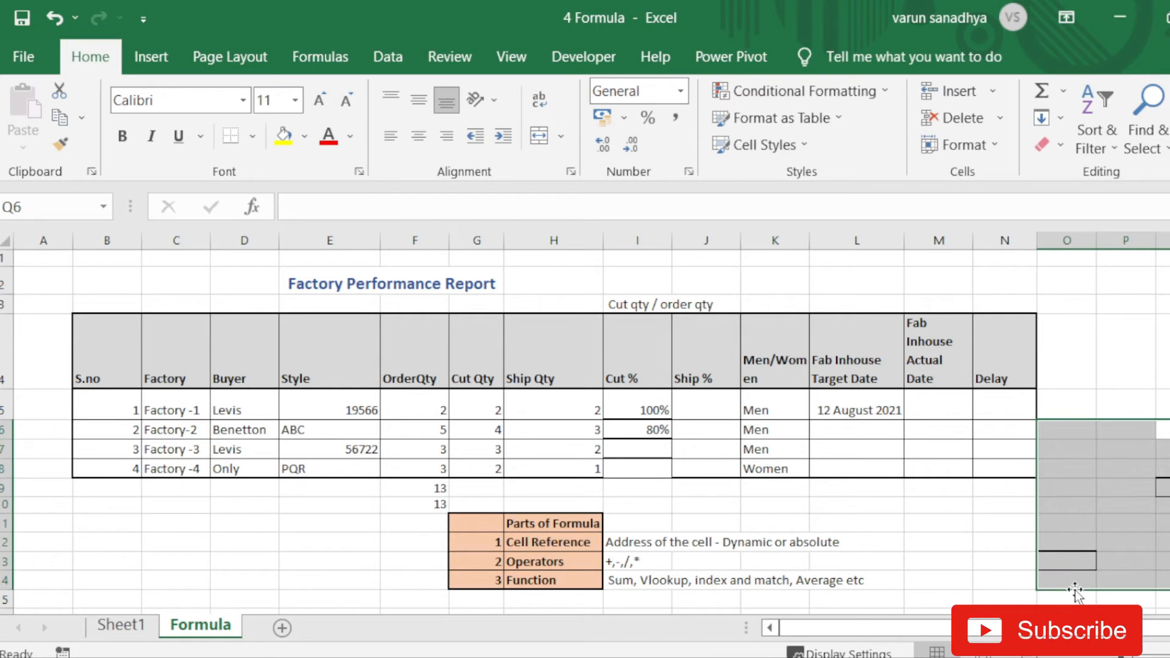
click(924, 575)
- Fill I5's Cut % formula down to I8 so Factory-3 and Factory-4 show 100% and 67%
key(ctrl+z)
key(ctrl+z)
key(ctrl+z)
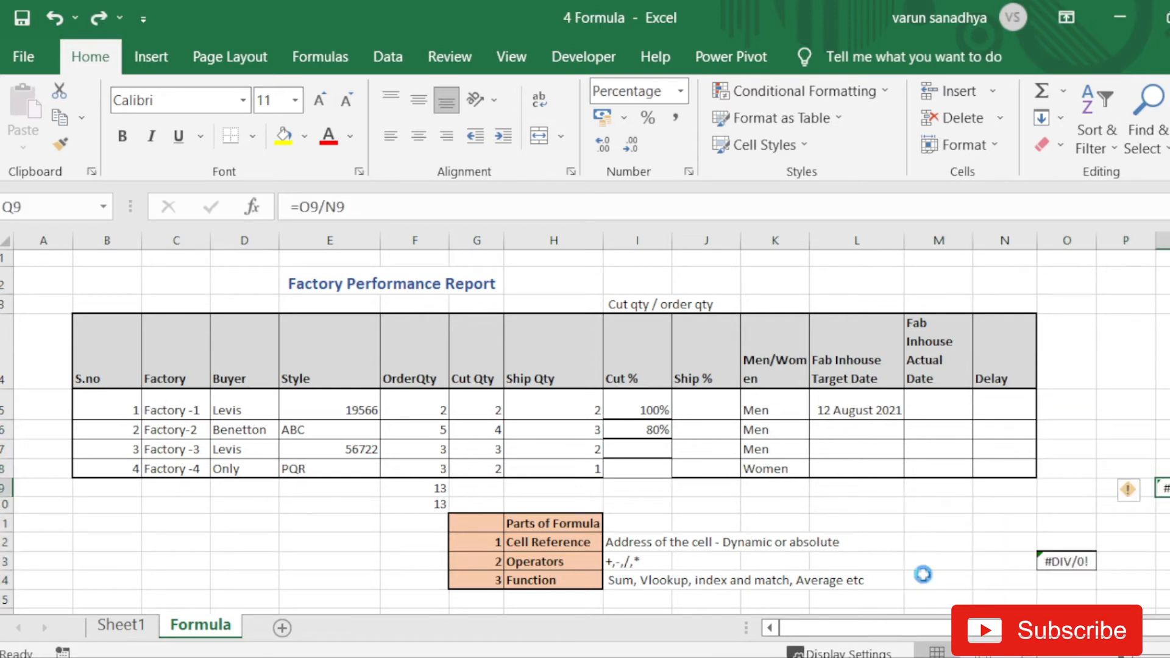
key(ctrl+z)
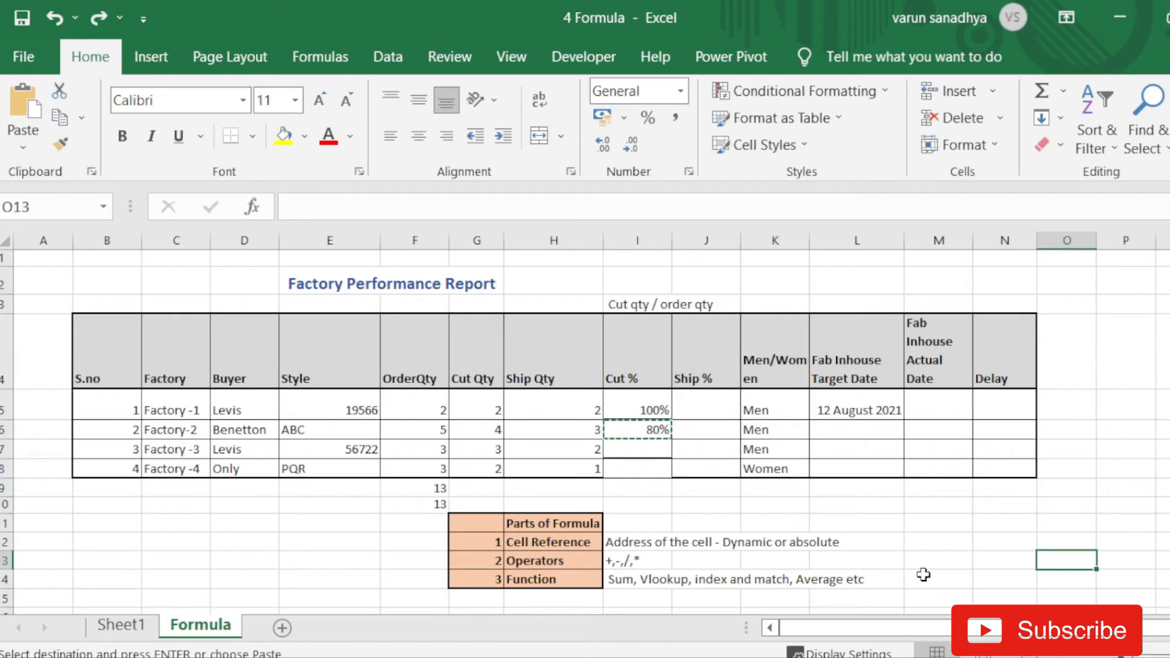
click(650, 410)
drag(674, 421, 669, 479)
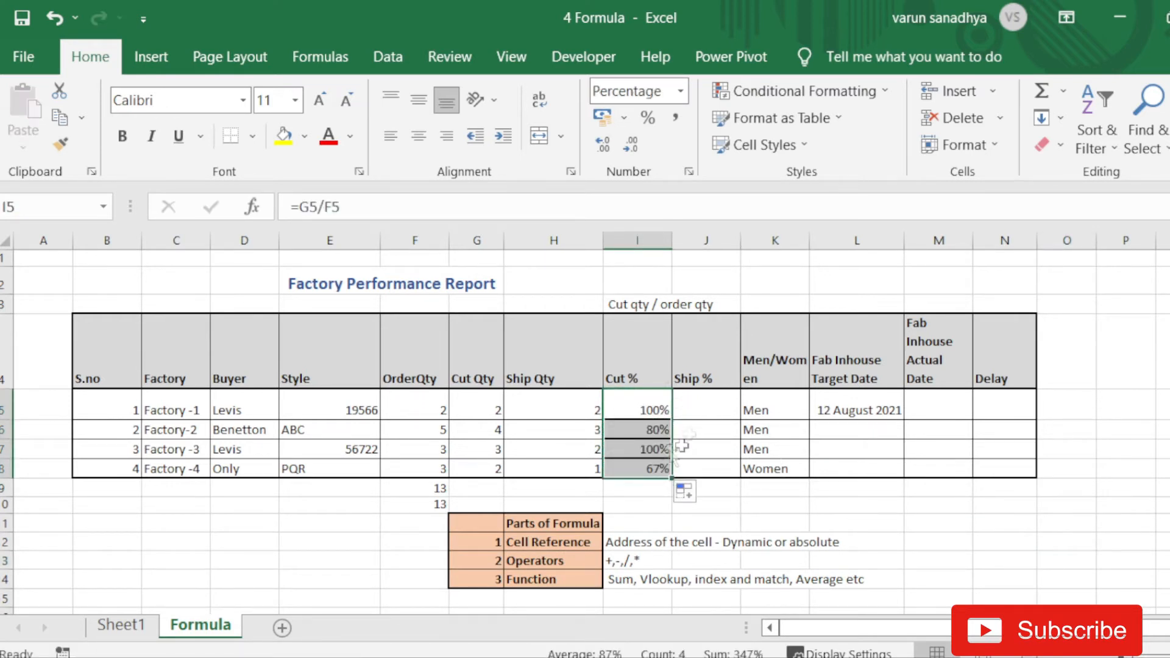
- Inspect the Factory-2 and Factory-3 Cut % formulas to confirm their shifted references
click(634, 429)
click(367, 206)
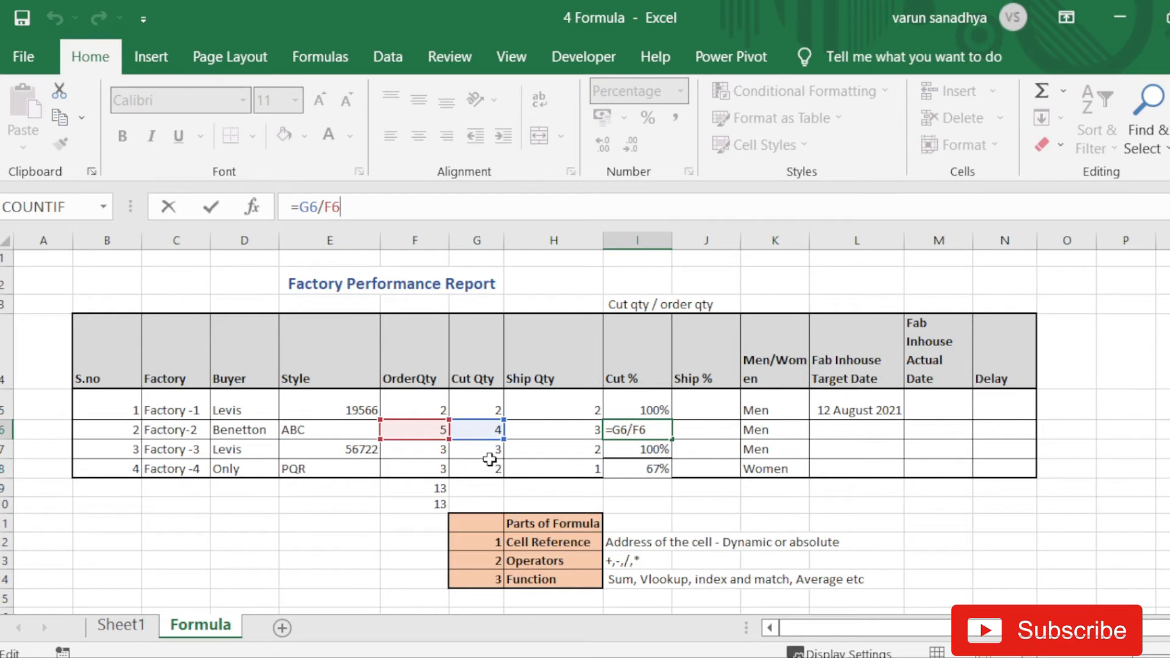
key(Return)
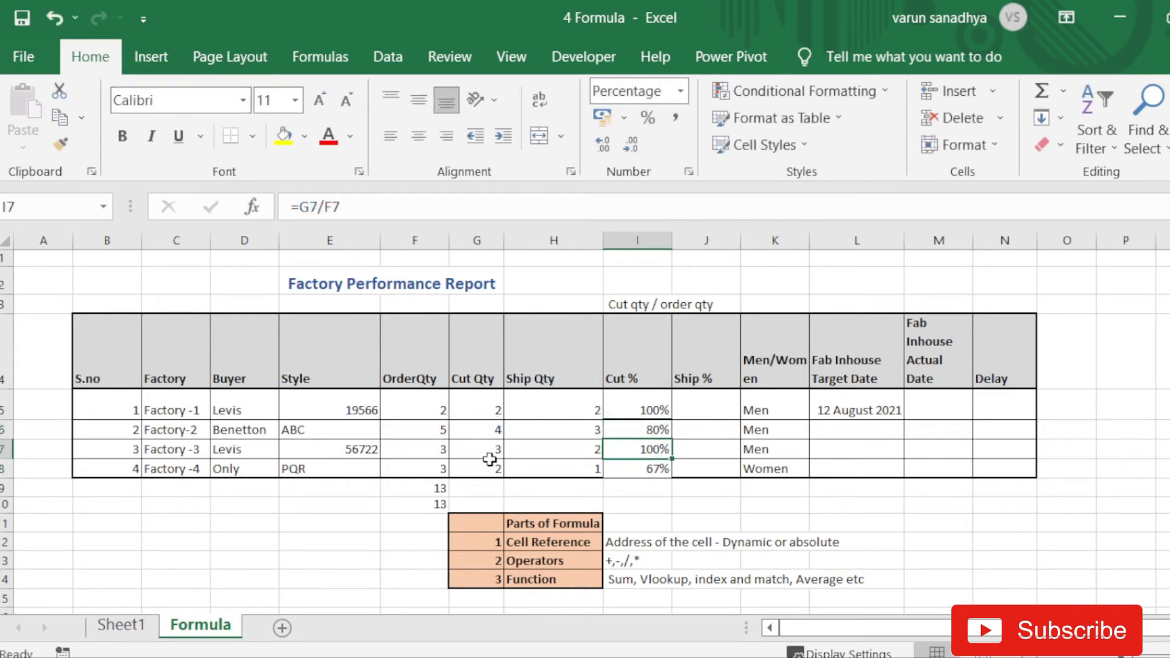
key(F2)
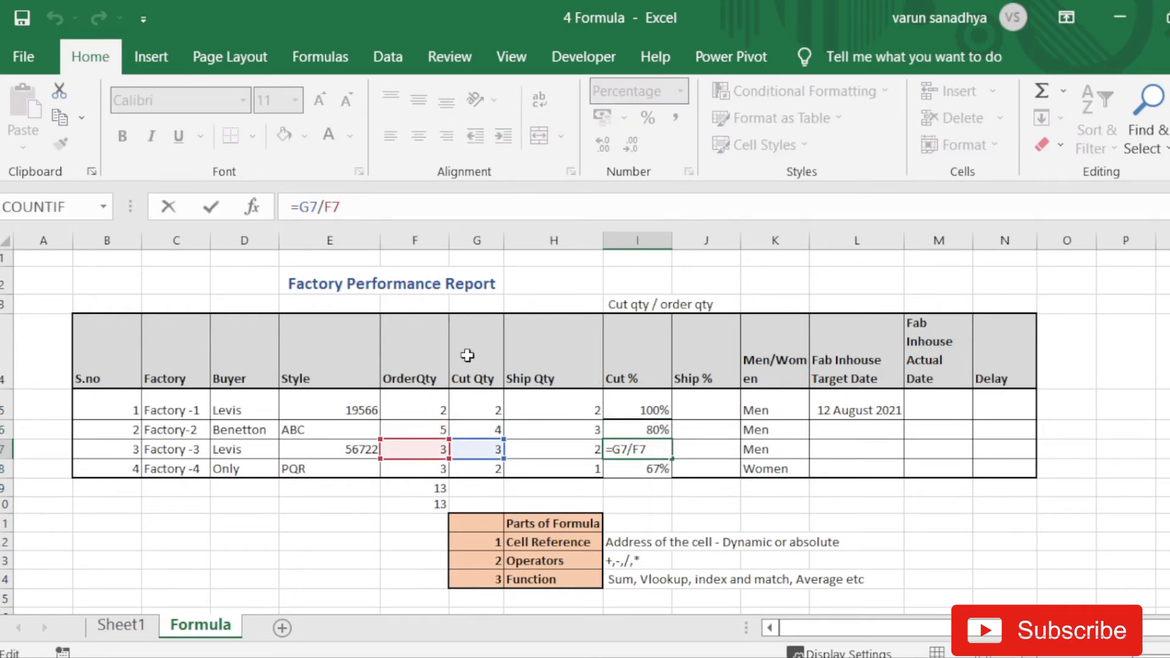
key(Return)
key(Up)
key(Up)
key(Up)
key(Up)
key(Up)
key(Up)
key(Down)
key(Right)
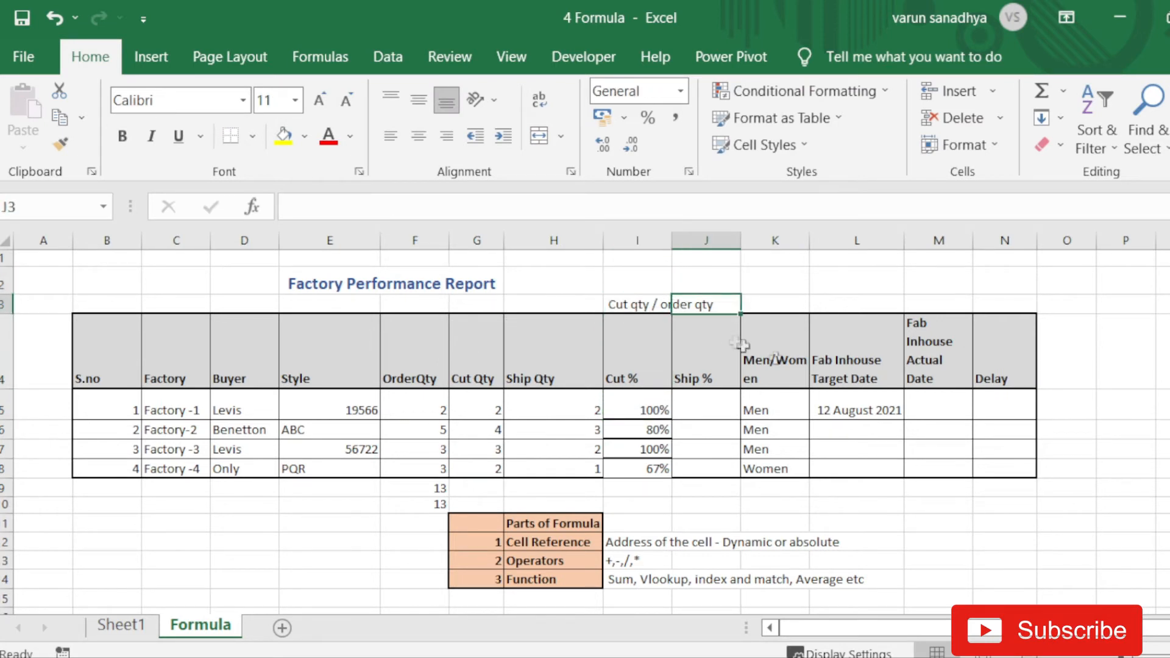
- Widen the Cut % column and enter 'Ship Qty / Order Qty' in J3 above Ship %
drag(672, 240, 723, 240)
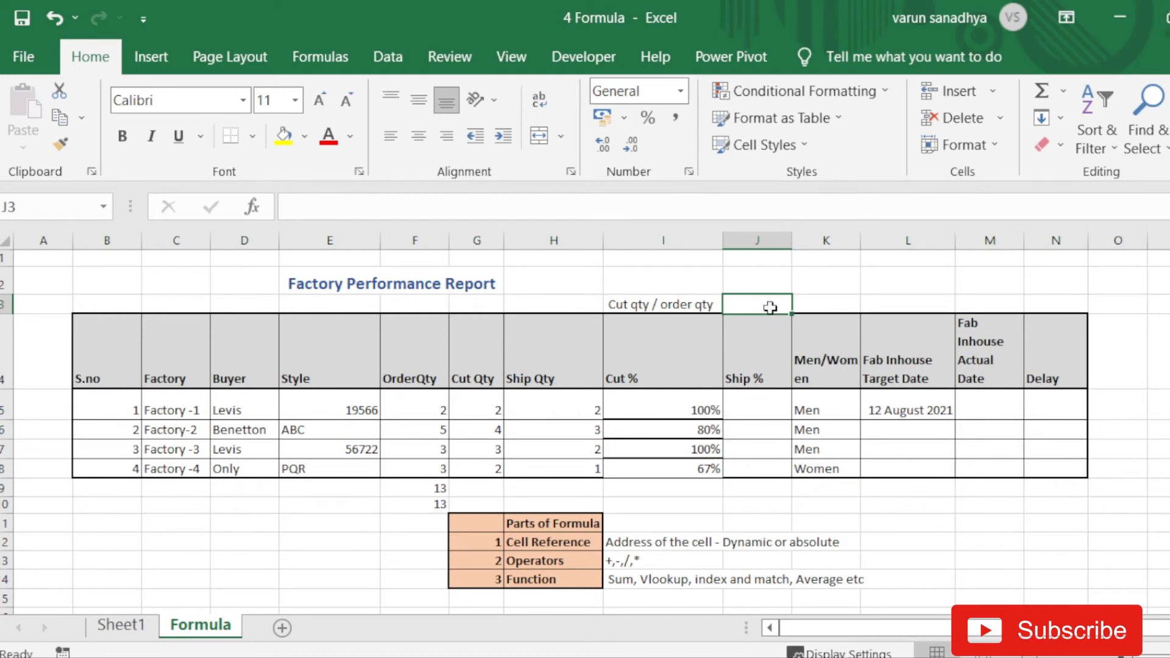
text('Cut)
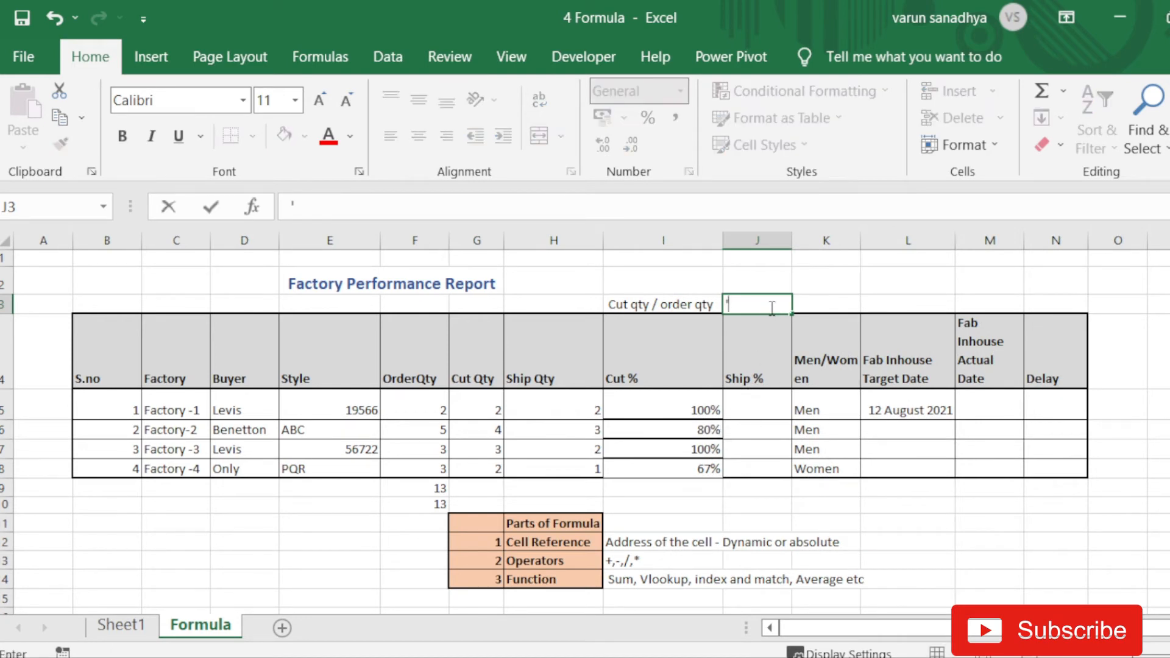
key(BackSpace)
key(BackSpace)
key(BackSpace)
text(D)
key(BackSpace)
text(Ship Qty / Ord)
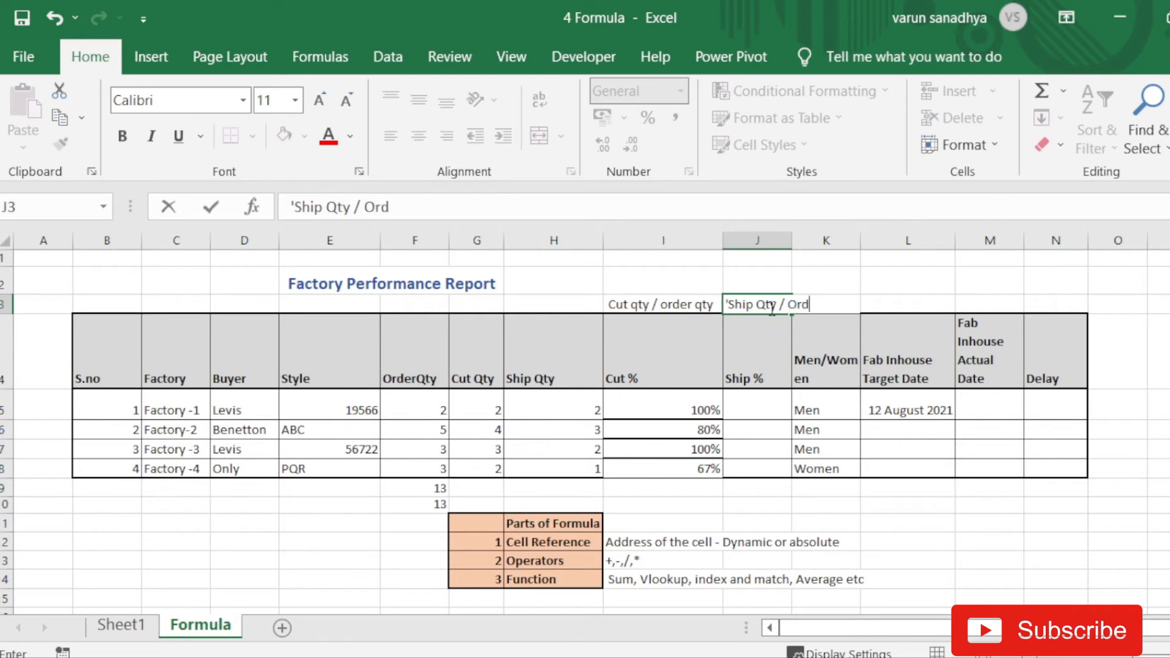
text(er Qty)
key(Return)
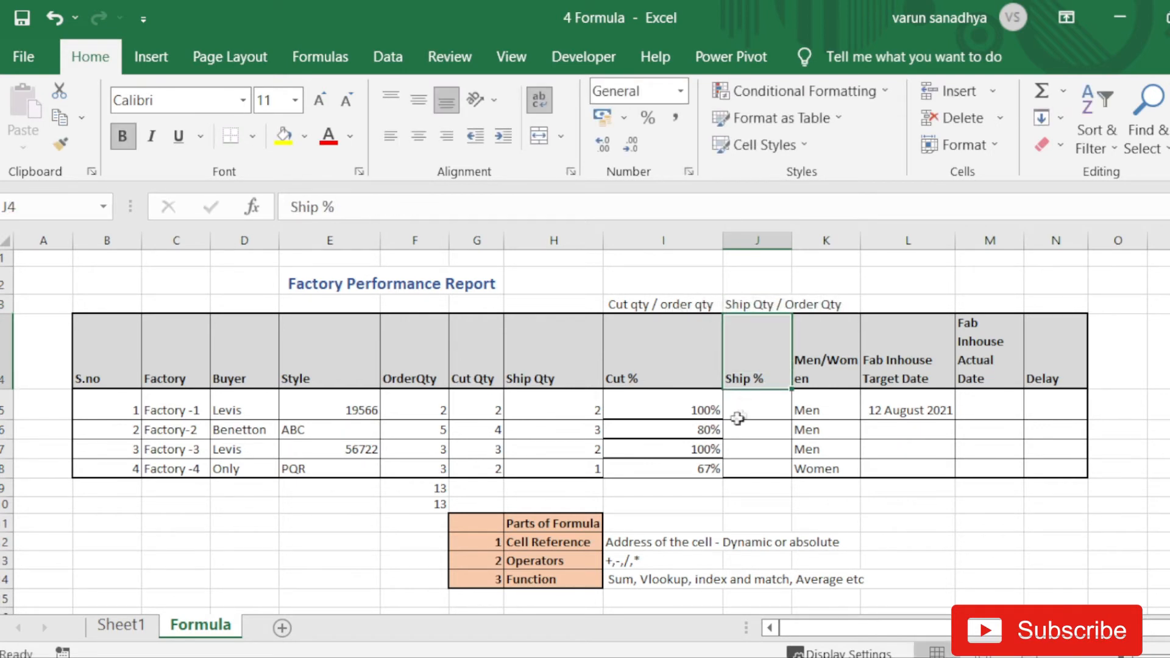
- Fill I5's Cut % formula right into J5 and inspect its shifted formula =H5/G5
click(695, 405)
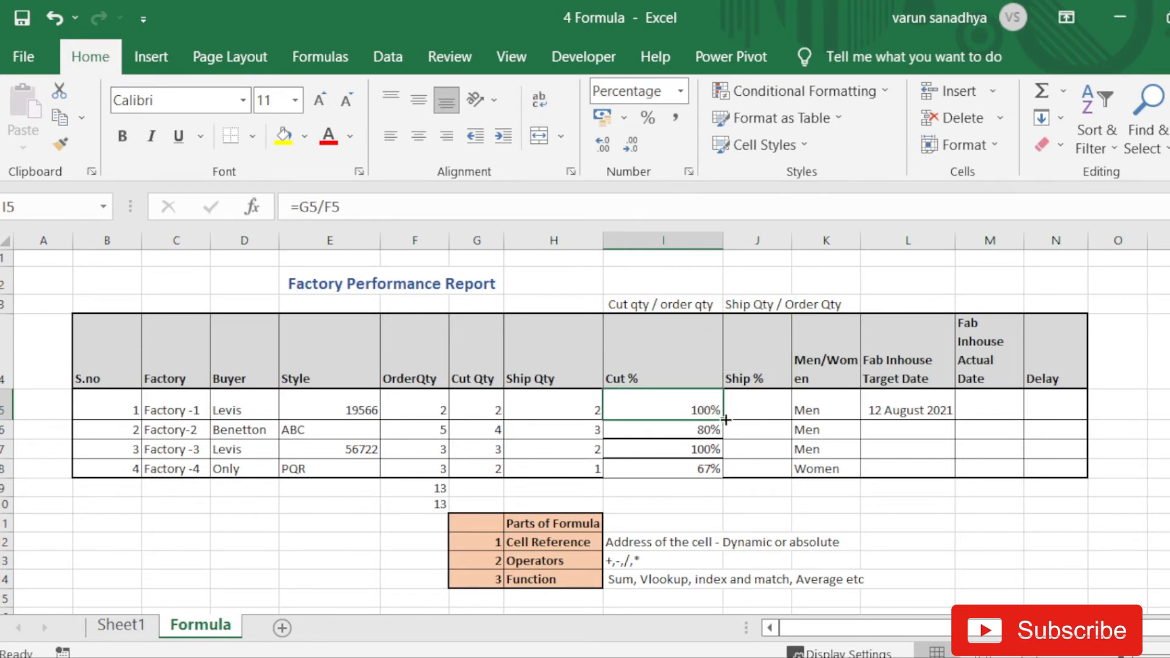
drag(725, 420, 756, 417)
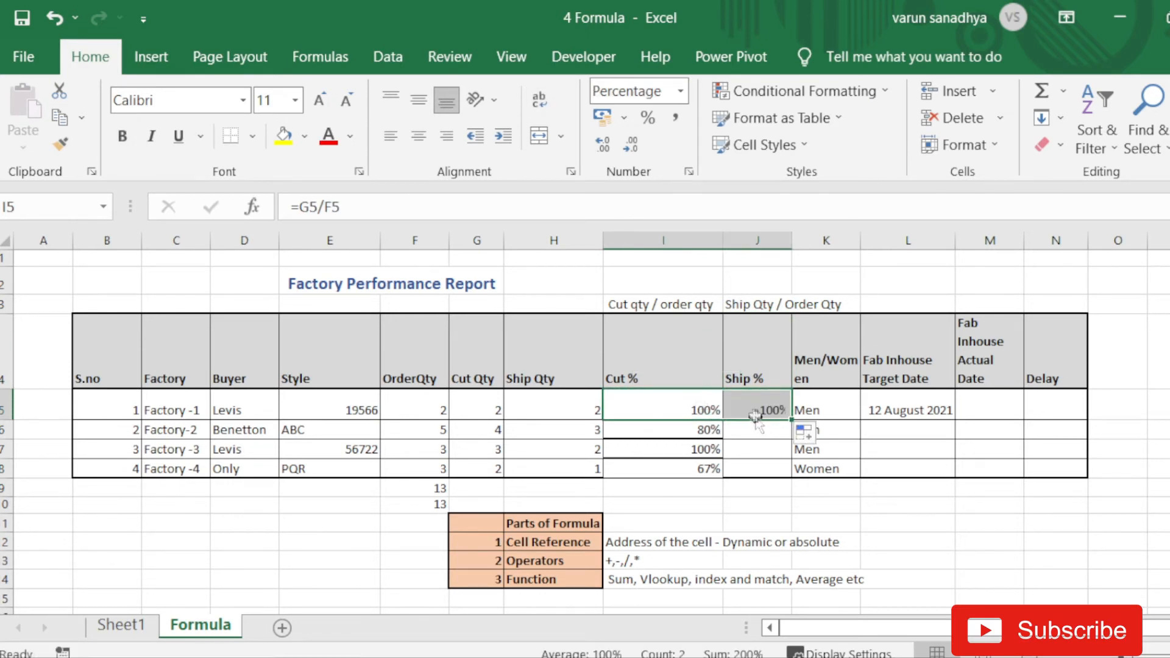
click(756, 417)
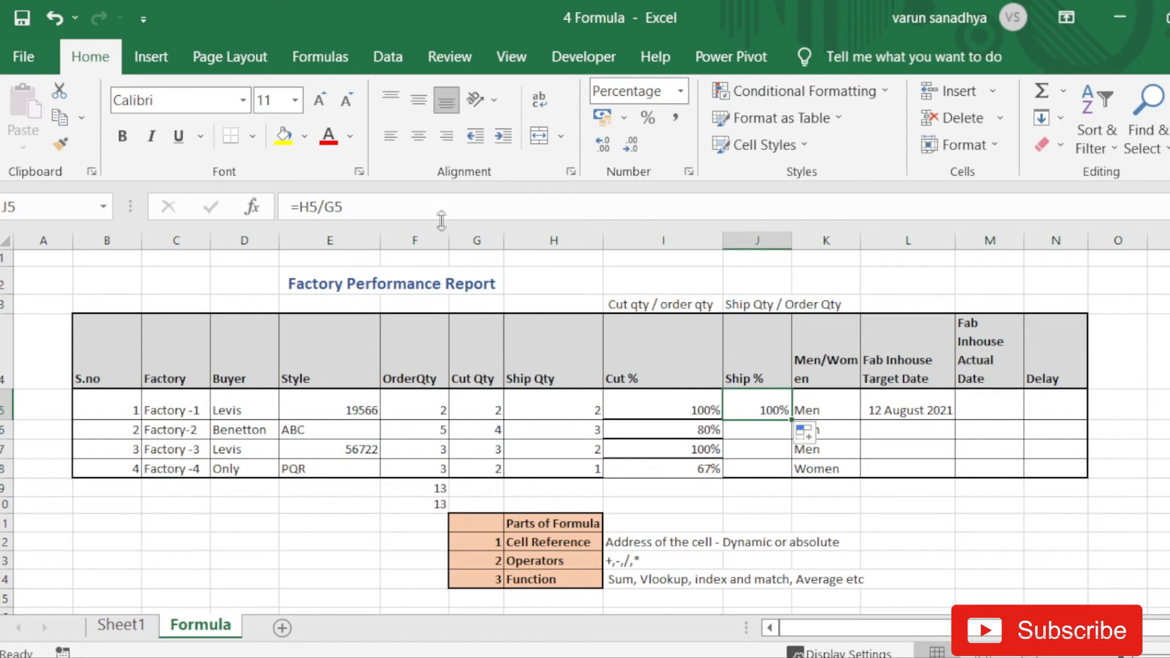
click(376, 205)
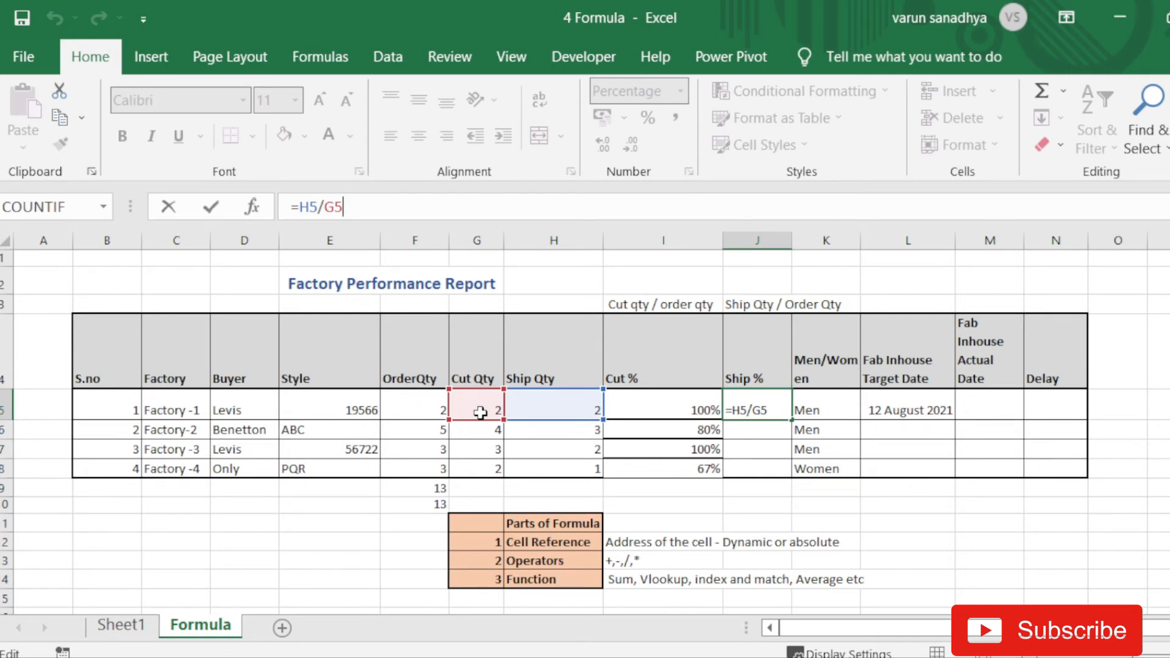
key(ctrl+Return)
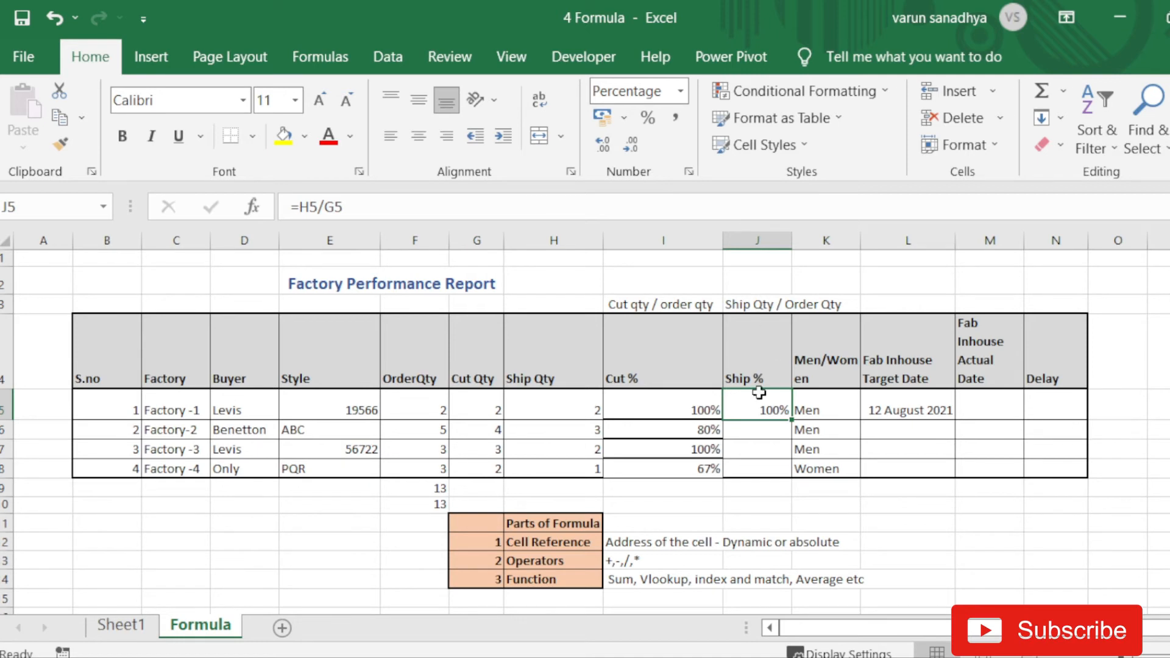
- Recheck J5's references, then begin editing I5's formula =G5/F5
click(359, 204)
click(698, 409)
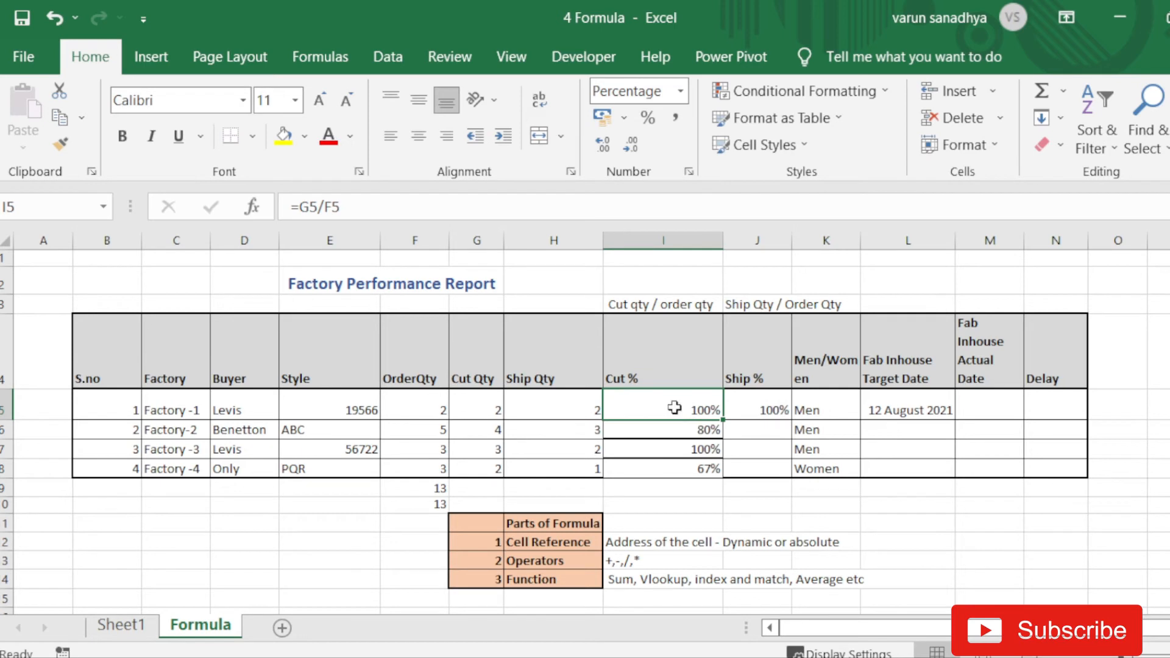
click(322, 207)
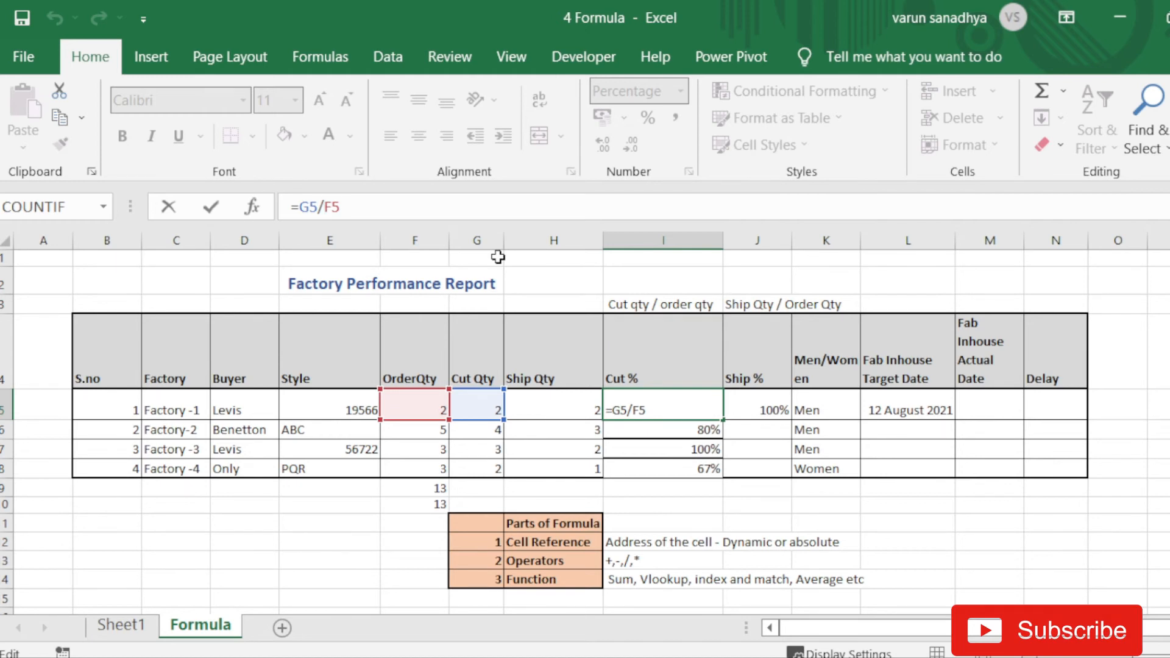
- Lock column F in I5 as =G5/$F5 and fill it right, giving J5 =H5/$F5
text($)
key(Return)
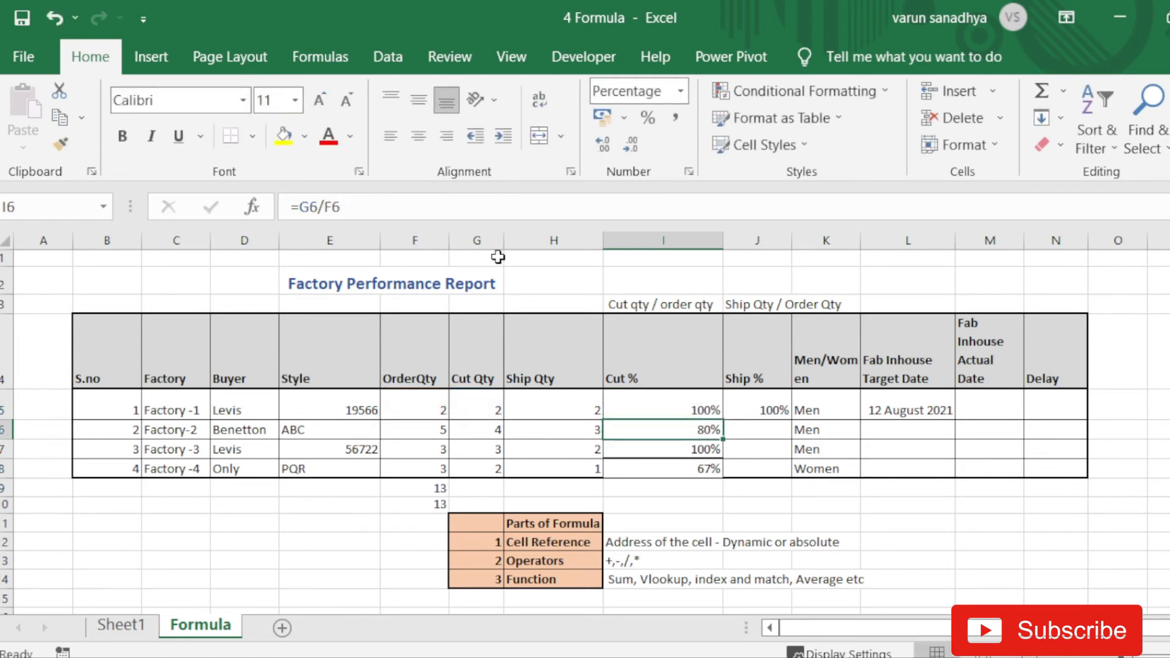
click(698, 409)
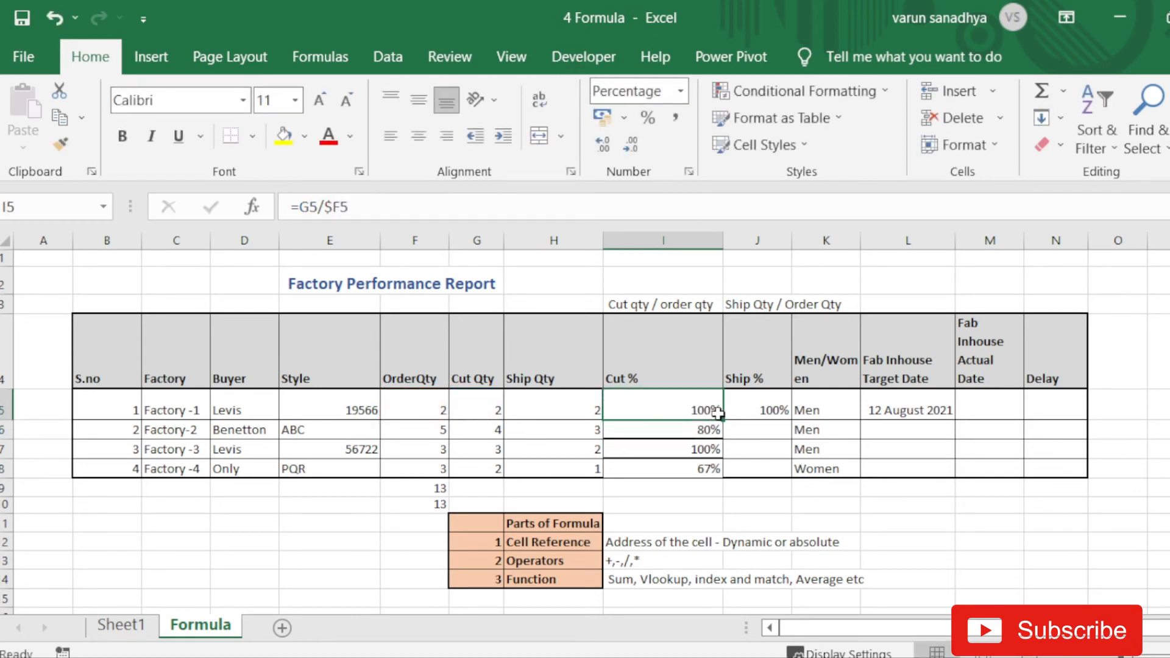
drag(728, 422, 773, 410)
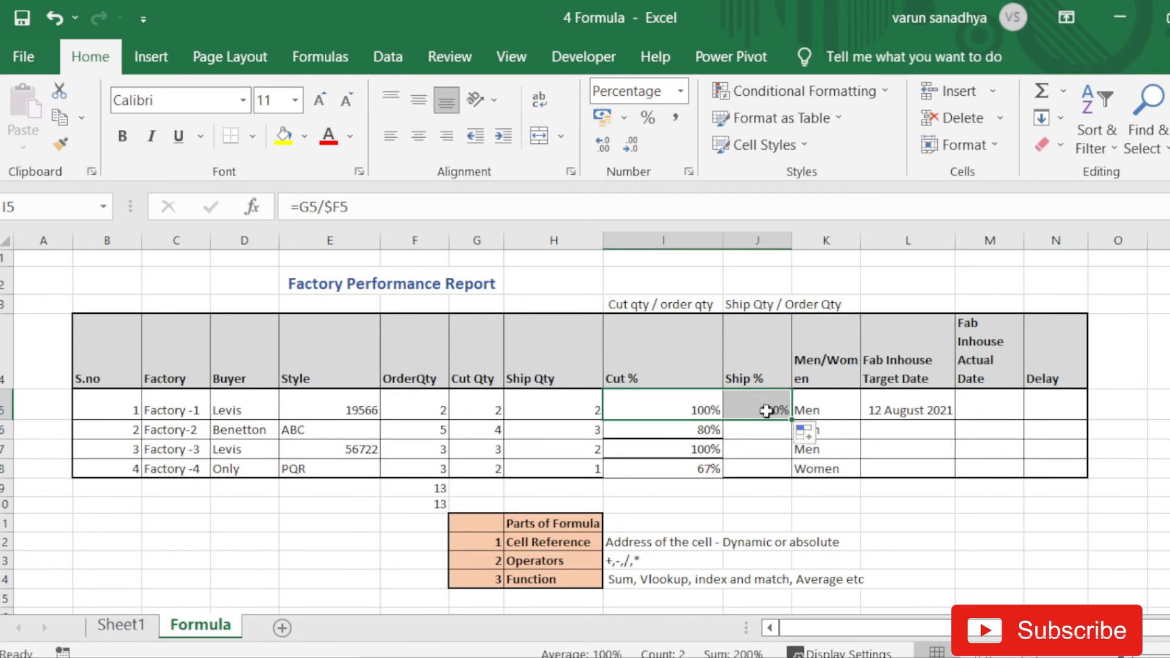
click(771, 410)
click(366, 209)
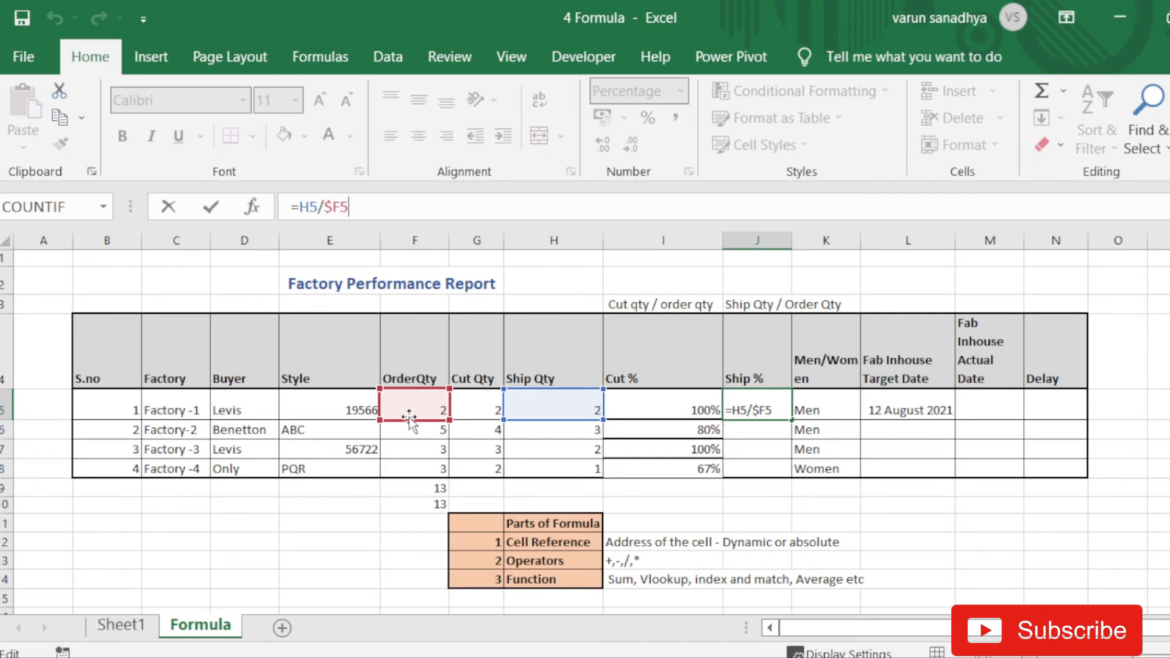
key(Return)
- Recheck J5's =H5/$F5 formula and fill it down into J6
key(Up)
key(Left)
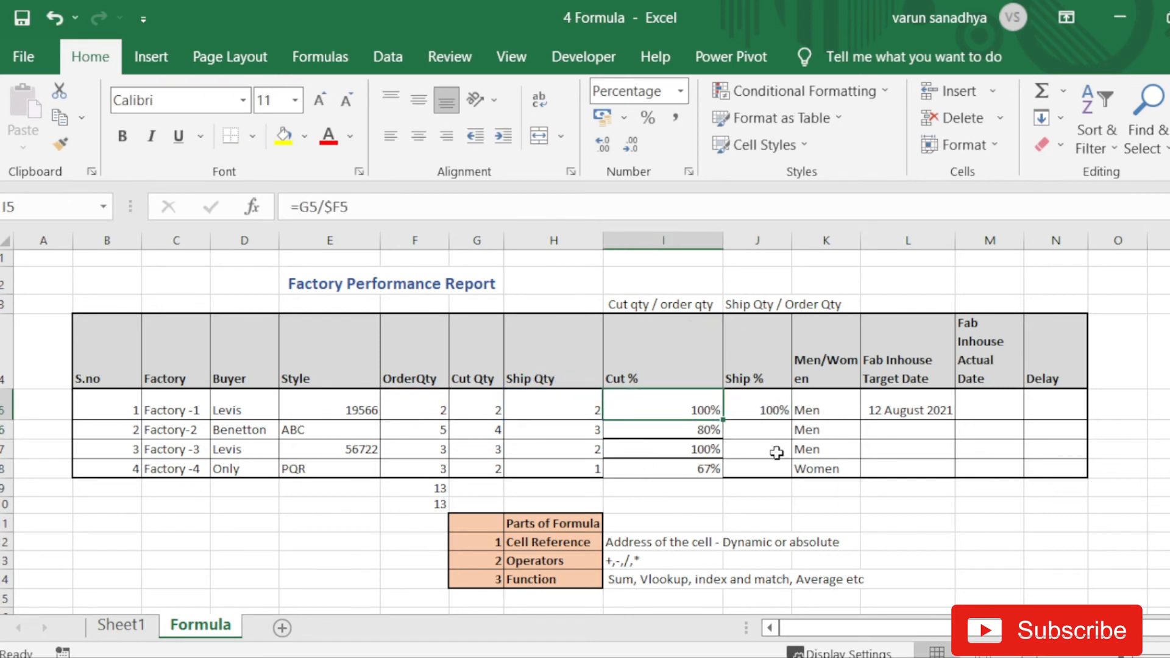
click(776, 413)
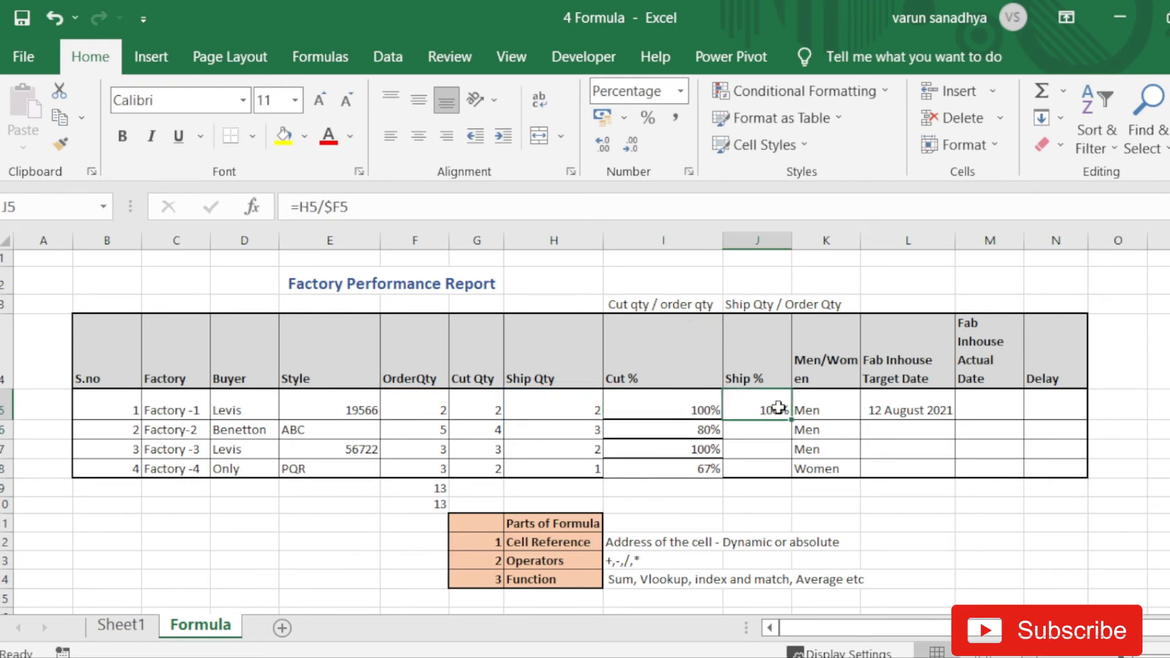
click(372, 207)
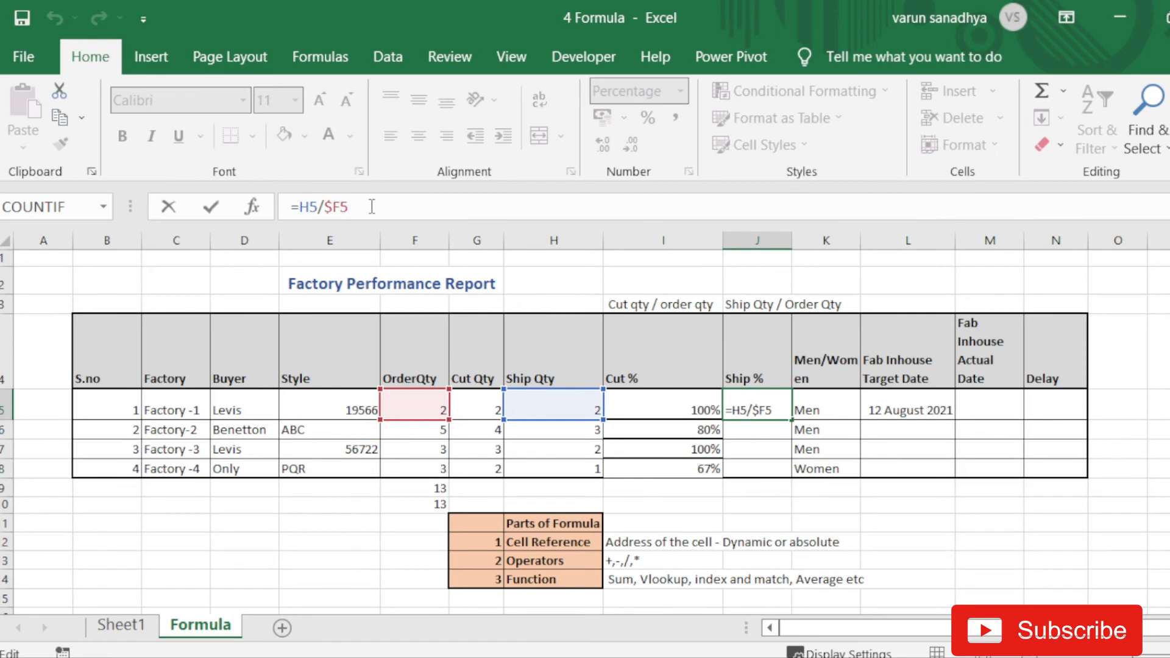
key(Return)
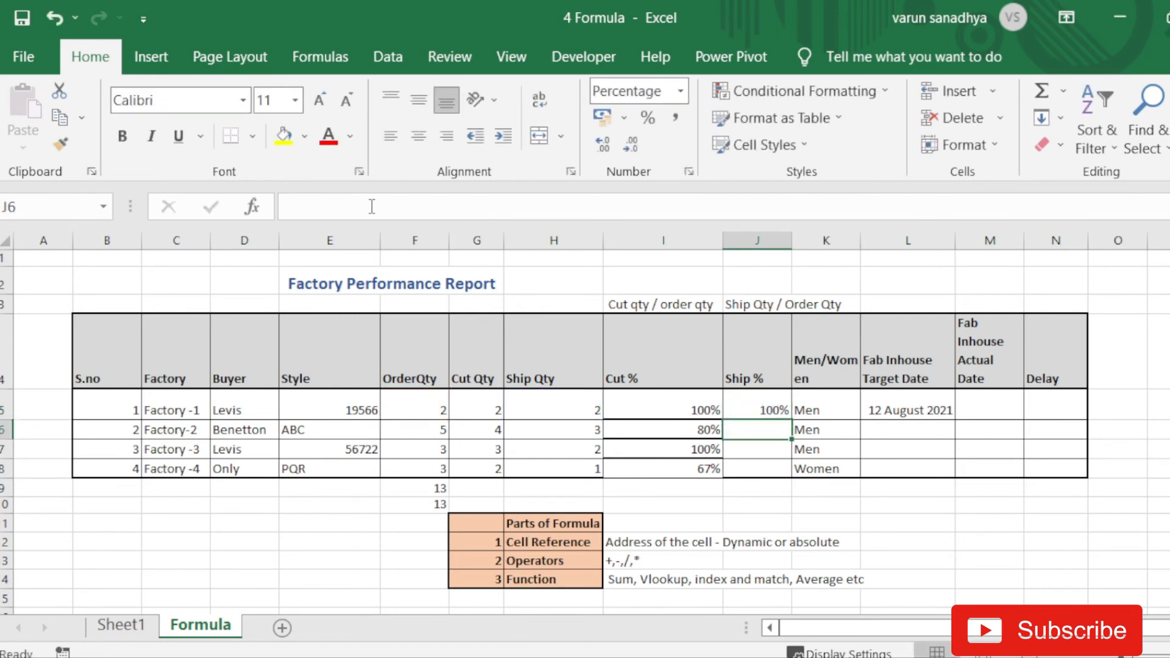
click(784, 399)
drag(791, 420, 790, 436)
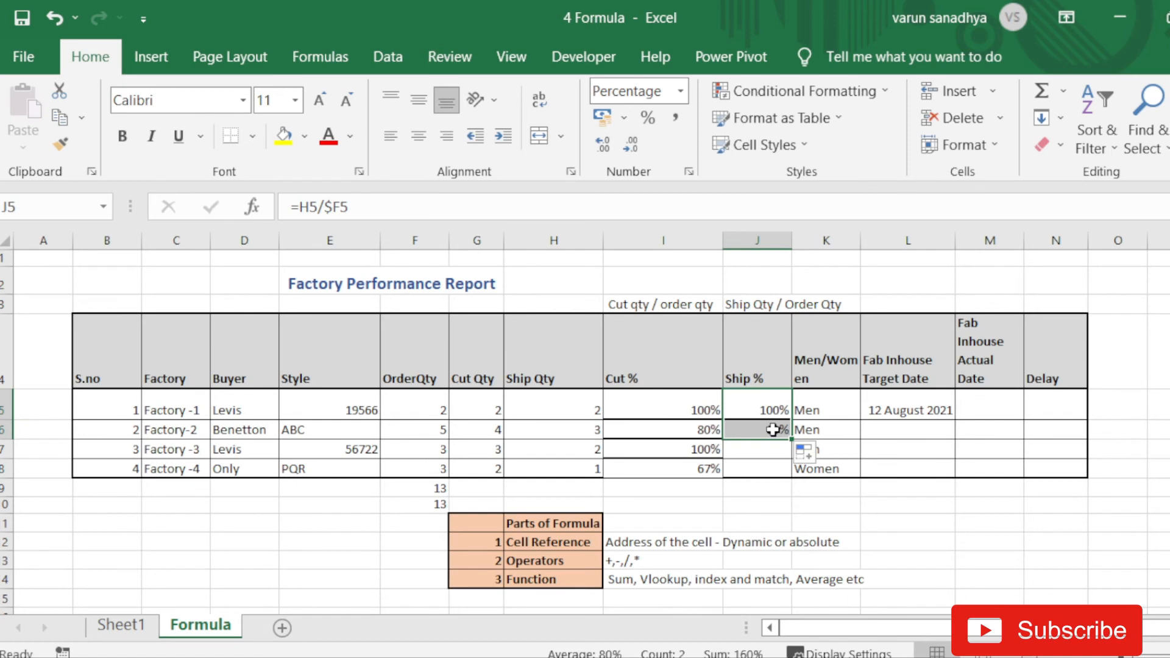
- Inspect J6's =H6/$F6 result of 60%, then change J5 to =H5/$F$5
click(773, 430)
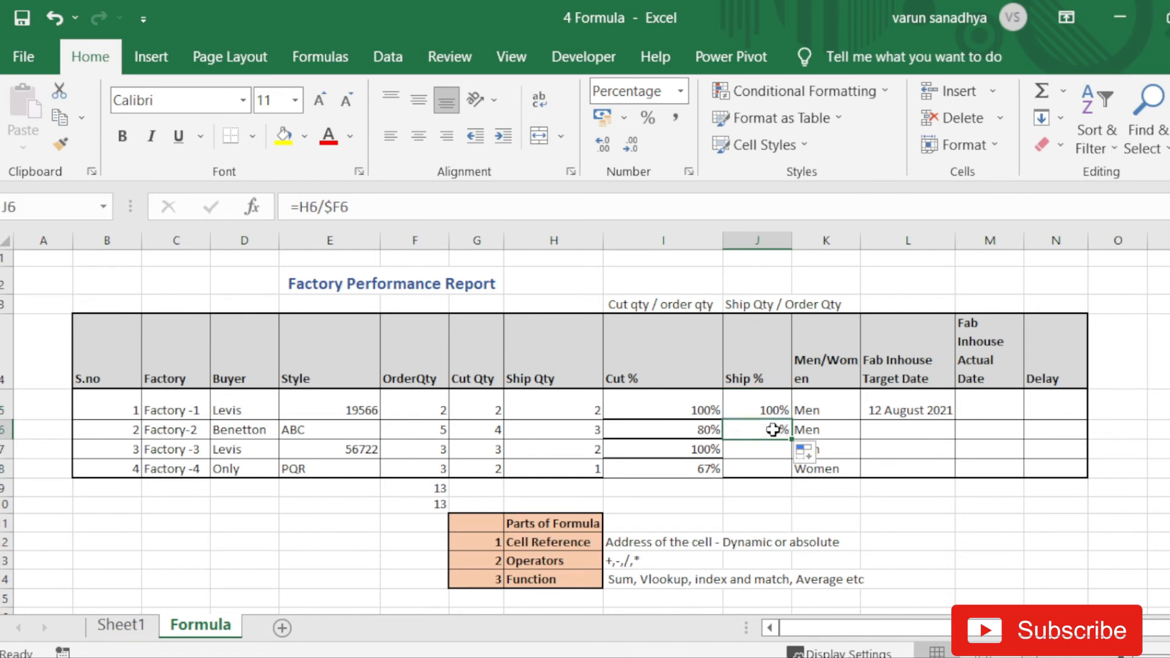
click(368, 211)
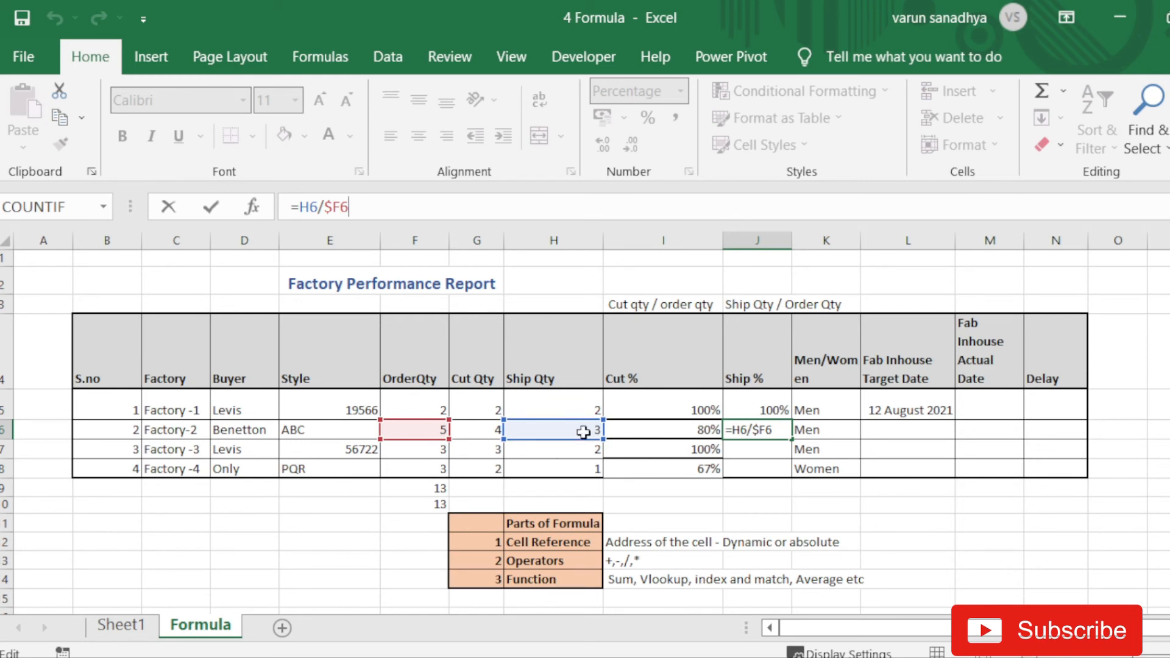
key(Return)
key(Up)
key(Up)
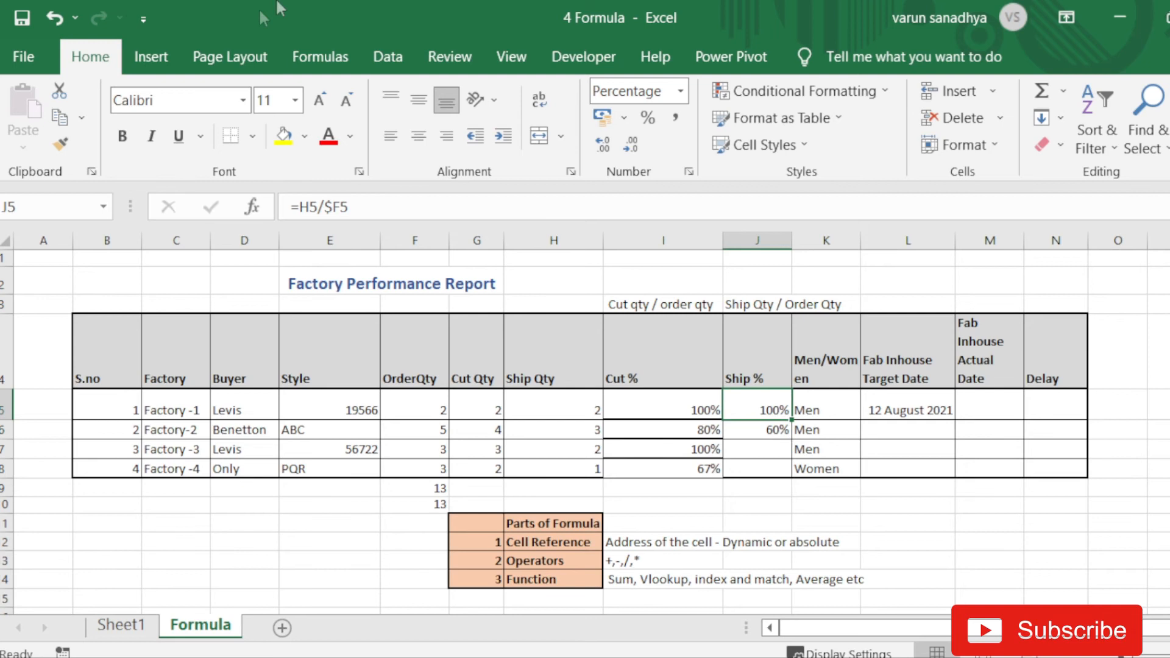
click(344, 207)
click(325, 208)
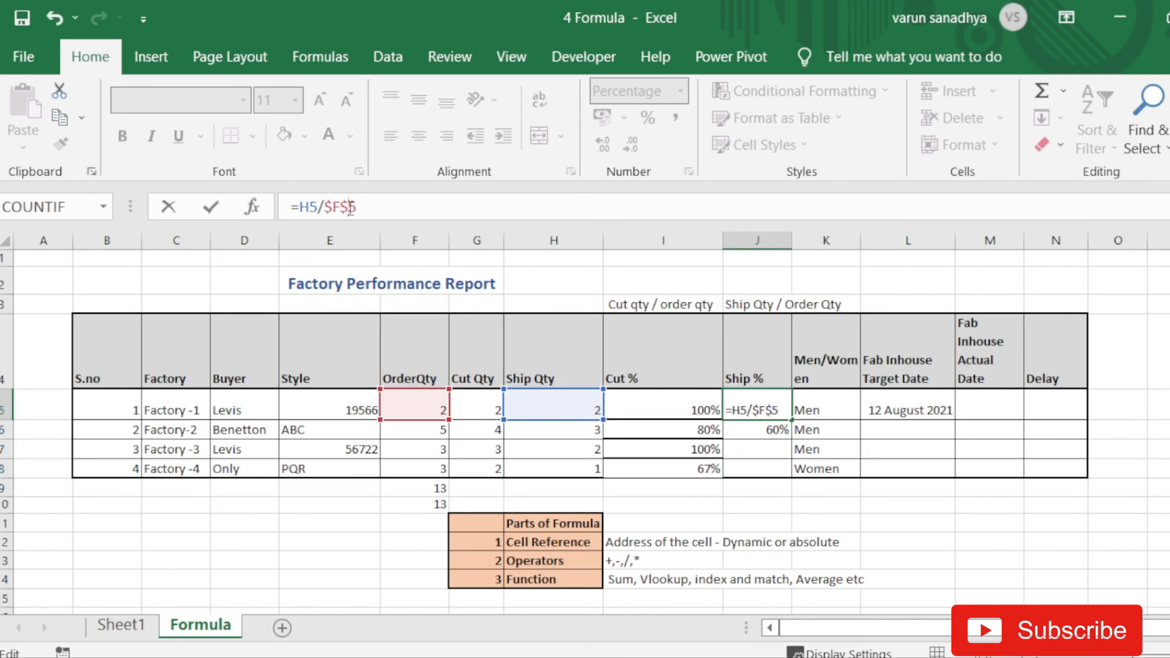
key(Return)
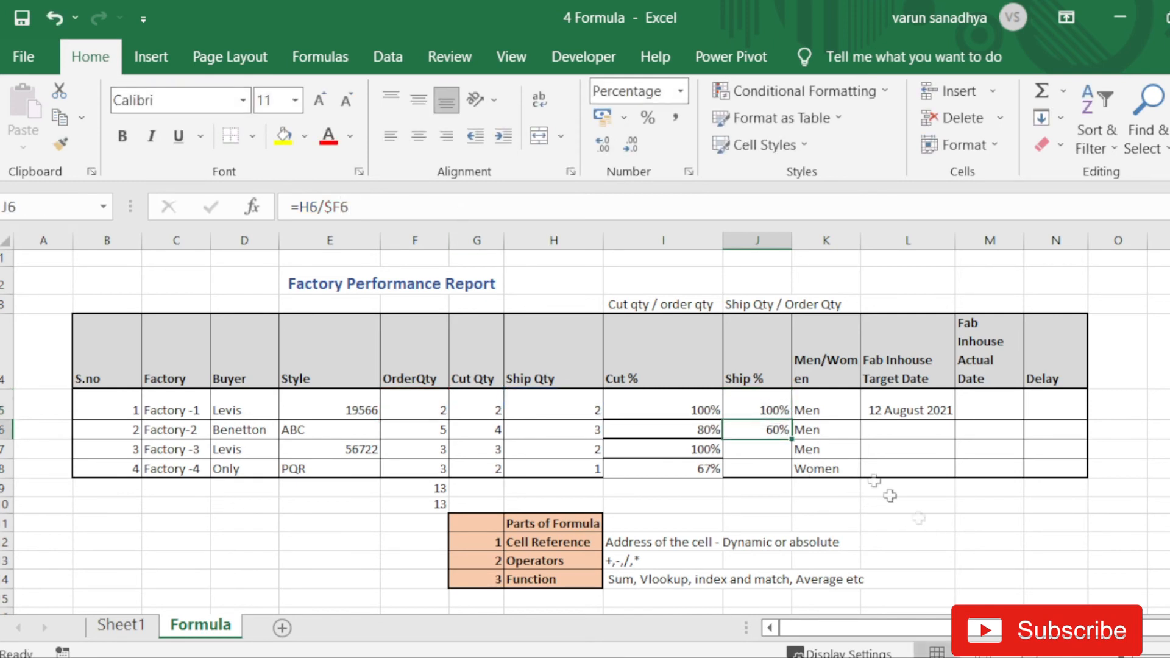
- Fill J5 down into J6 and confirm J6 reads =H6/$F$5, showing 150%
click(777, 408)
drag(793, 420, 790, 433)
click(377, 209)
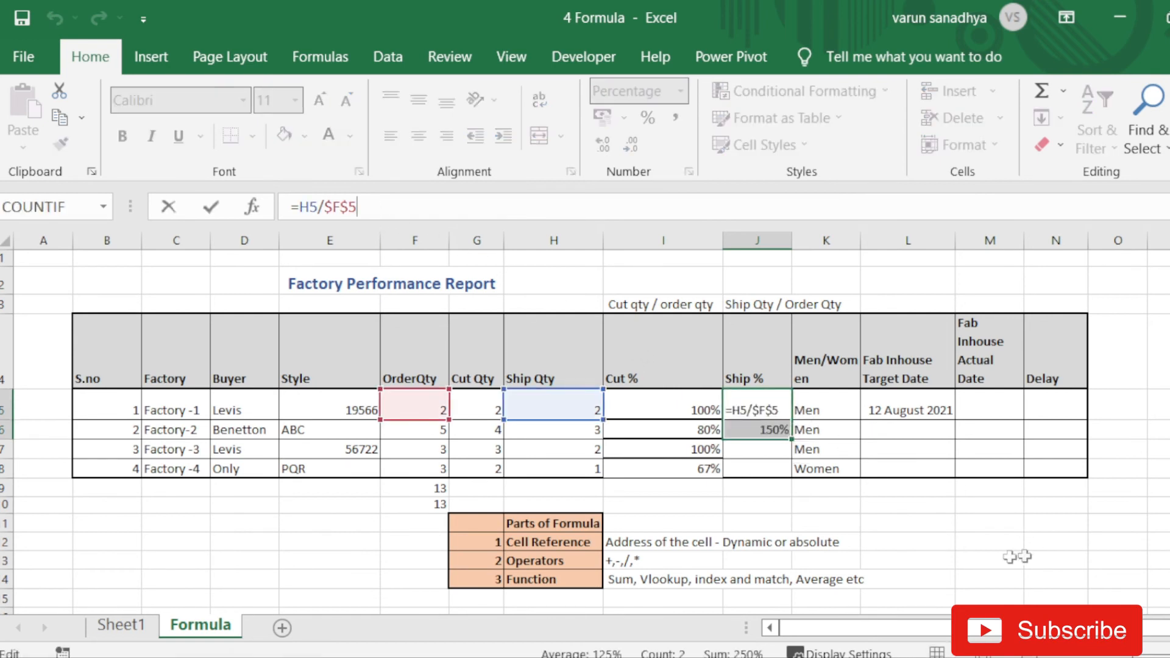
click(824, 503)
click(752, 431)
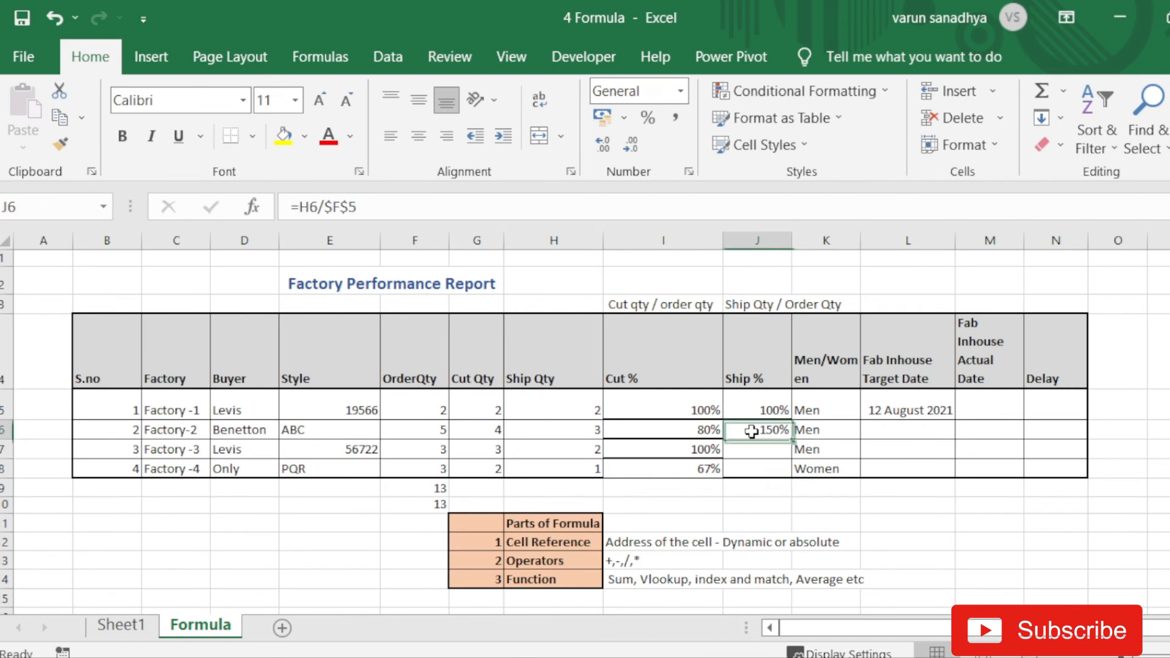
click(437, 209)
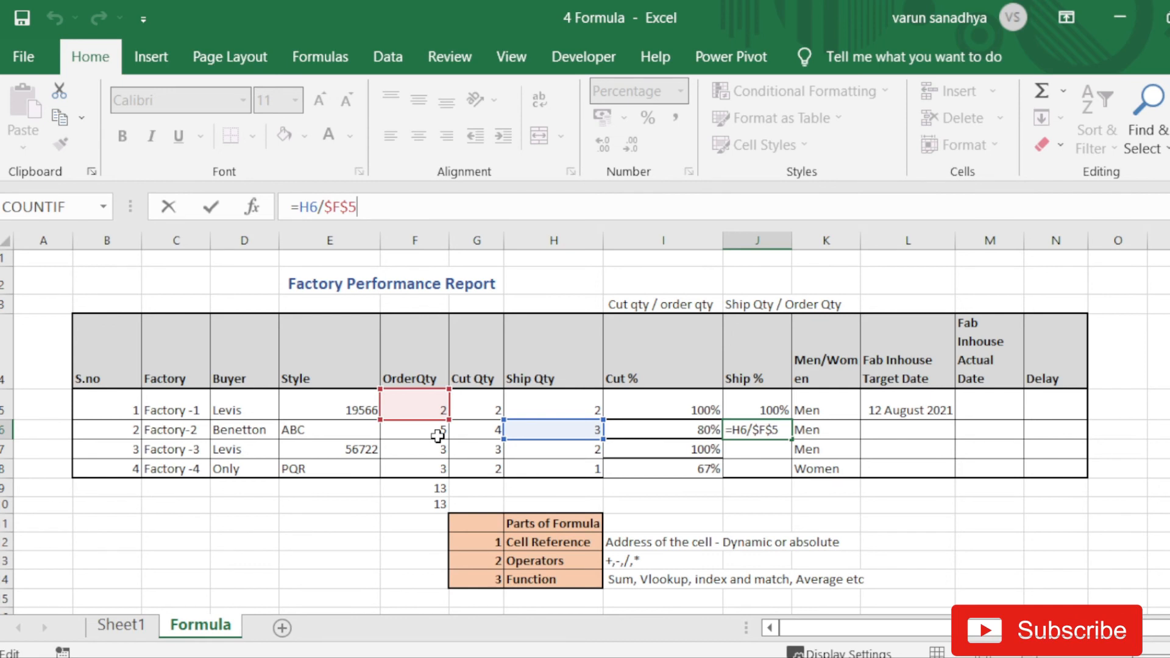
- Copy J6's Ship % formula into N11 and verify it became =L11/$F$5, showing 0%
key(ctrl+Return)
key(ctrl+c)
key(Down)
key(Down)
key(Down)
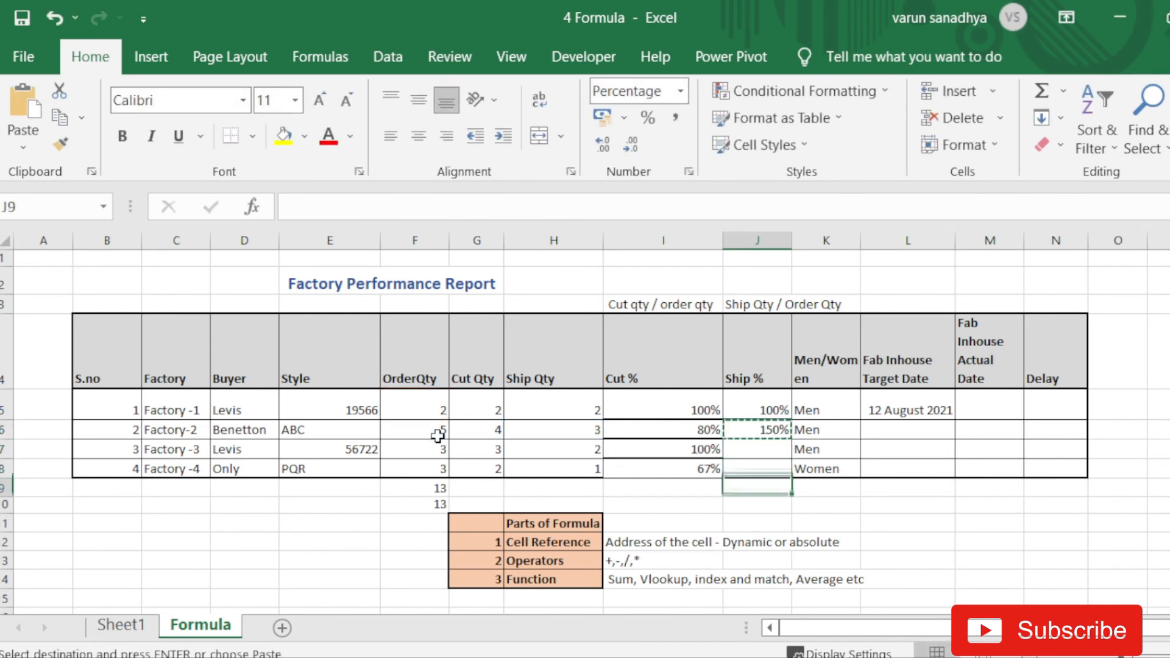
key(Right)
key(Right)
key(Right)
key(Right)
key(Up)
key(Up)
key(Up)
key(Down)
key(Down)
key(Down)
key(Down)
key(Down)
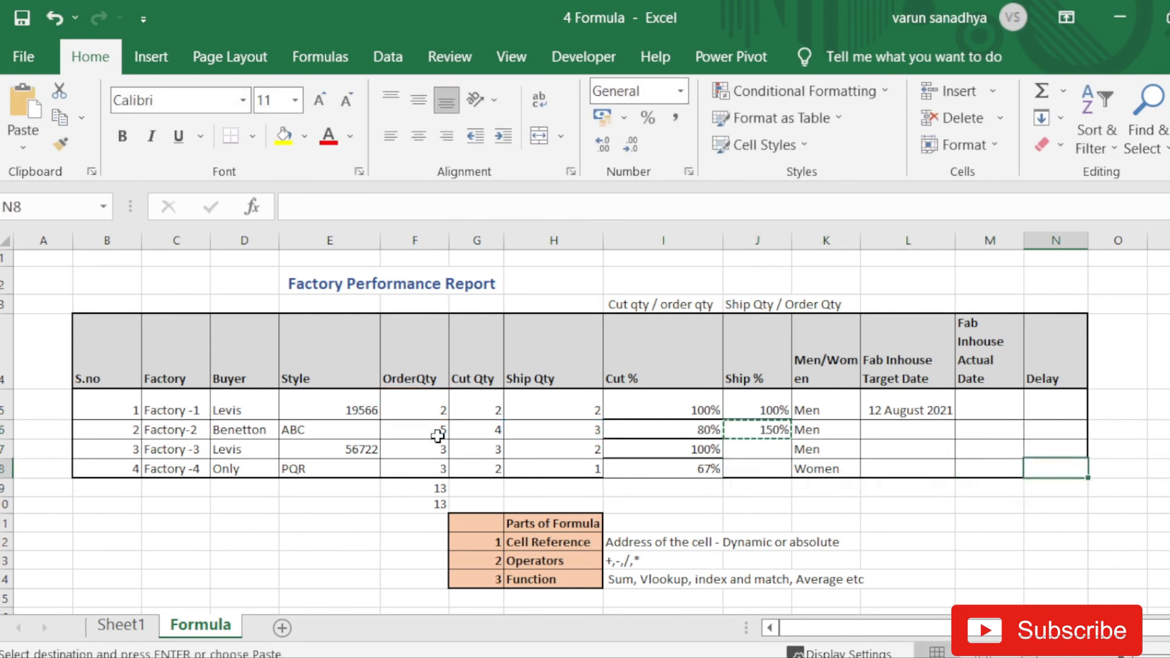
key(ctrl+v)
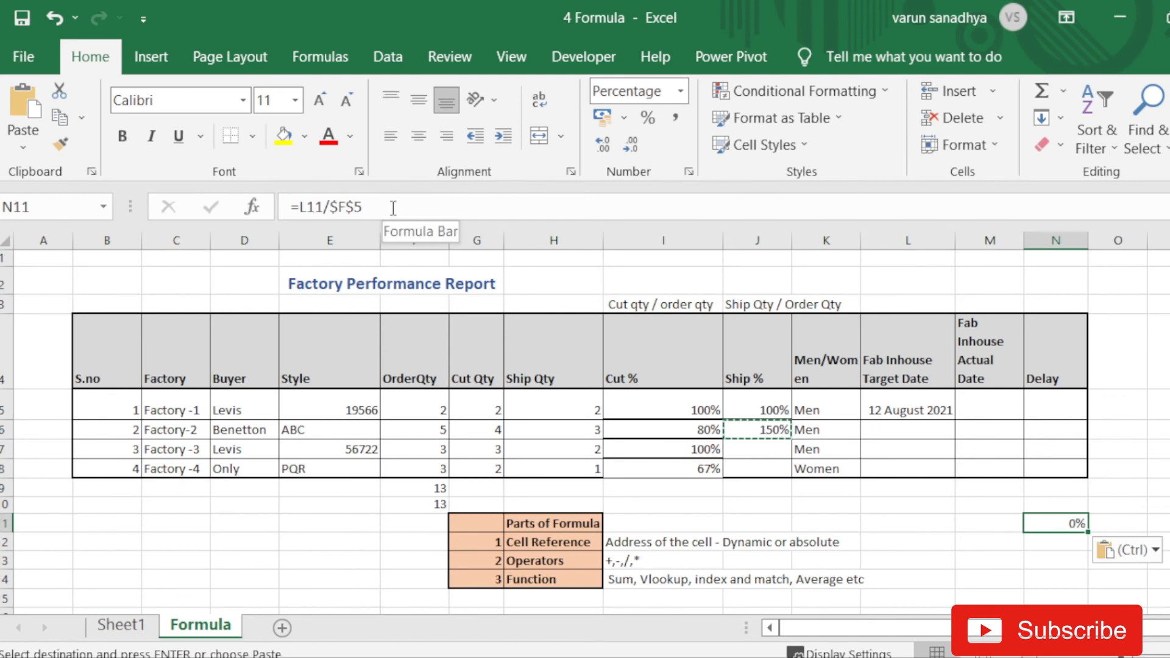
key(F2)
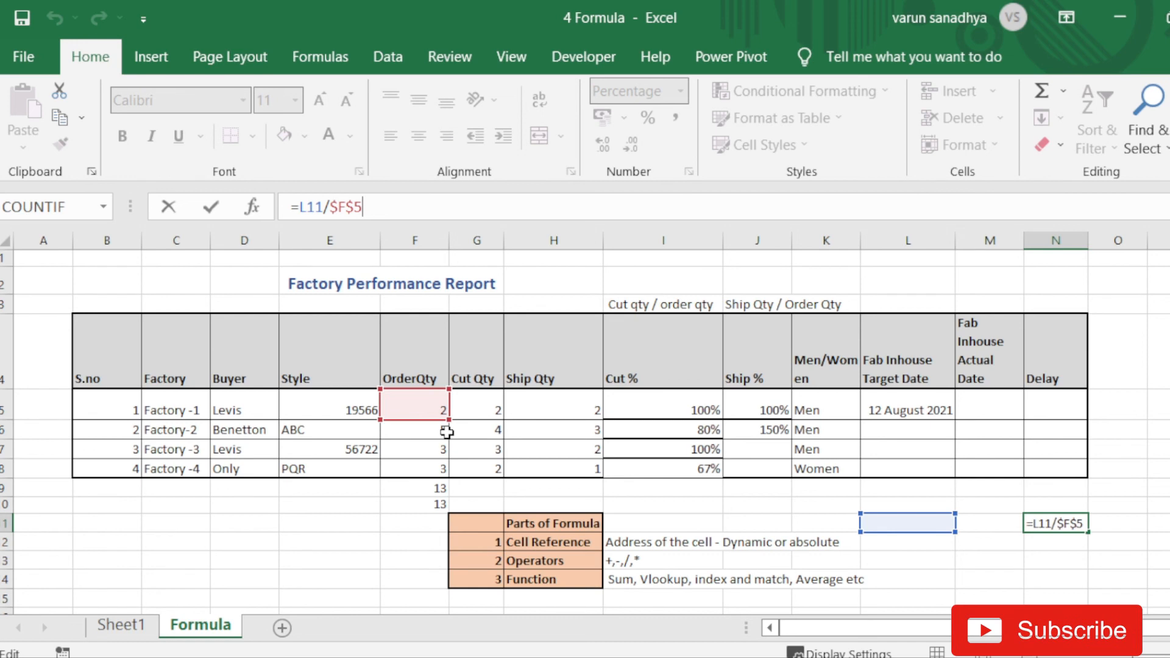
key(ctrl+Return)
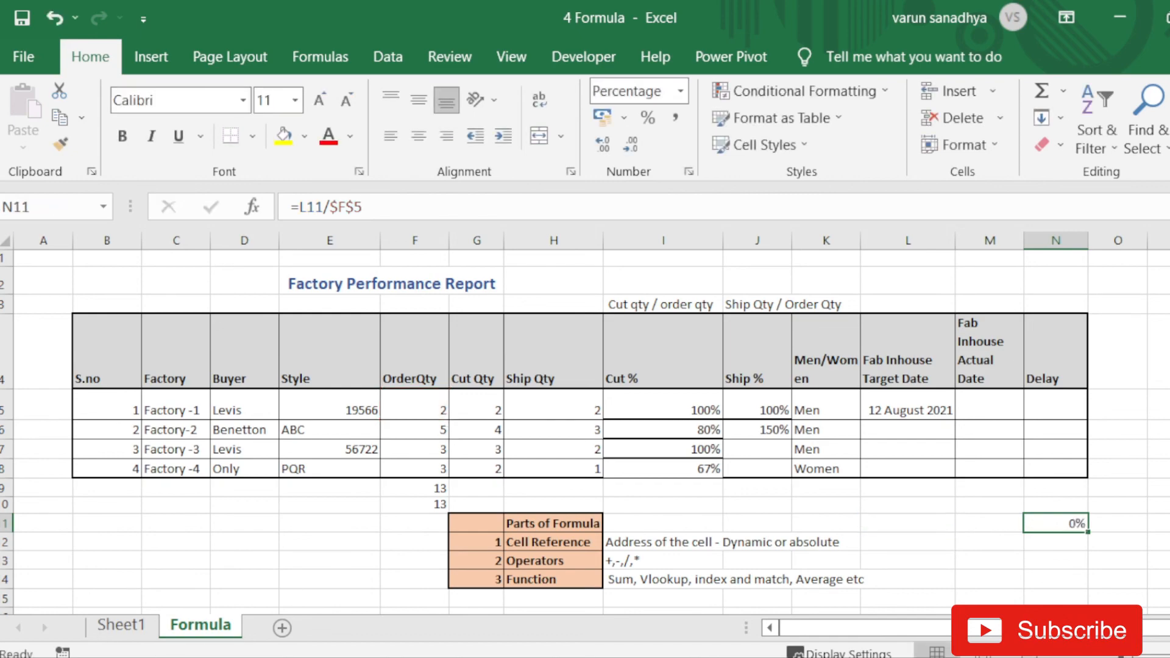